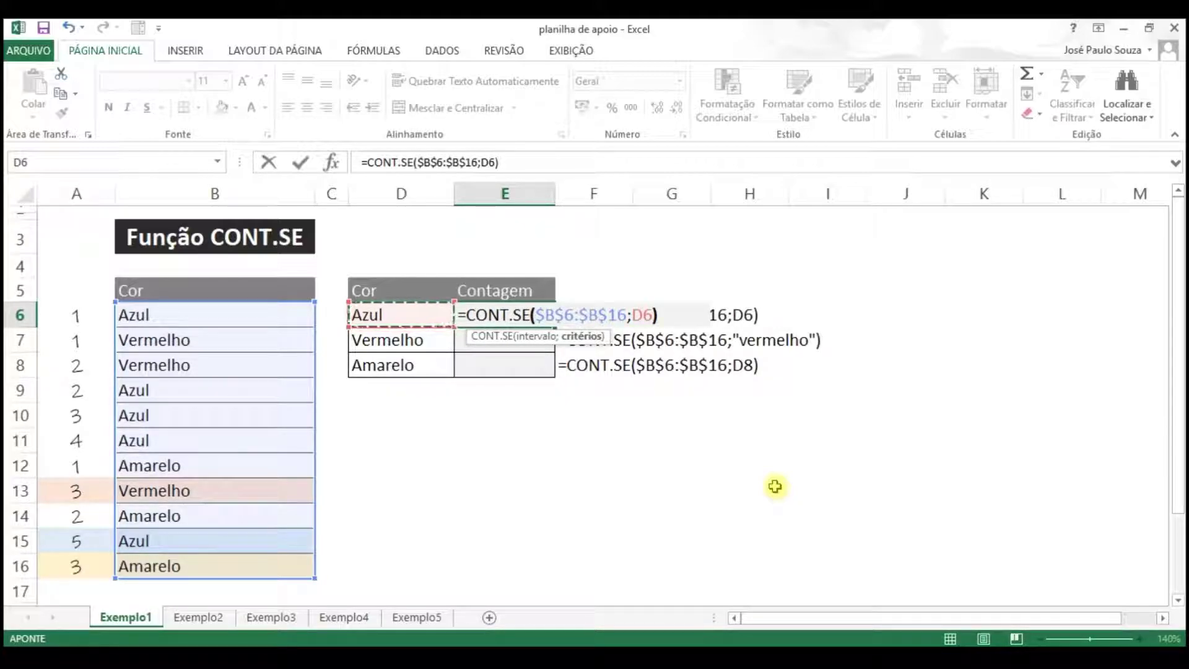
# Enter the Azul count formula and copy it down into E7:E8 for Vermelho and Amarelo
pyautogui.press('Return')
pyautogui.press('Up')
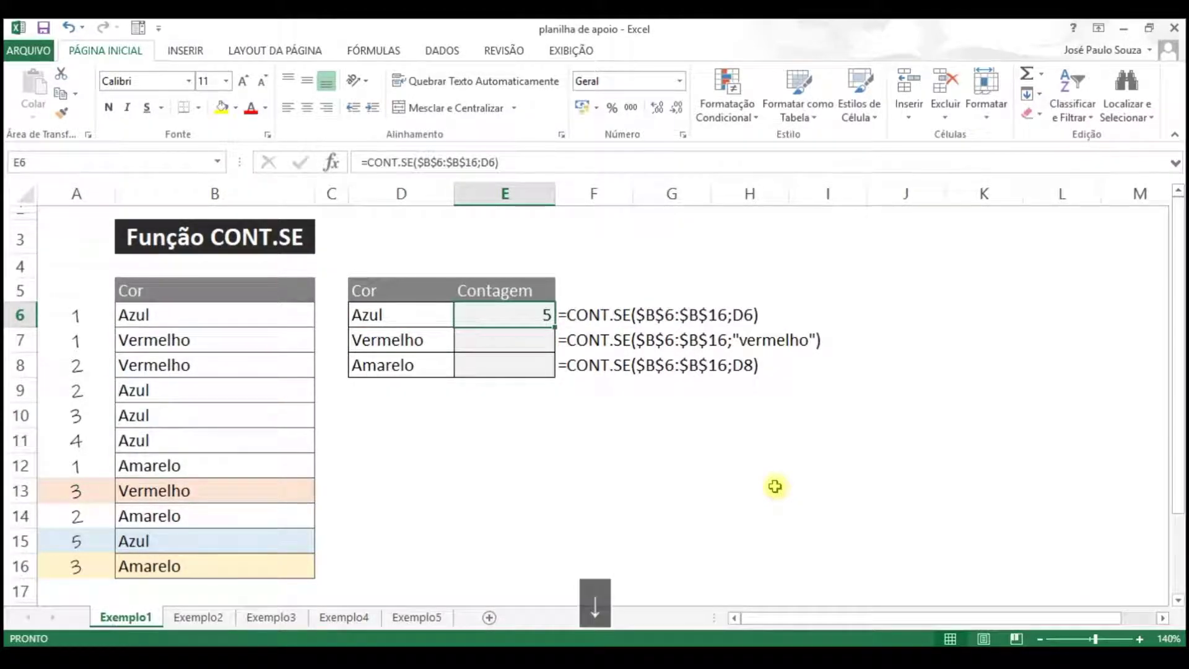
pyautogui.hotkey('ctrl', 'c')
pyautogui.hotkey('shift', 'Down')
pyautogui.hotkey('shift', 'Down')
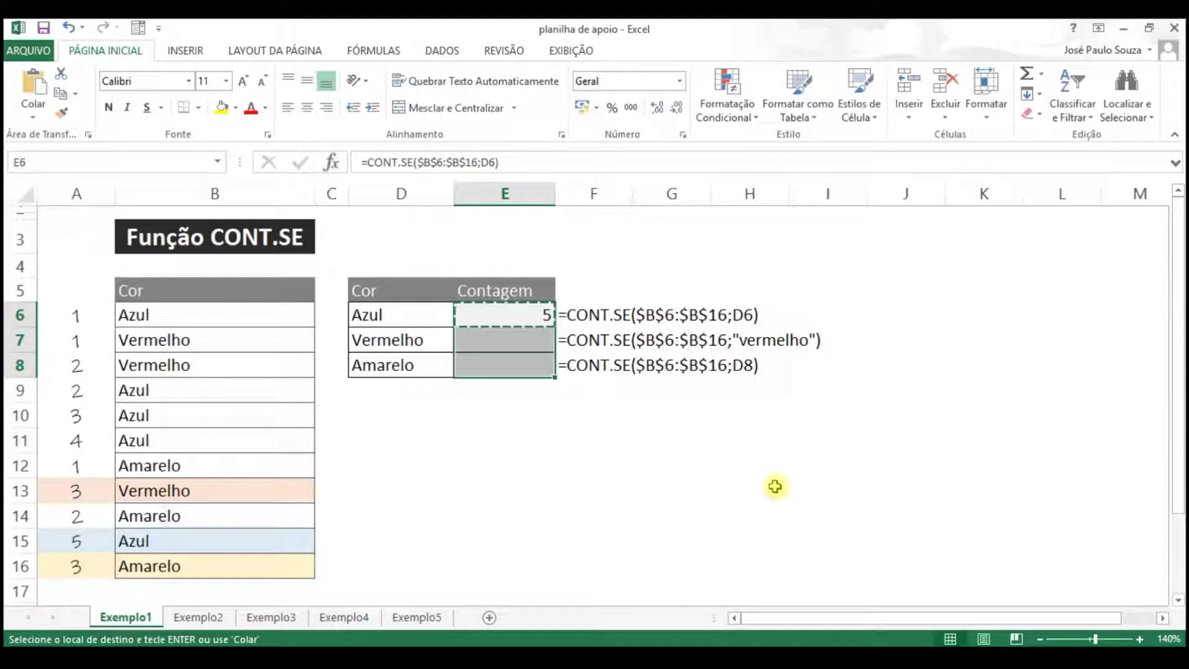
pyautogui.press('Return')
pyautogui.press('Up')
pyautogui.press('Down')
pyautogui.press('Down')
pyautogui.press('Down')
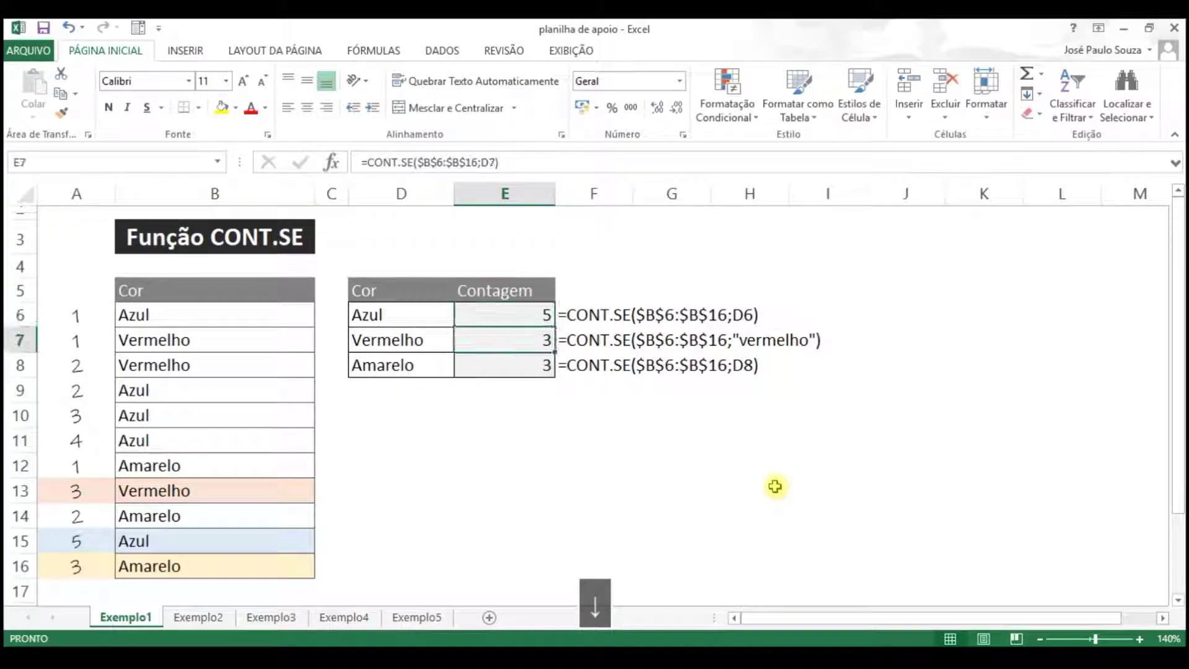
pyautogui.press('Up')
pyautogui.press('Up')
pyautogui.press('Down')
pyautogui.press('Down')
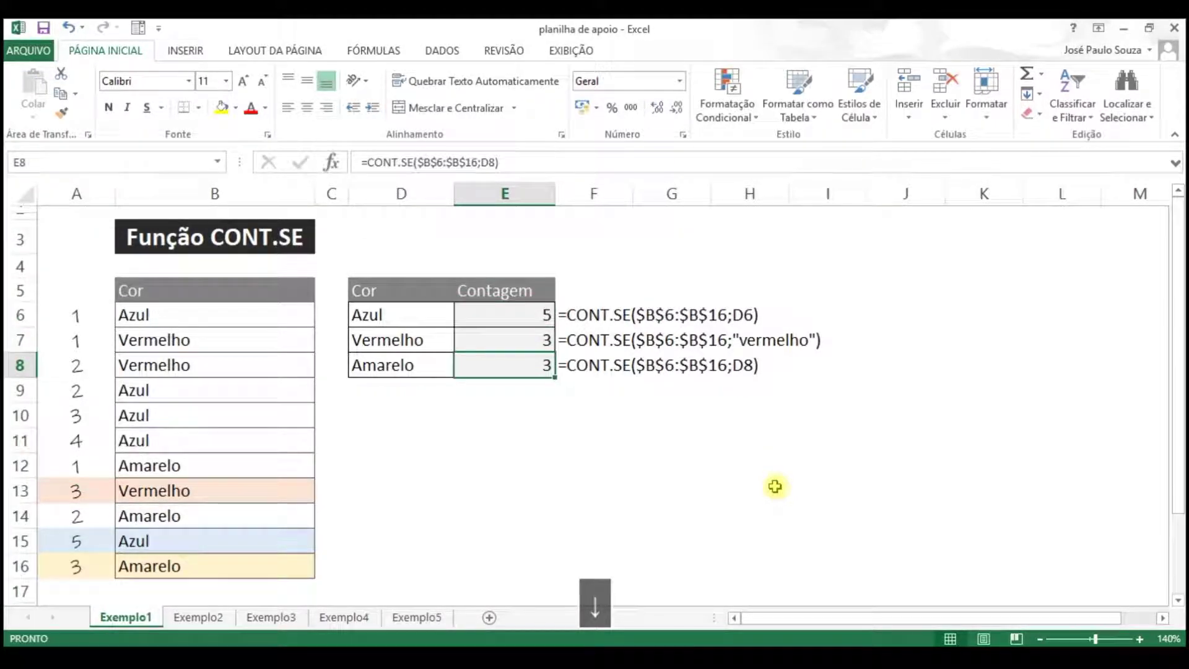
pyautogui.press('Up')
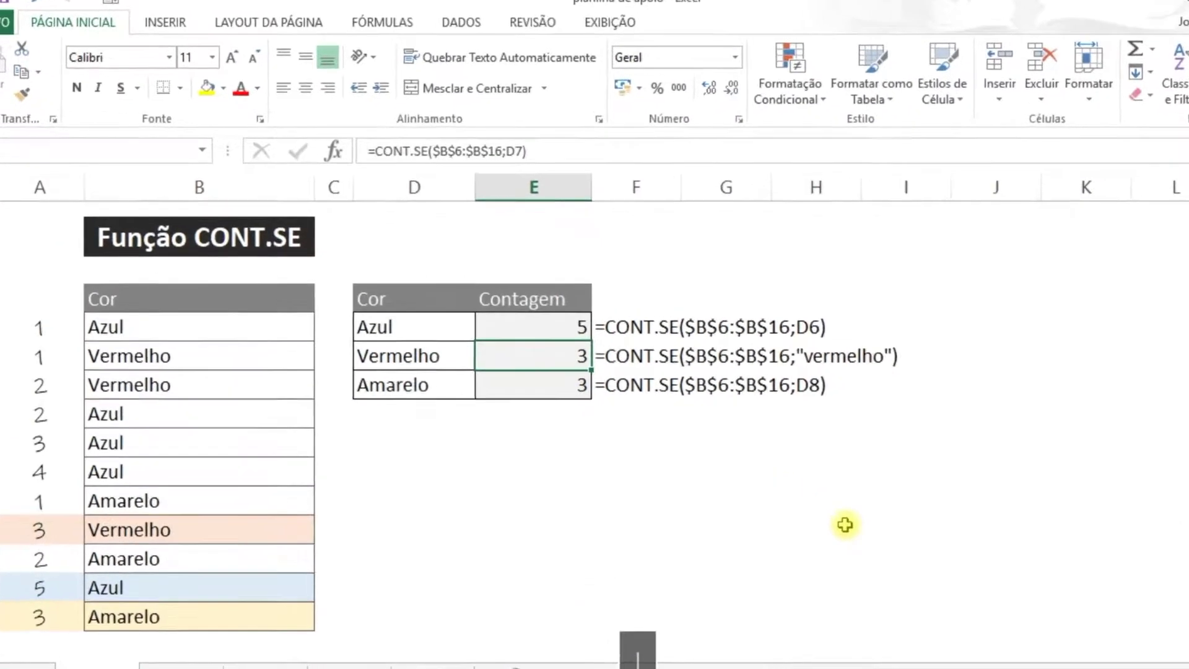
# Change E7 to =CONT.SE($B$6:$B$16;"vermelho"), giving 3, then move to sheet Exemplo2
pyautogui.click(560, 139)
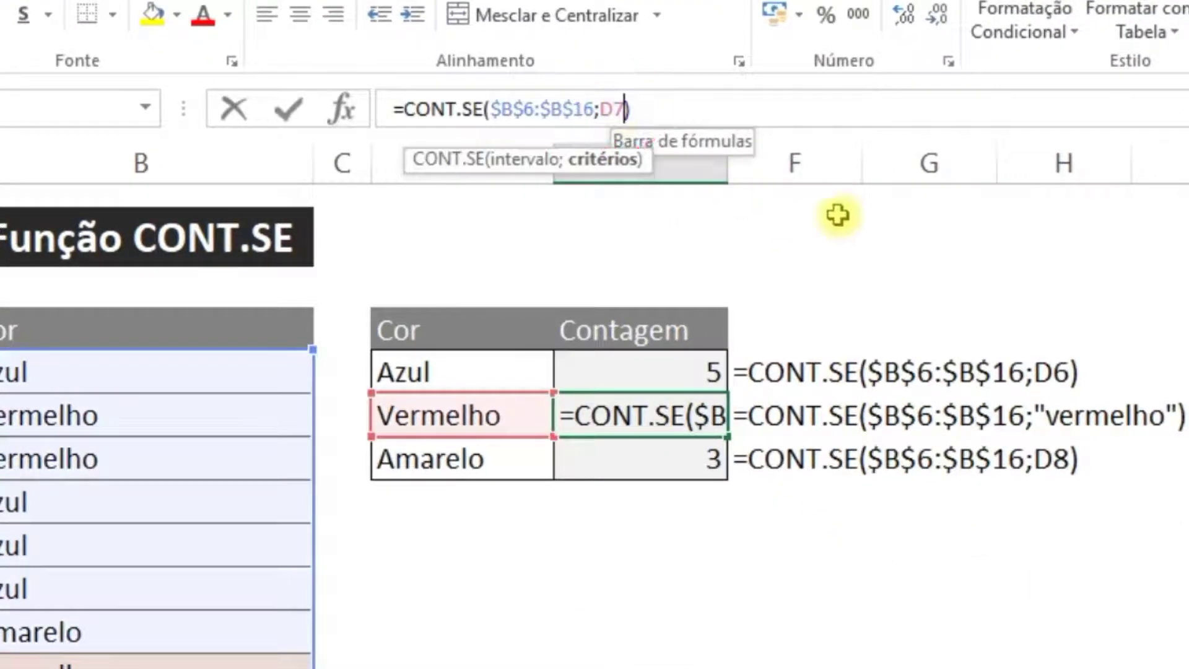
pyautogui.press('BackSpace')
pyautogui.press('BackSpace')
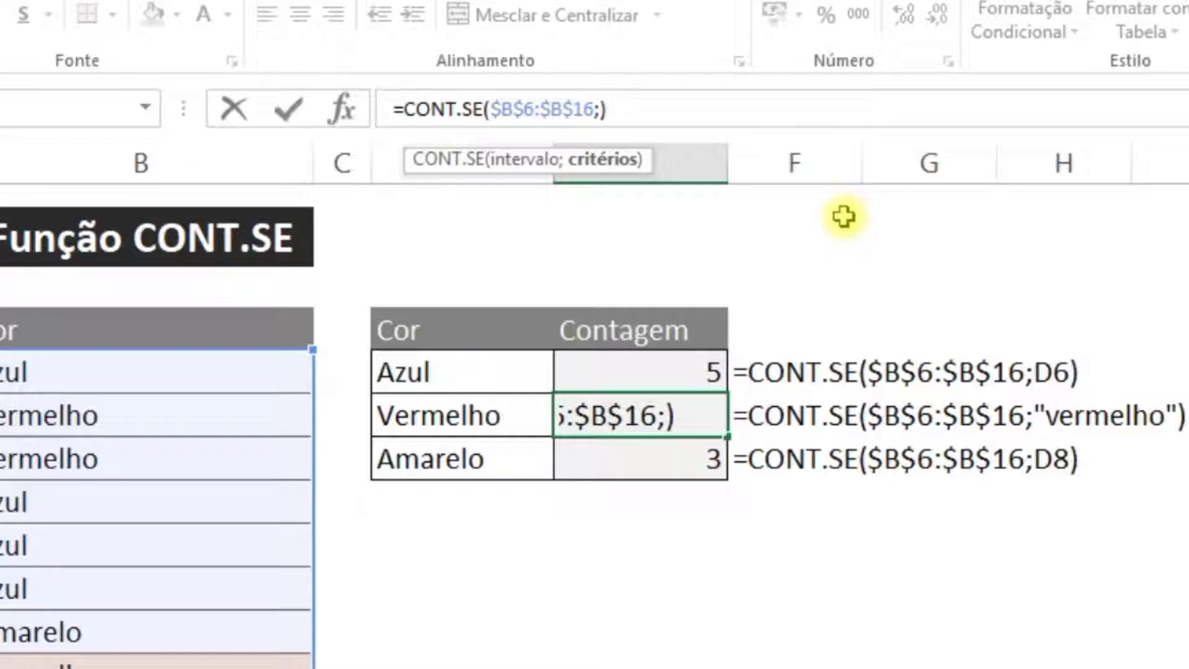
pyautogui.write('"v')
pyautogui.press('BackSpace')
pyautogui.write('vermelho')
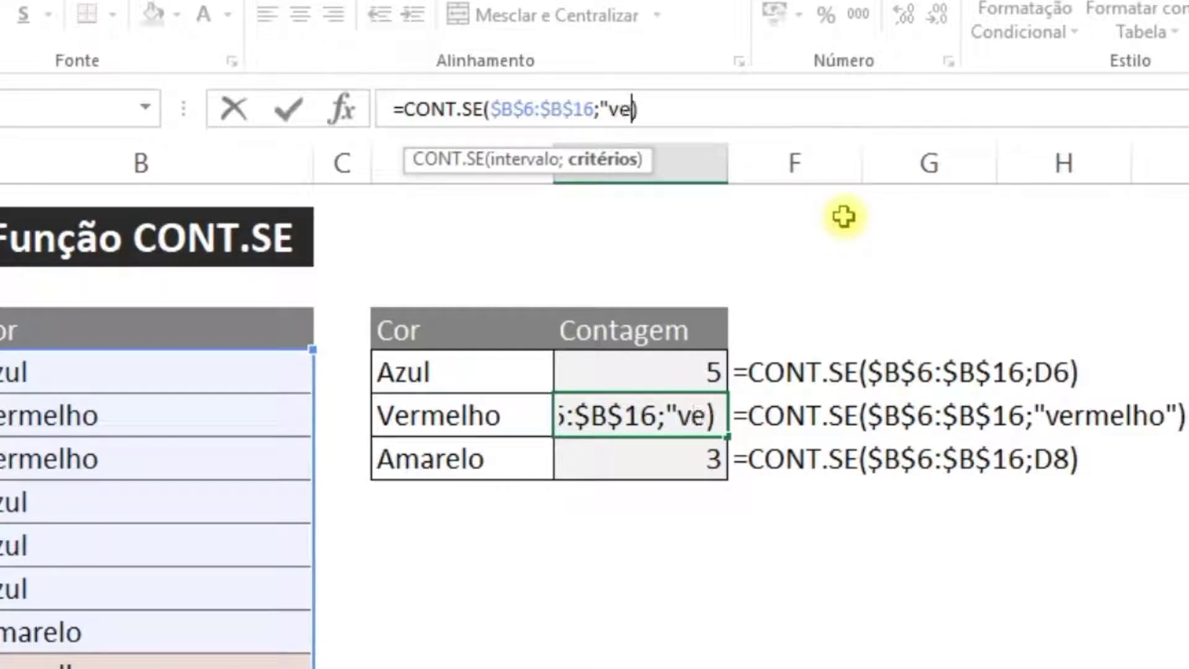
pyautogui.write('"')
pyautogui.press('Return')
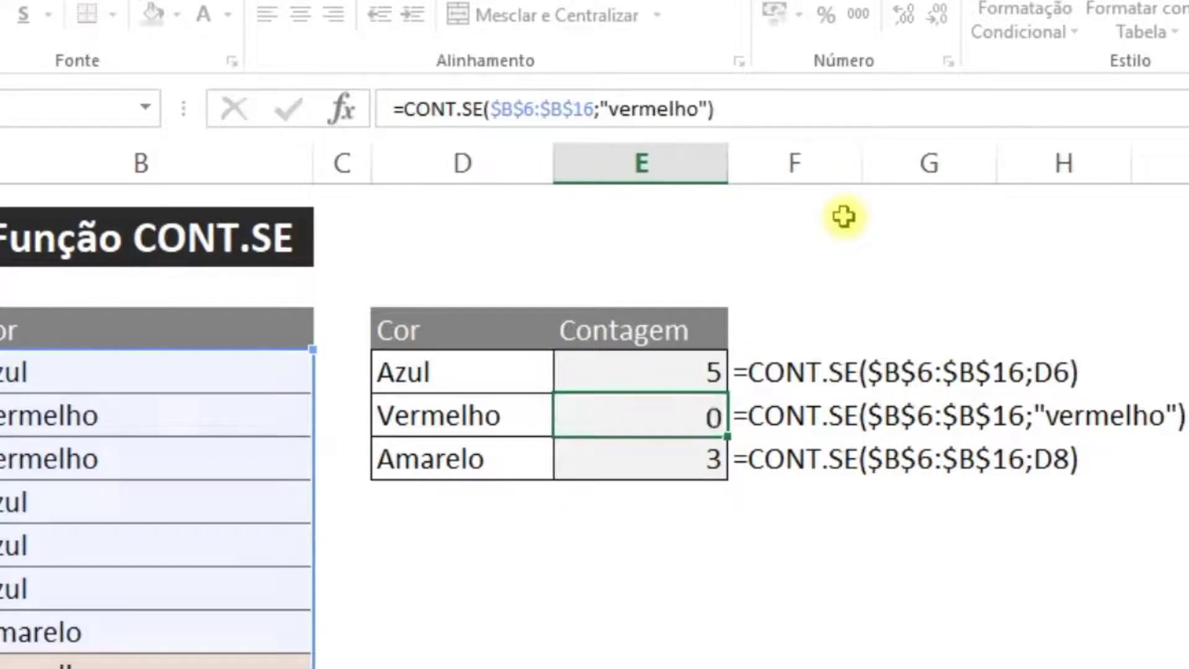
pyautogui.press('Up')
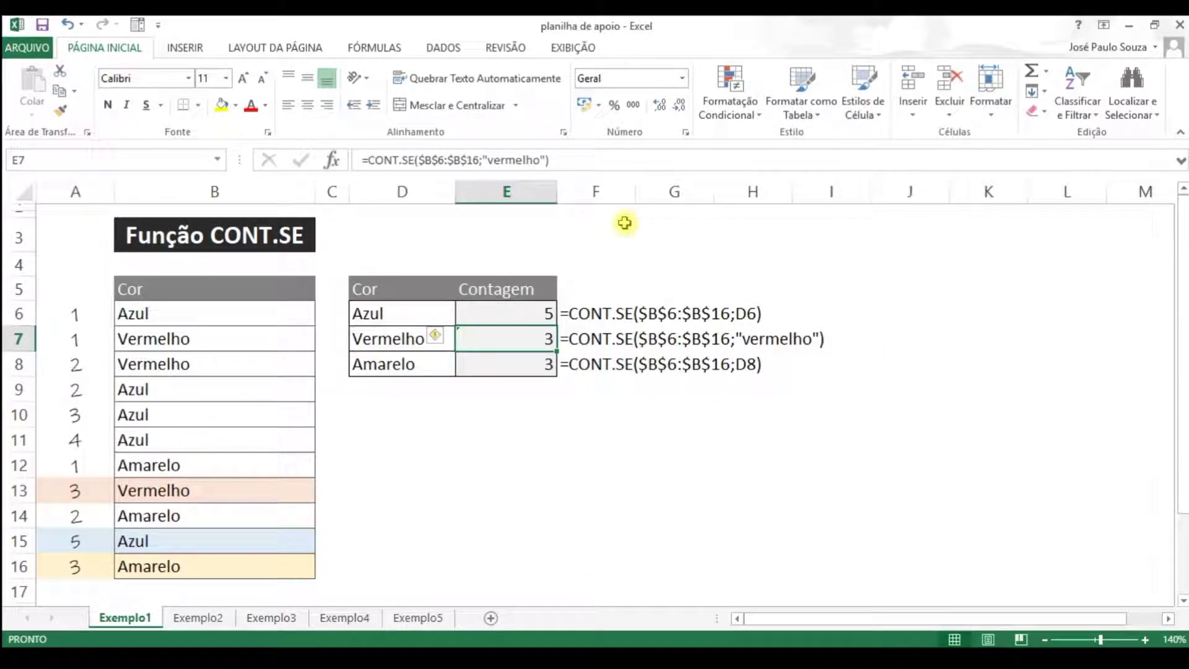
pyautogui.click(486, 160)
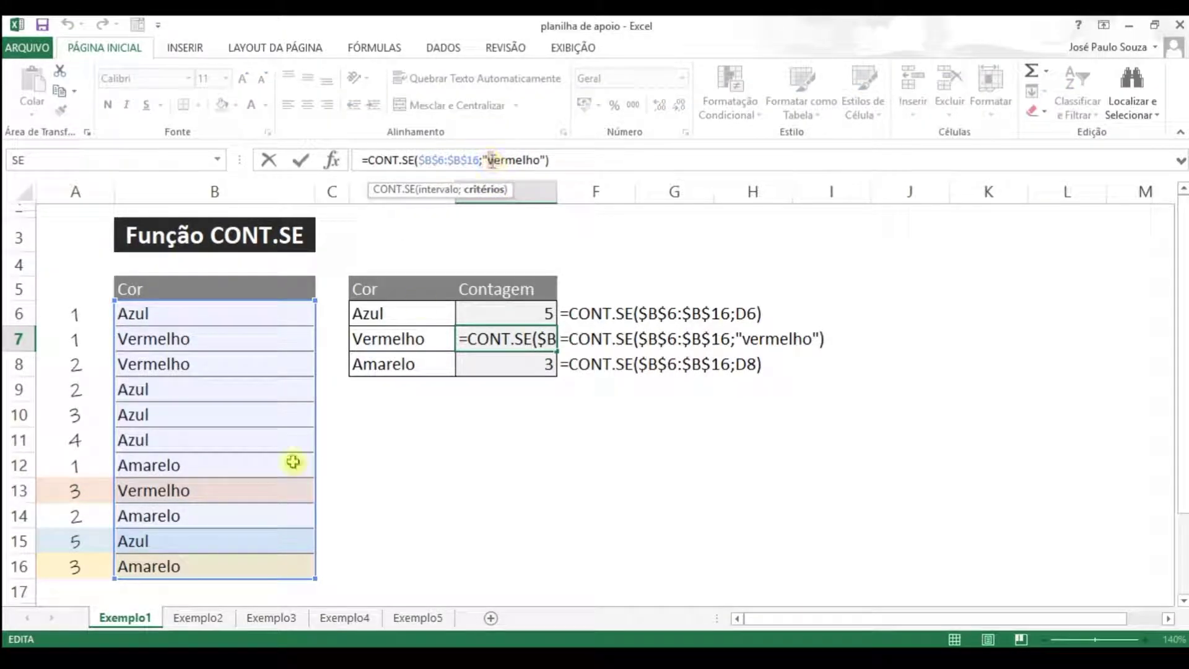
pyautogui.hotkey('ctrl', 'Return')
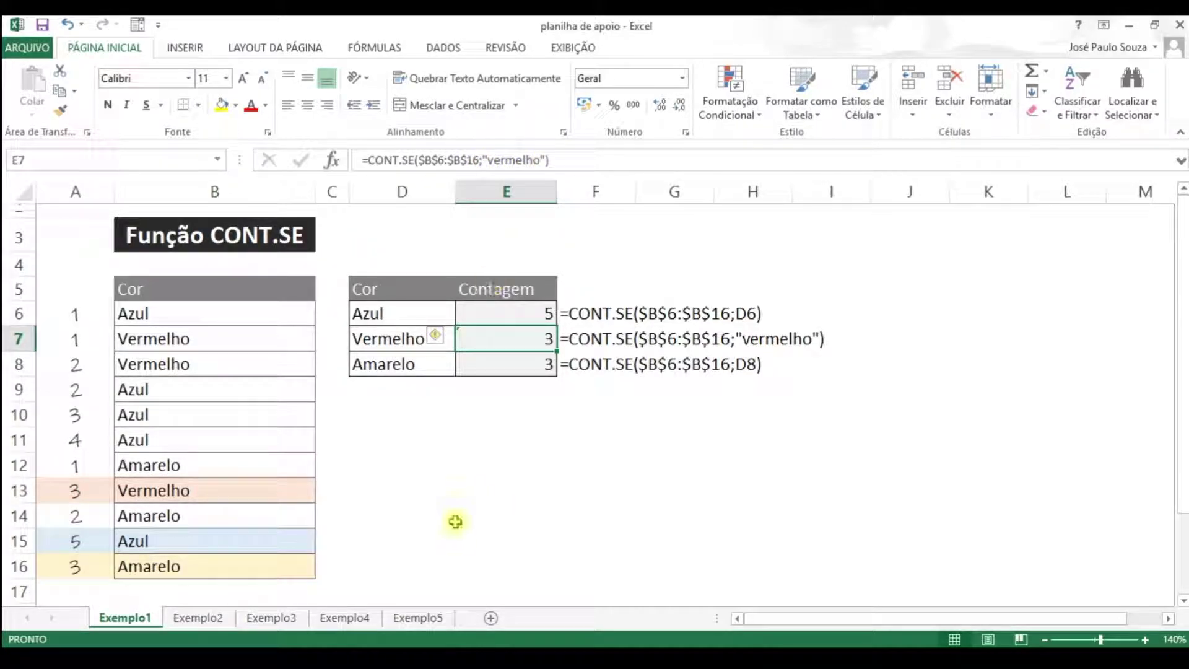
pyautogui.click(199, 617)
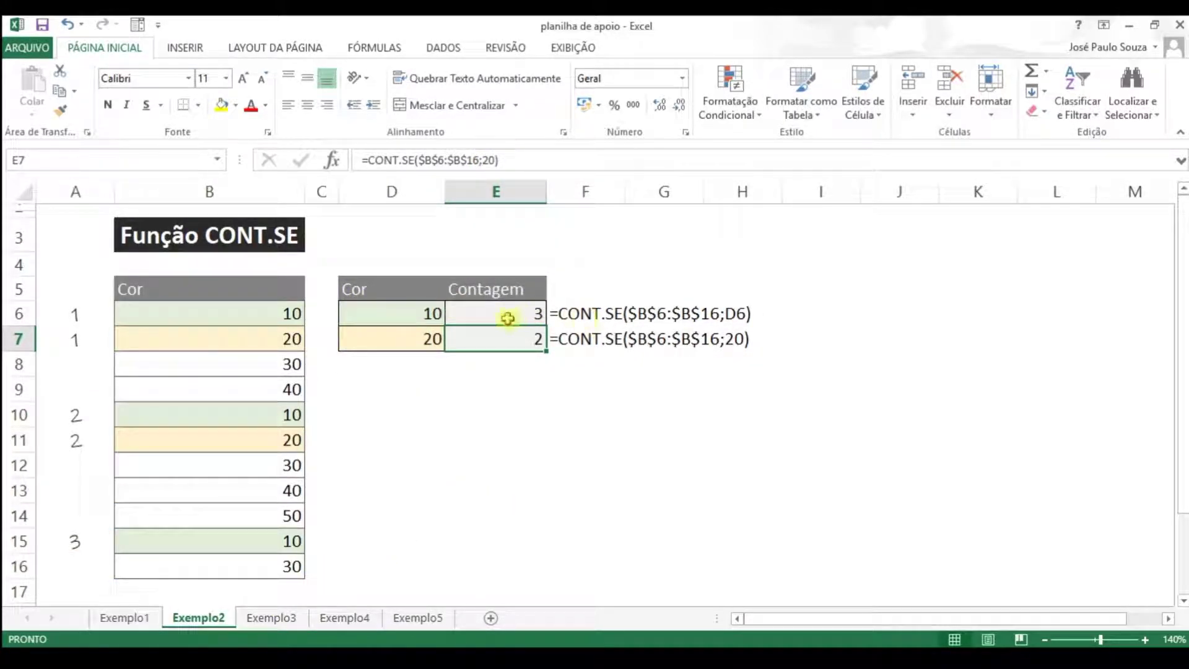
# In E6 enter =CONT.SE($B$6:$B$16;D6) to count values equal to 10, giving 3
pyautogui.click(488, 315)
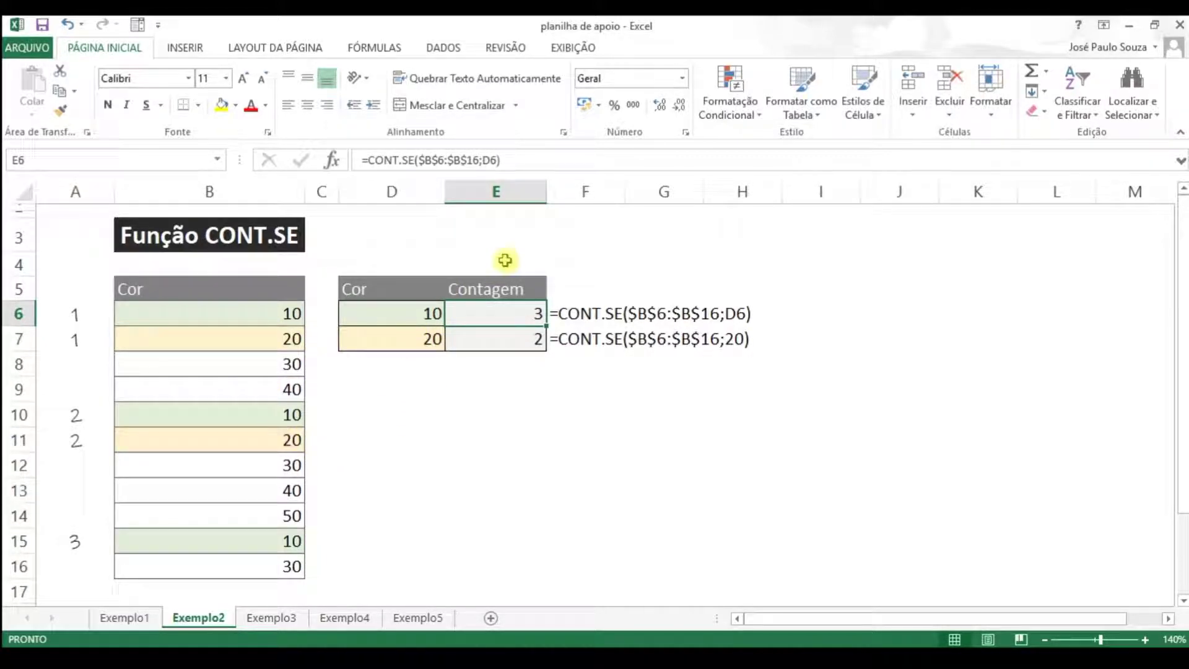
pyautogui.write('=con')
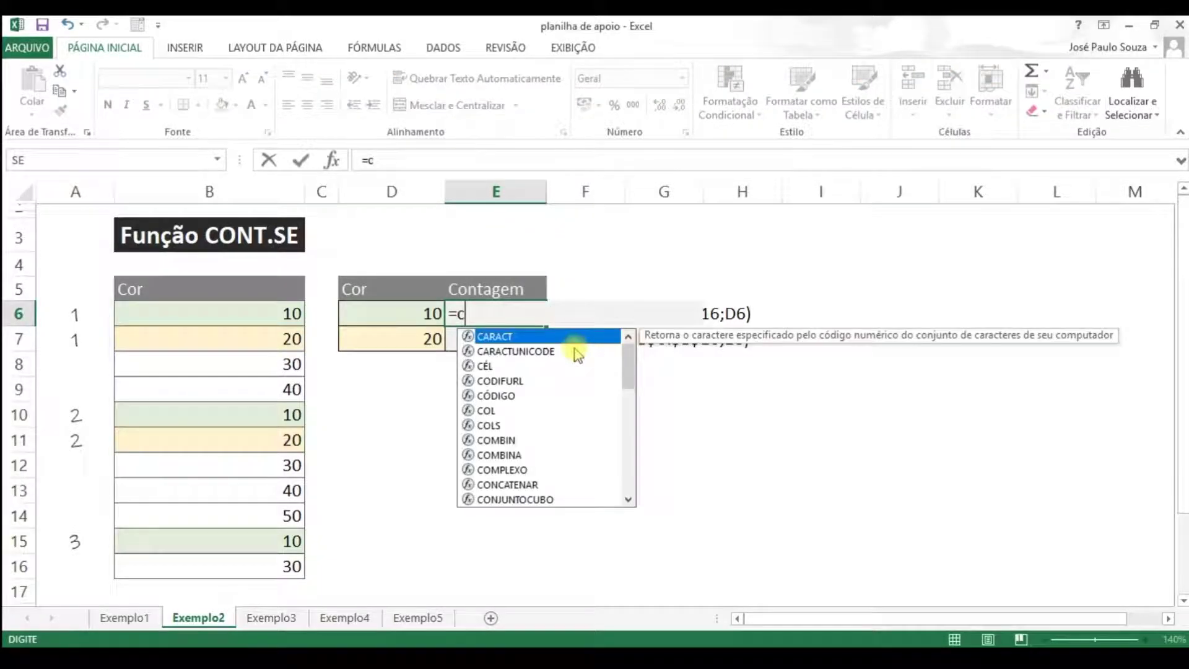
pyautogui.press('Down')
pyautogui.press('Down')
pyautogui.press('Down')
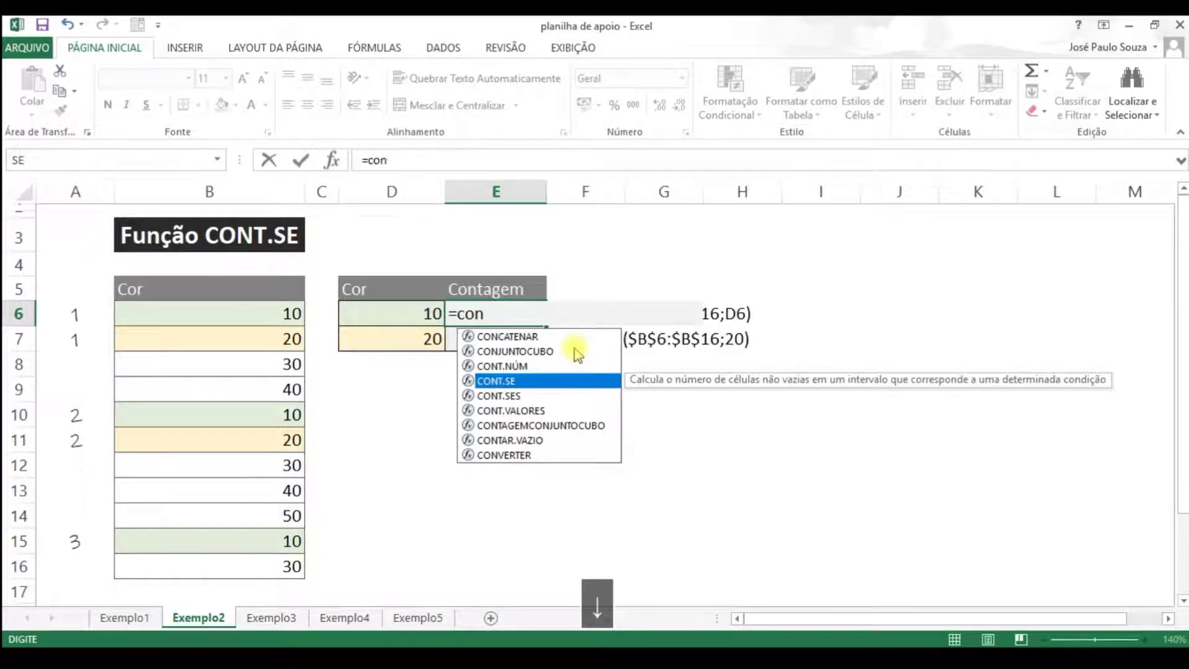
pyautogui.press('Tab')
pyautogui.press('Left')
pyautogui.press('Left')
pyautogui.press('Left')
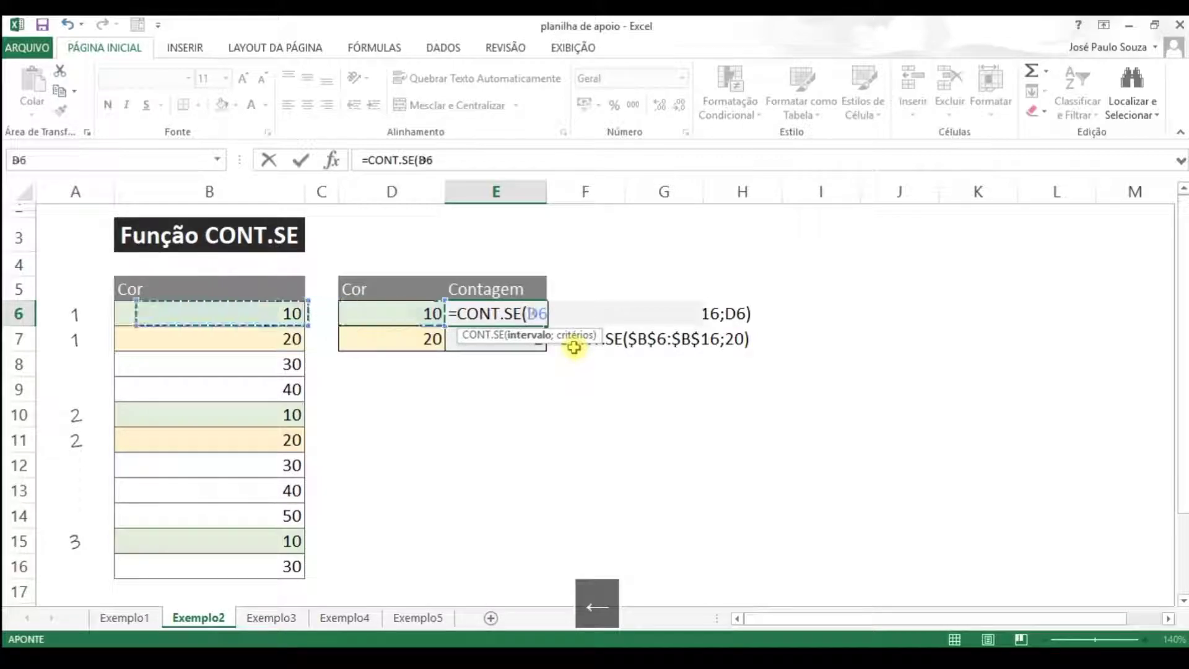
pyautogui.hotkey('ctrl', 'shift', 'Down')
pyautogui.press('F4')
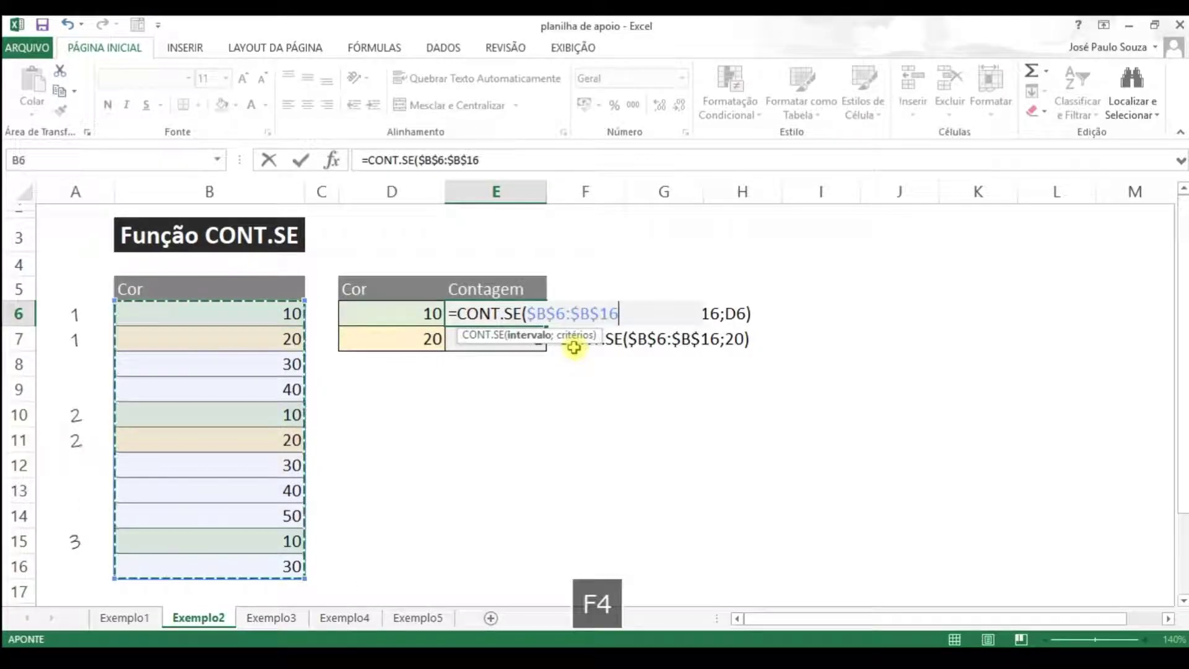
pyautogui.write(';')
pyautogui.press('Left')
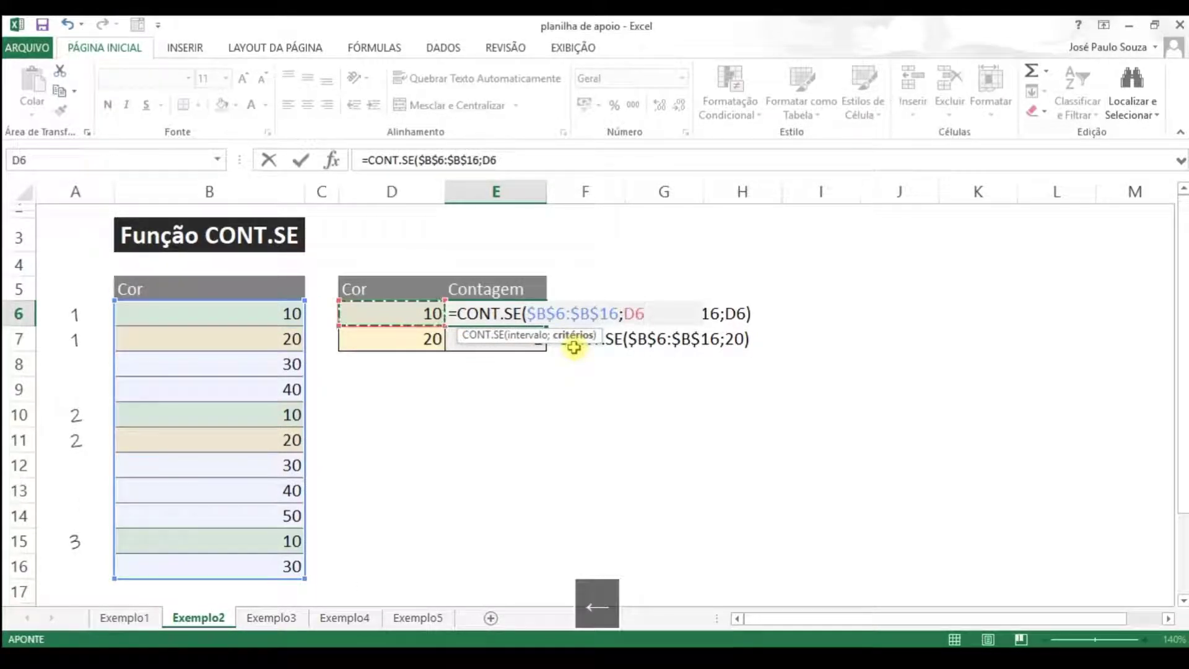
pyautogui.press('Return')
# Copy the E6 count formula into E7 for the 20 row
pyautogui.press('Up')
pyautogui.hotkey('ctrl', 'c')
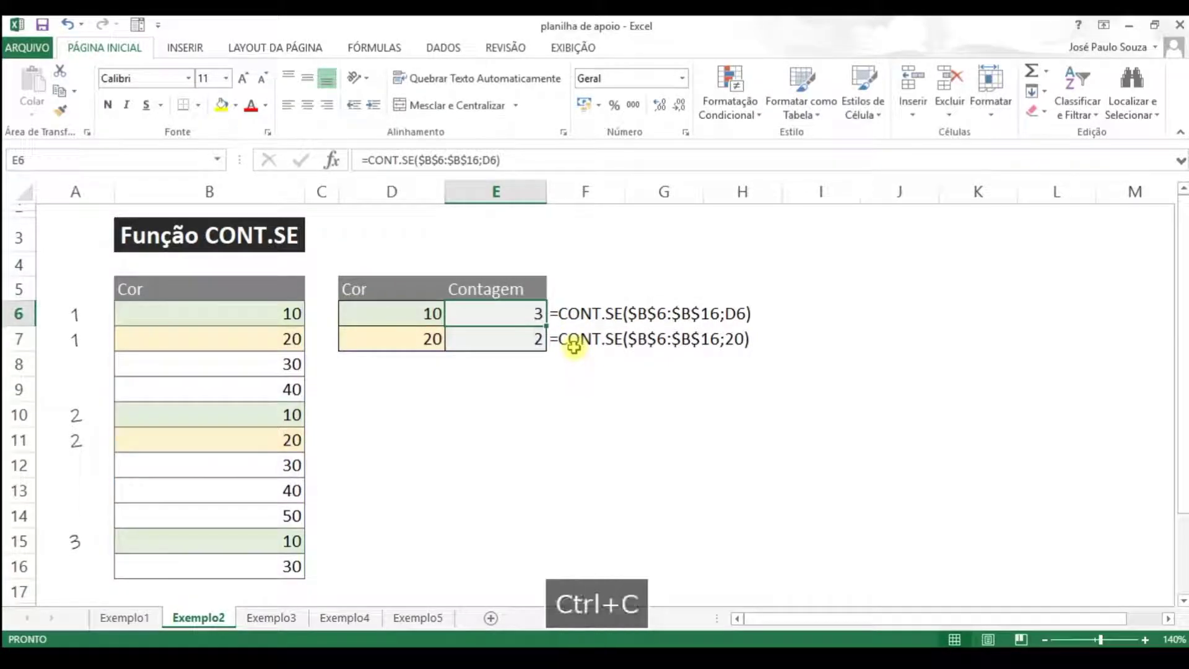
pyautogui.press('Down')
pyautogui.hotkey('ctrl', 'v')
pyautogui.press('Up')
pyautogui.press('Down')
pyautogui.press('Up')
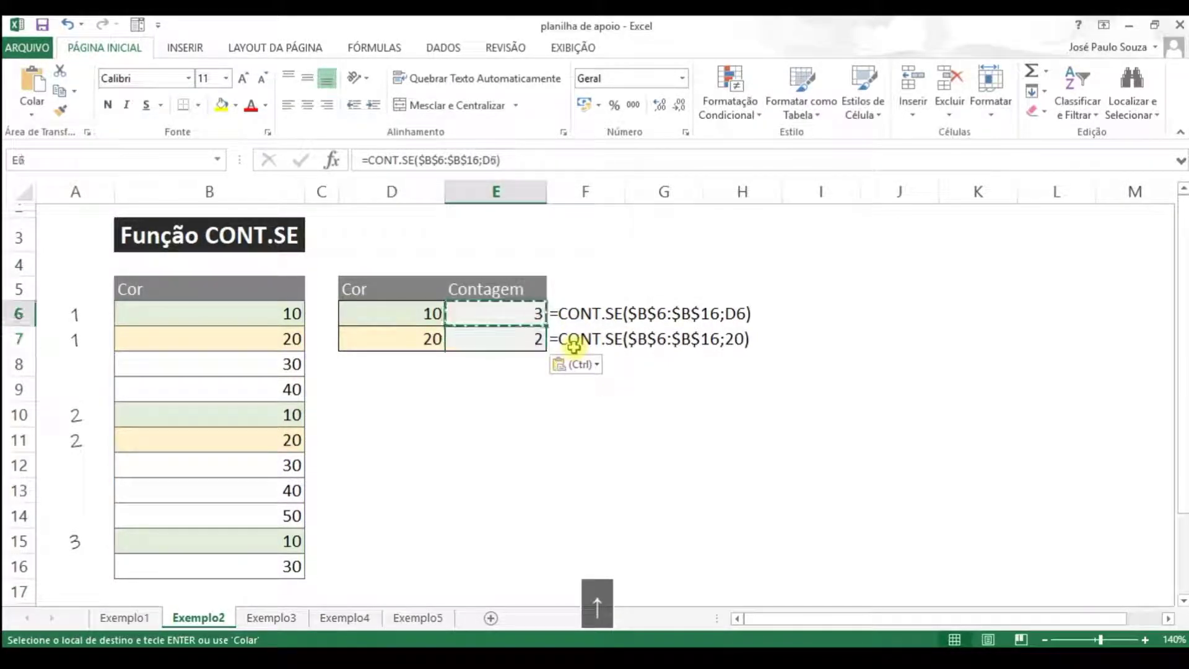
# Review the criterion cells and the B6:B16 data range against the copied count formulas
pyautogui.press('Left')
pyautogui.press('Right')
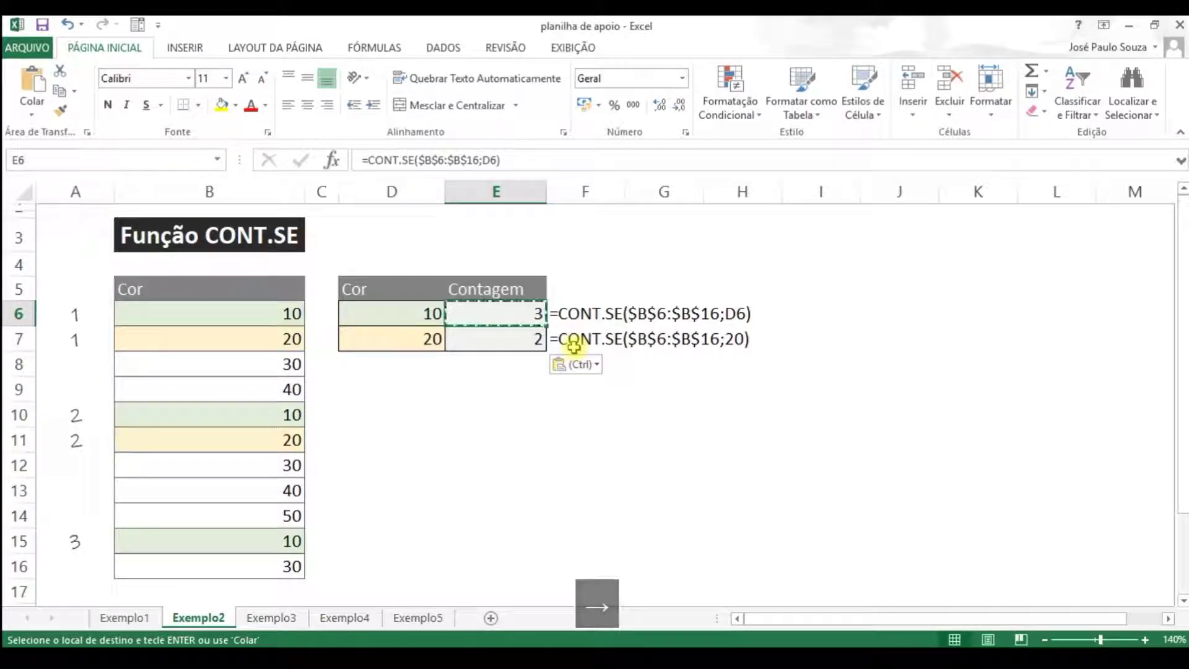
pyautogui.press('Down')
pyautogui.press('Left')
pyautogui.press('Right')
pyautogui.press('Left')
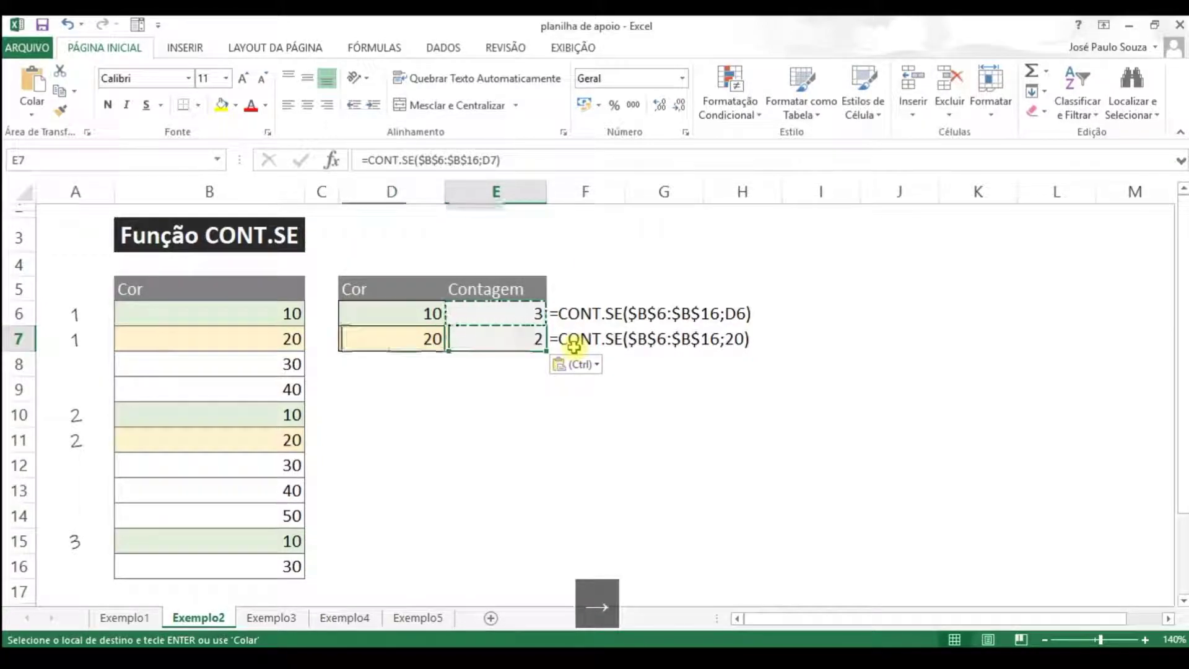
pyautogui.press('Left')
pyautogui.press('Up')
pyautogui.press('Left')
pyautogui.hotkey('ctrl', 'shift', 'Down')
pyautogui.press('Right')
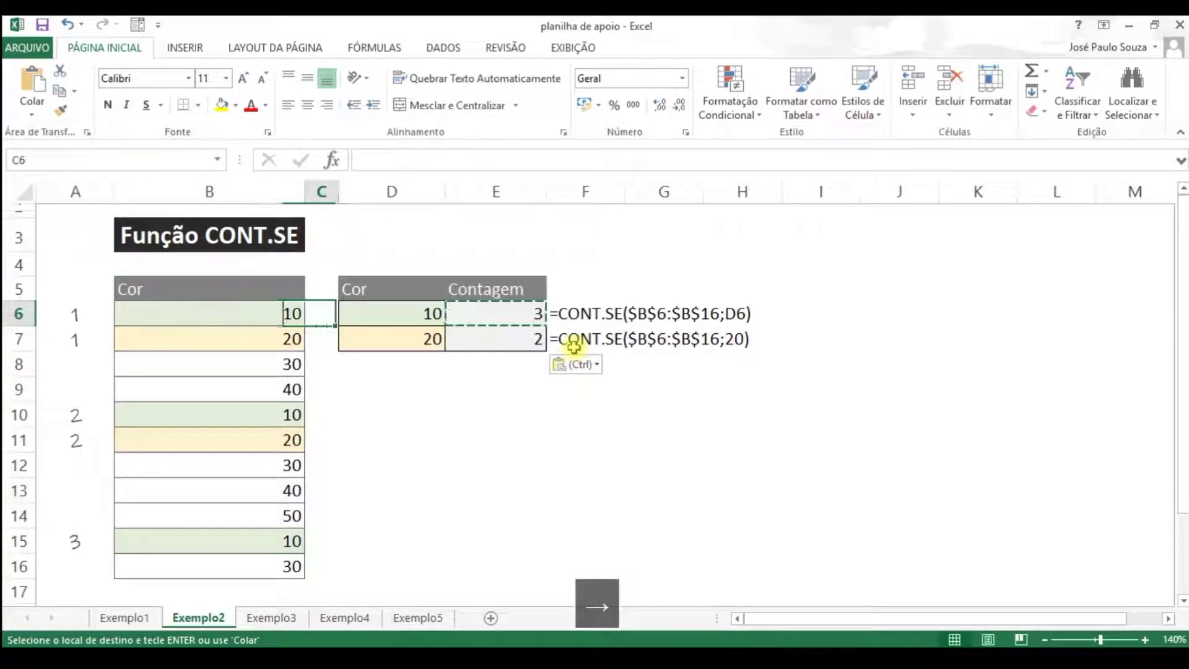
pyautogui.press('Right')
pyautogui.press('Right')
pyautogui.press('Down')
# Change E7 to =CONT.SE($B$6:$B$16;20), returning 2, then move to sheet Exemplo3
pyautogui.click(495, 160)
pyautogui.press('BackSpace')
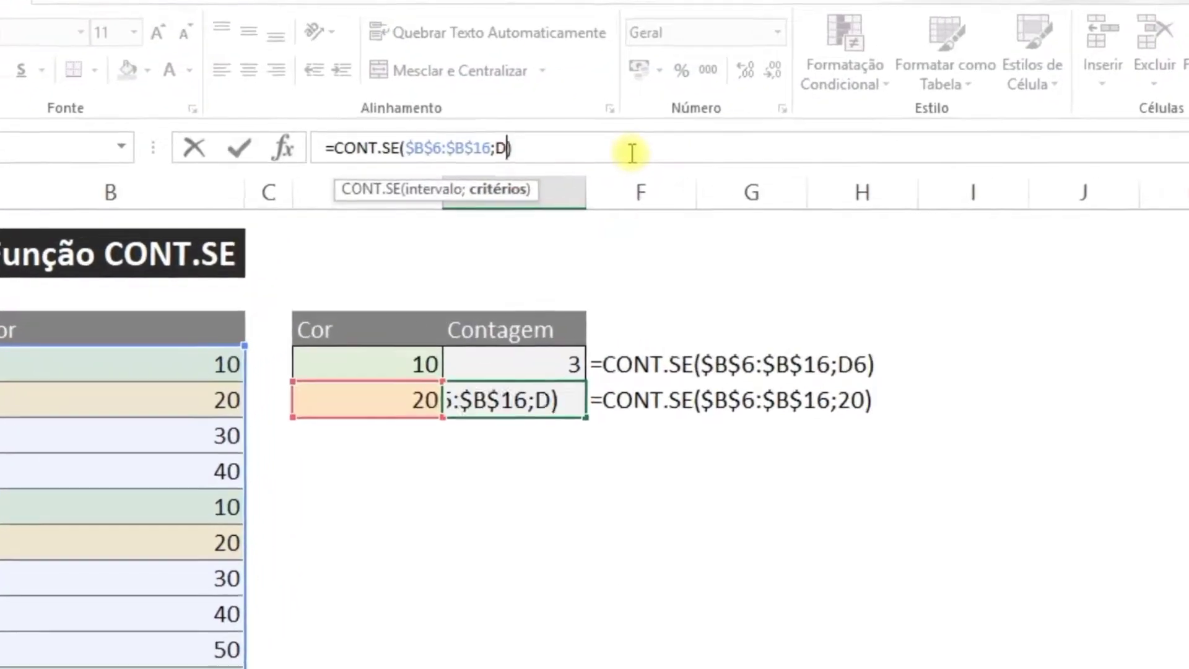
pyautogui.press('BackSpace')
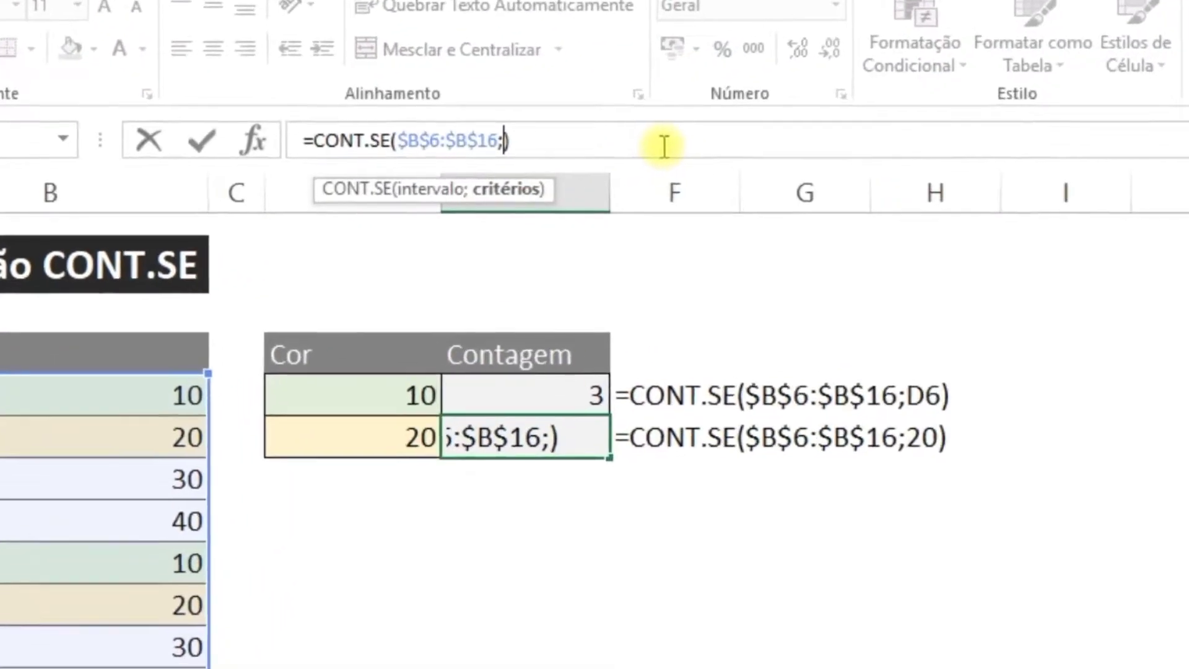
pyautogui.write('20')
pyautogui.press('Return')
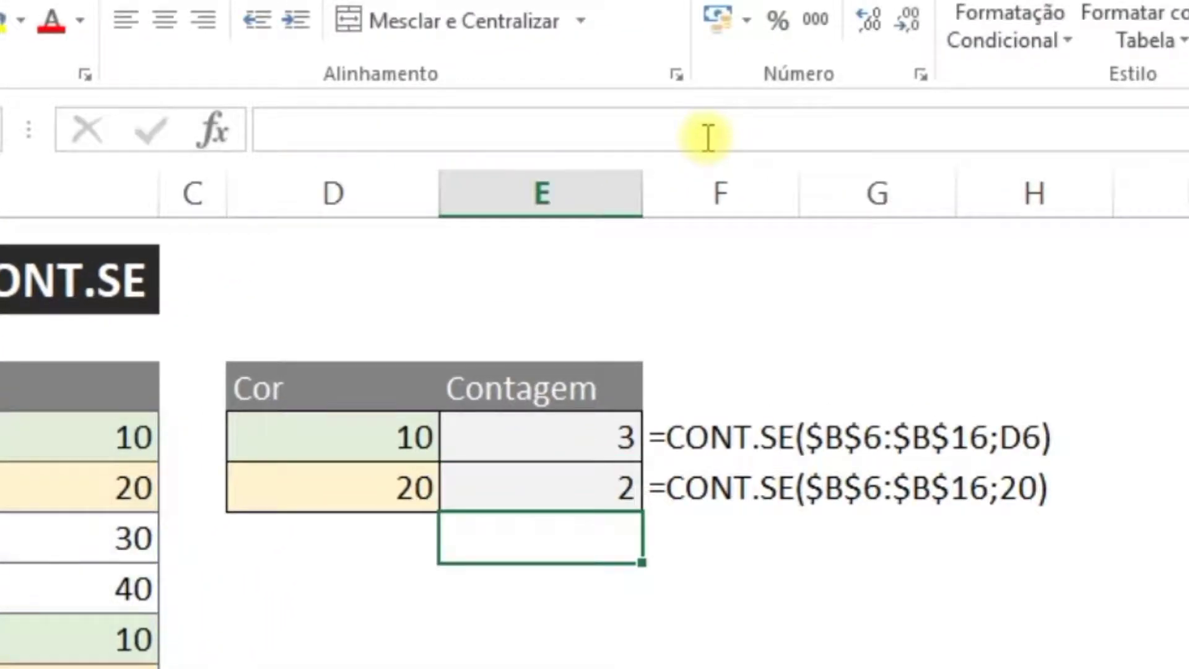
pyautogui.press('Up')
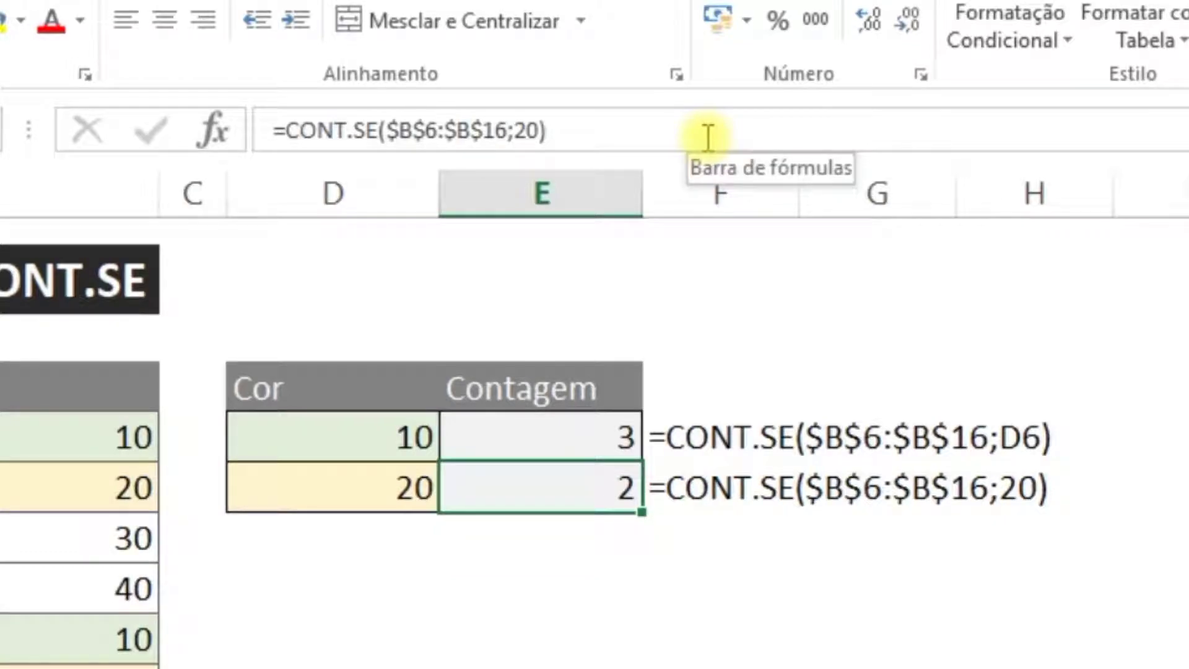
pyautogui.click(523, 132)
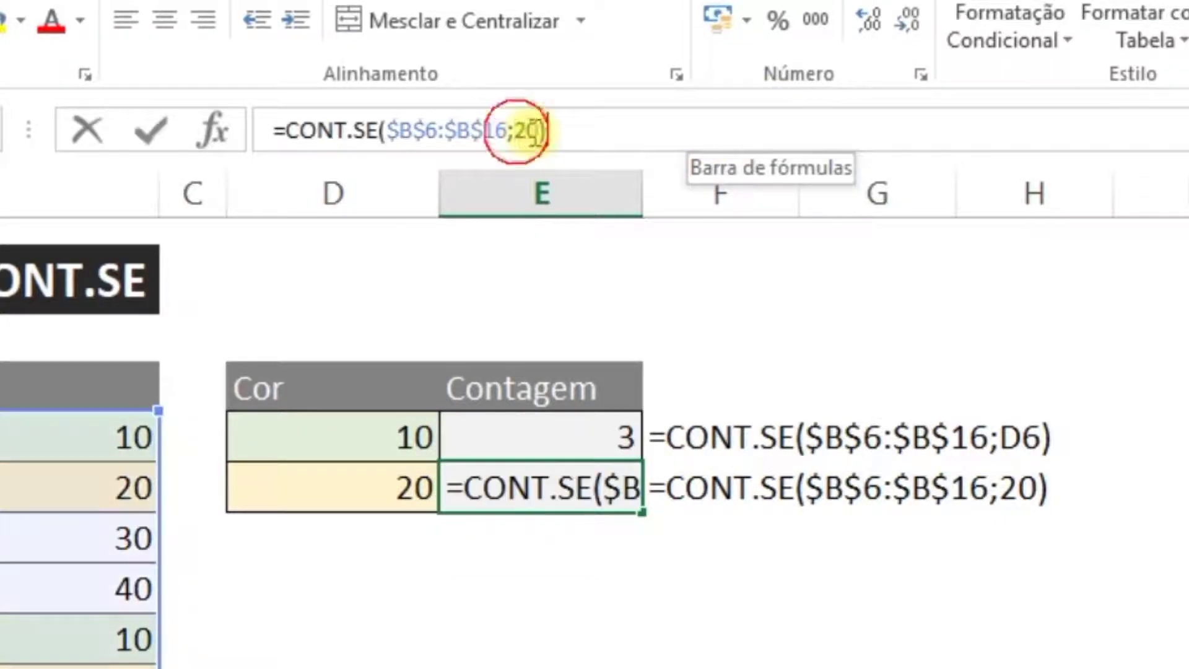
pyautogui.doubleClick(528, 132)
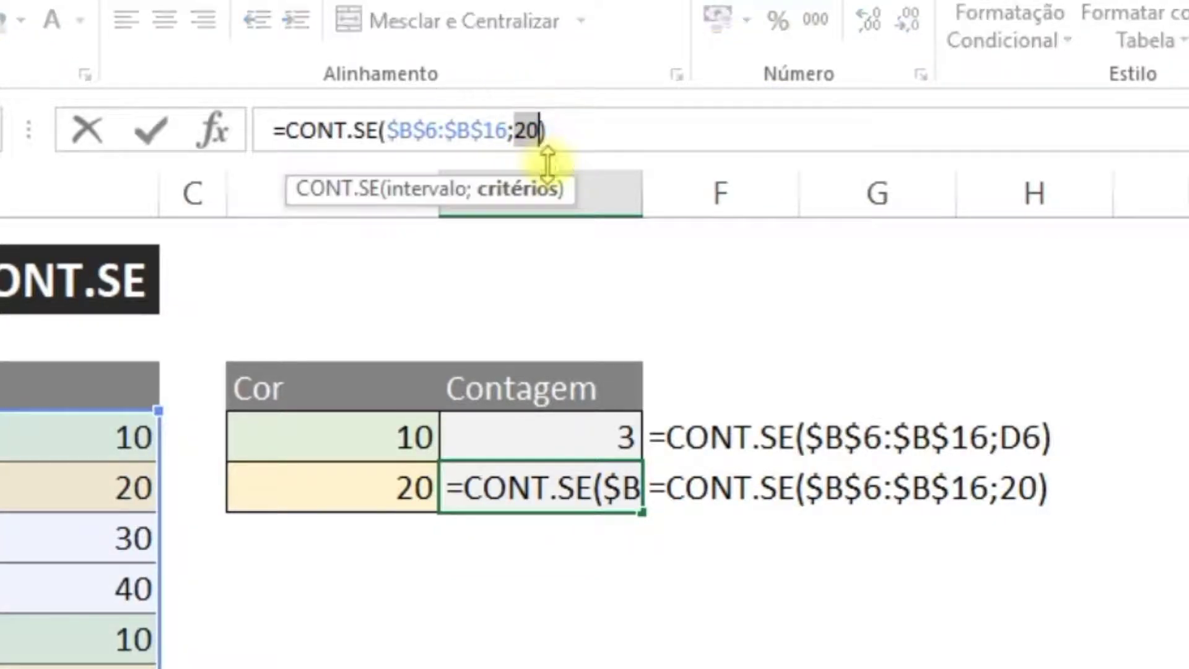
pyautogui.press('Return')
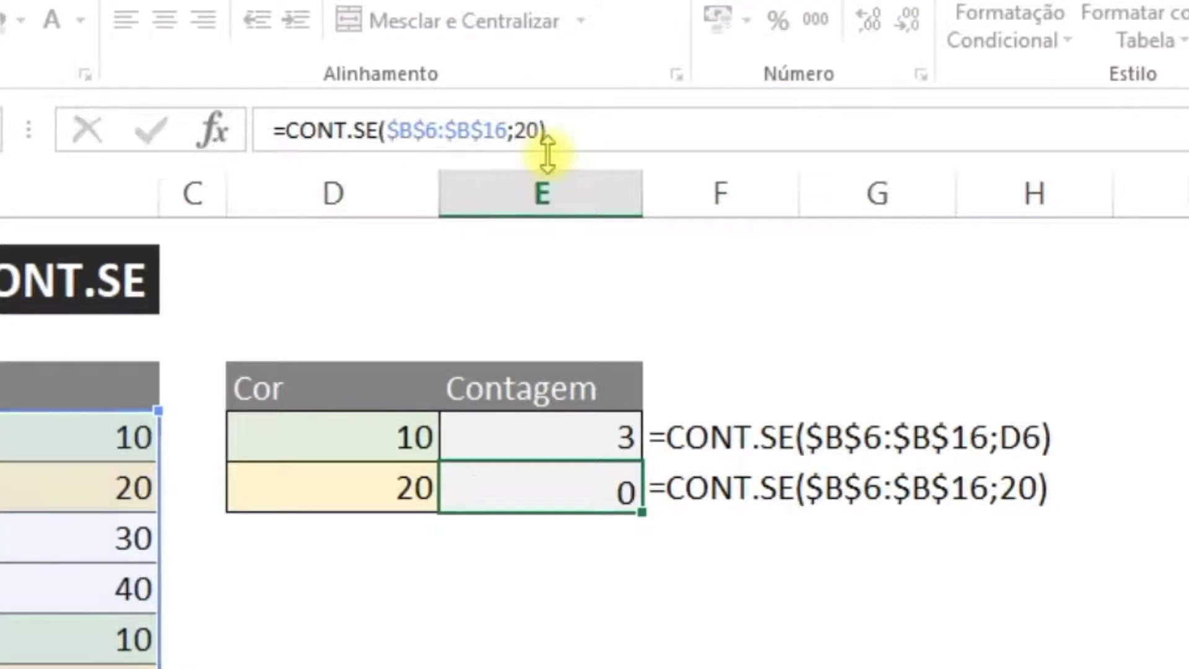
pyautogui.press('Up')
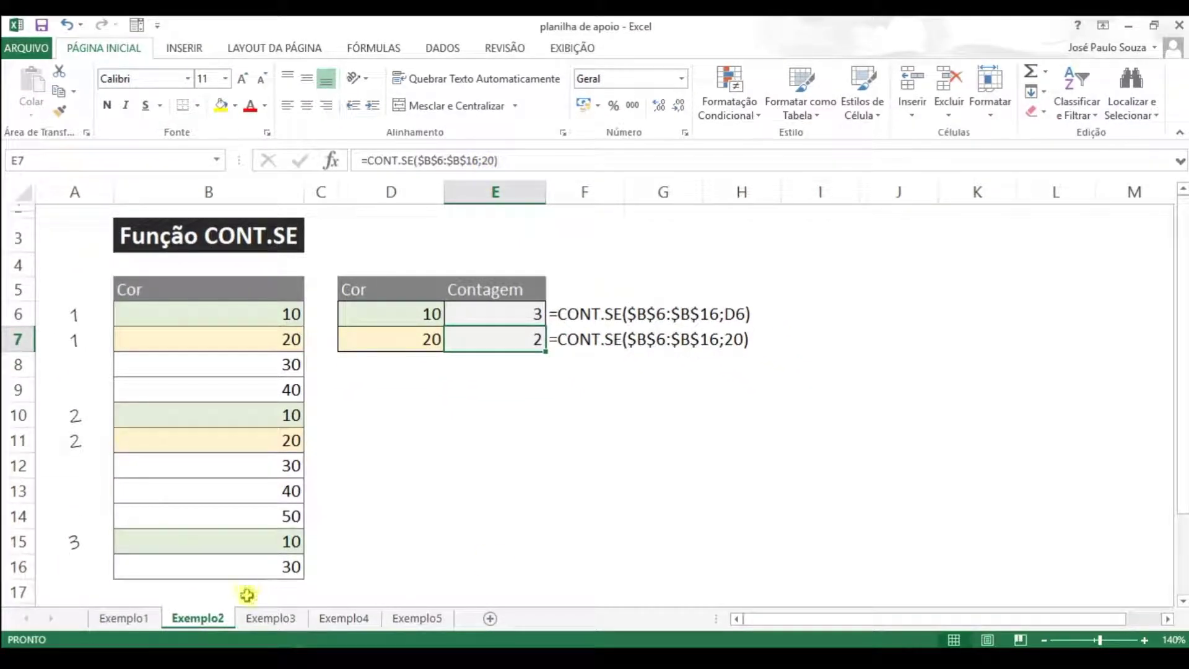
pyautogui.click(271, 618)
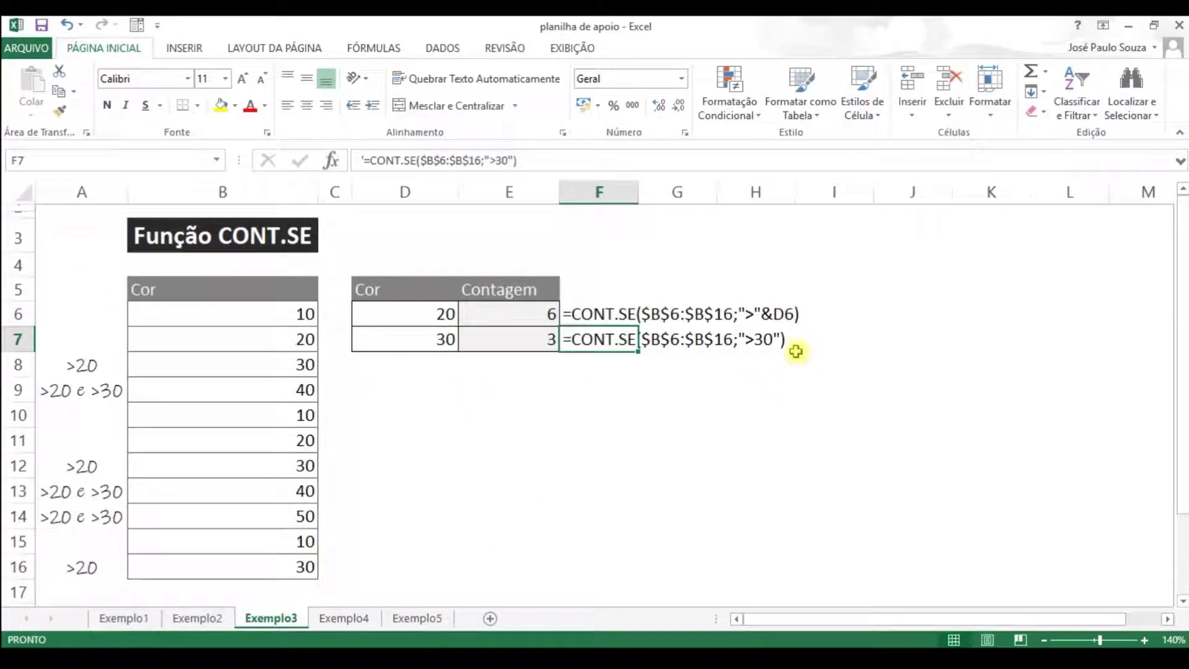
# Replace the Cor headers in B5 and D5 with num
pyautogui.click(503, 307)
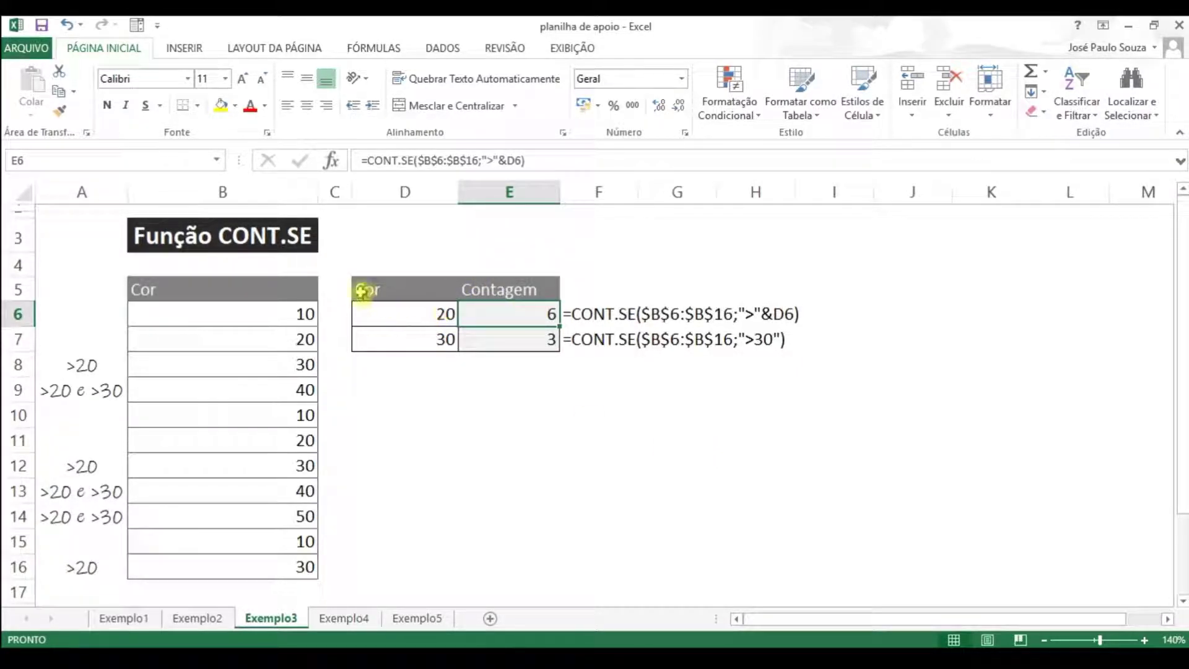
pyautogui.click(196, 292)
pyautogui.write('num')
pyautogui.press('Return')
pyautogui.press('Up')
pyautogui.press('Right')
pyautogui.press('Right')
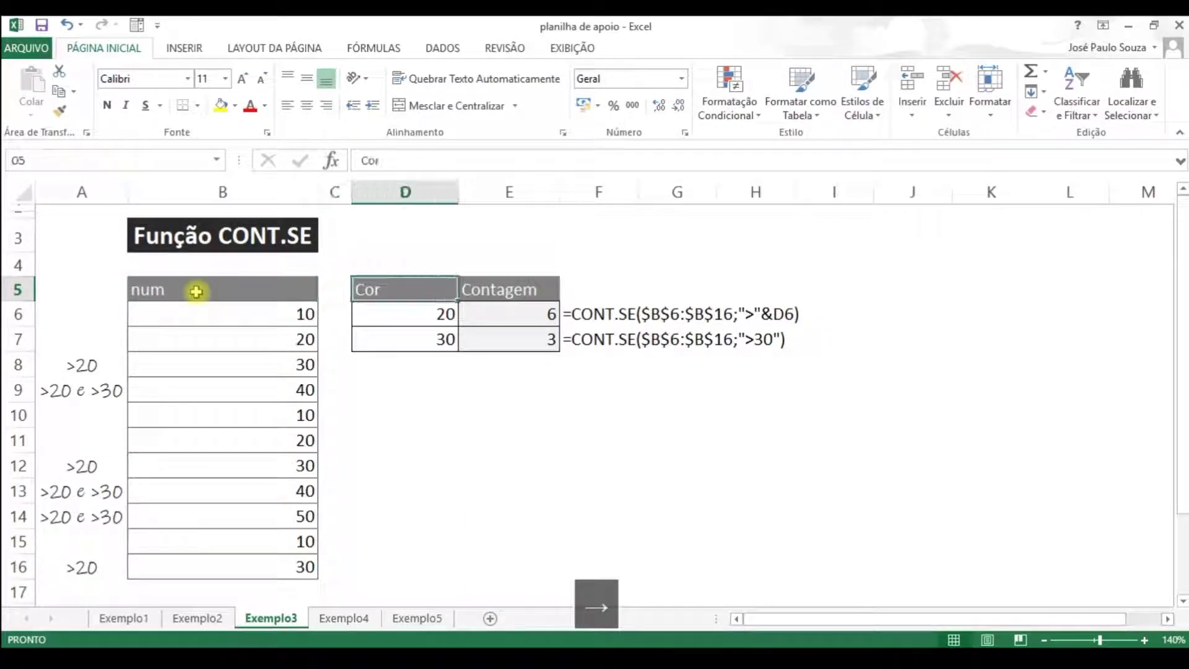
pyautogui.write('num')
pyautogui.press('Return')
pyautogui.press('Right')
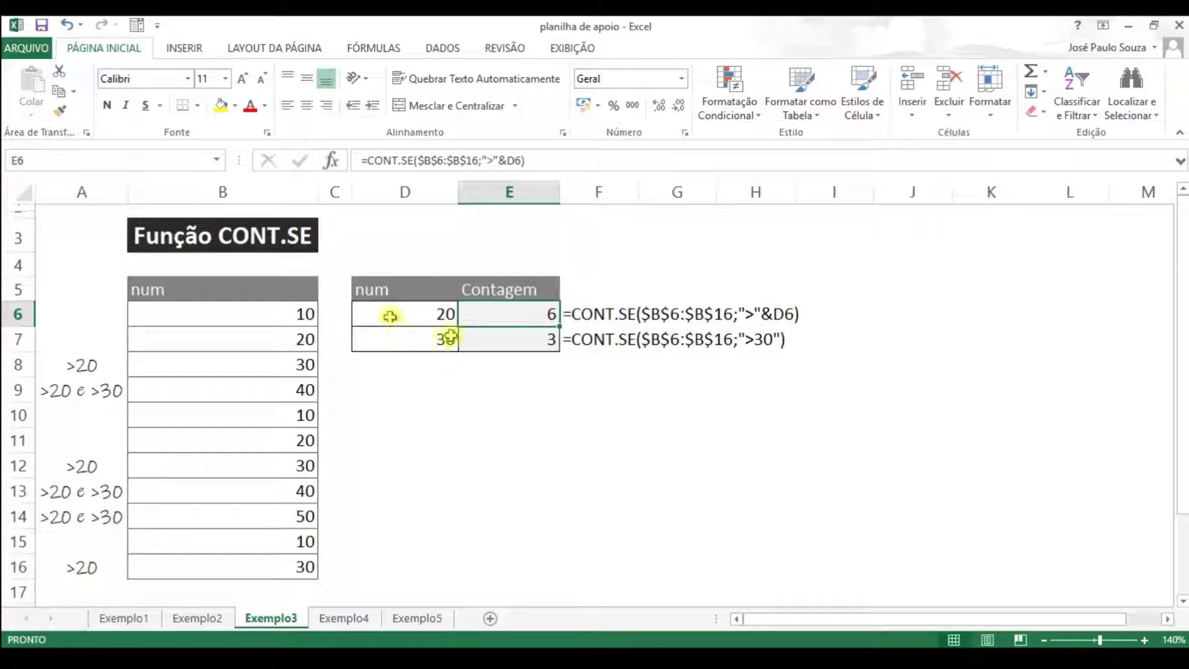
pyautogui.moveTo(428, 331); pyautogui.dragTo(531, 337)
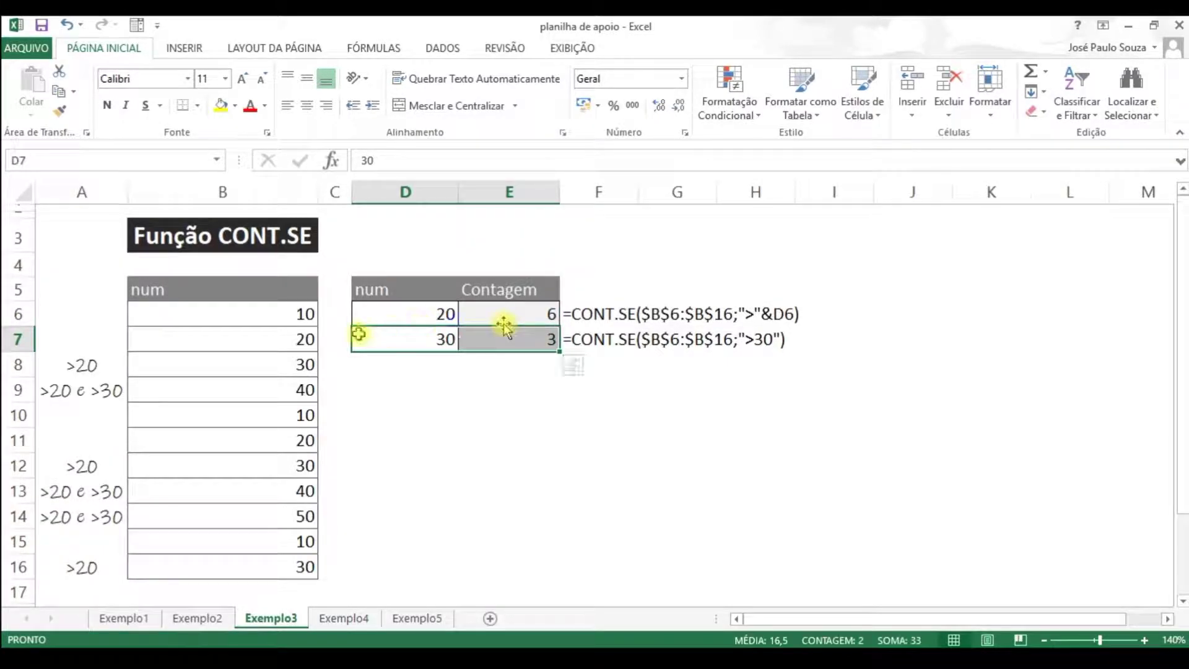
pyautogui.click(533, 303)
# In E6 enter =CONT.SE($B$6:$B$16;">"&D6) to count values above 20, giving 6
pyautogui.write('=con')
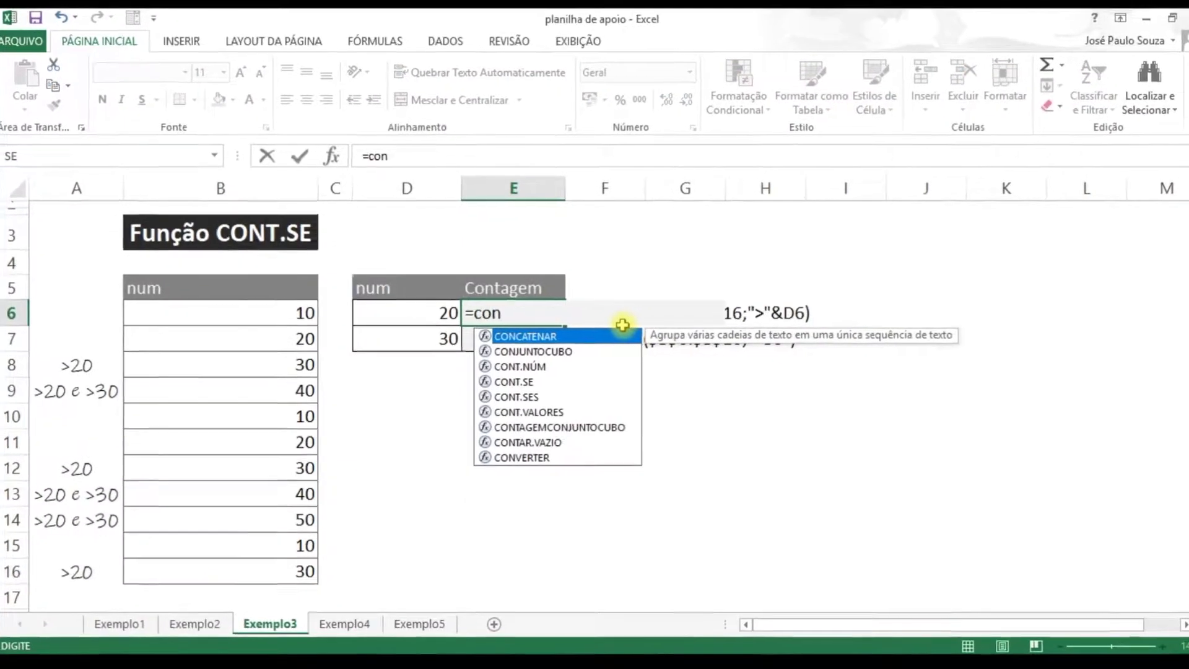
pyautogui.press('Down')
pyautogui.press('Down')
pyautogui.press('Down')
pyautogui.press('Tab')
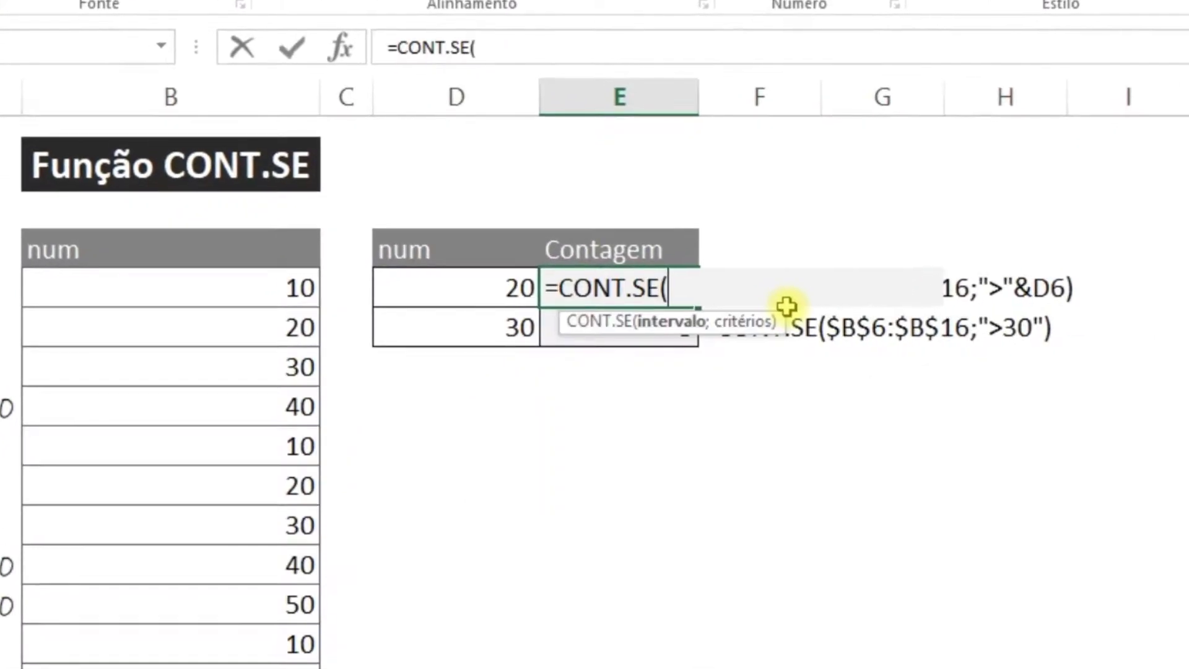
pyautogui.press('Left')
pyautogui.press('Left')
pyautogui.press('Left')
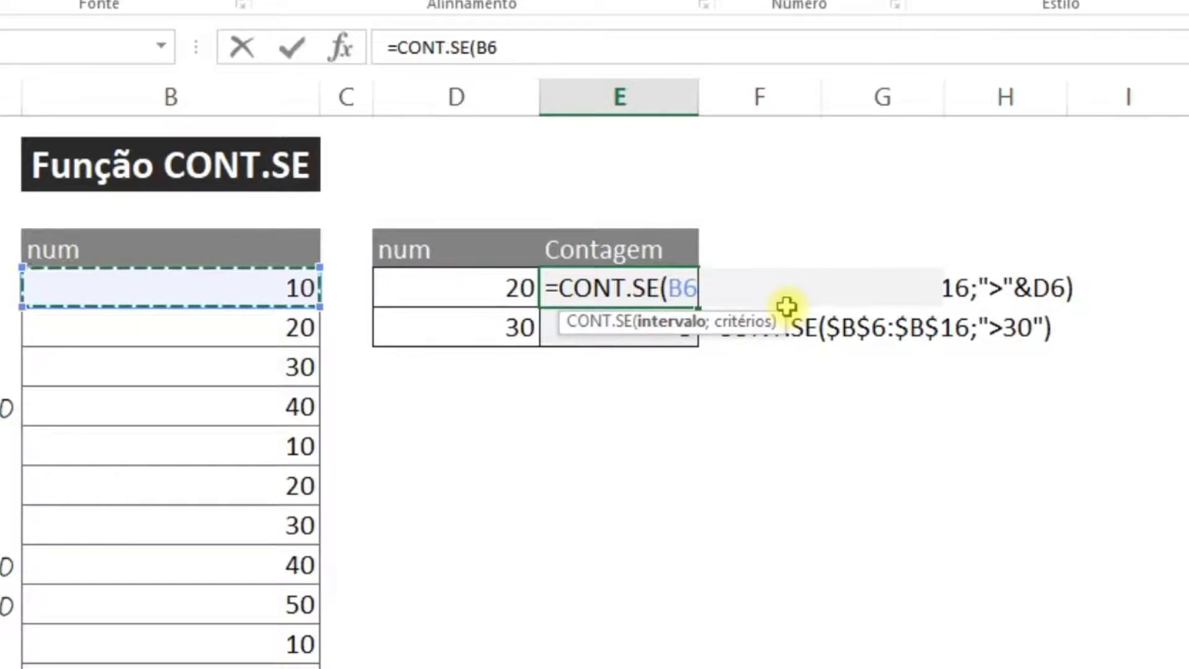
pyautogui.hotkey('ctrl', 'shift', 'Down')
pyautogui.press('F4')
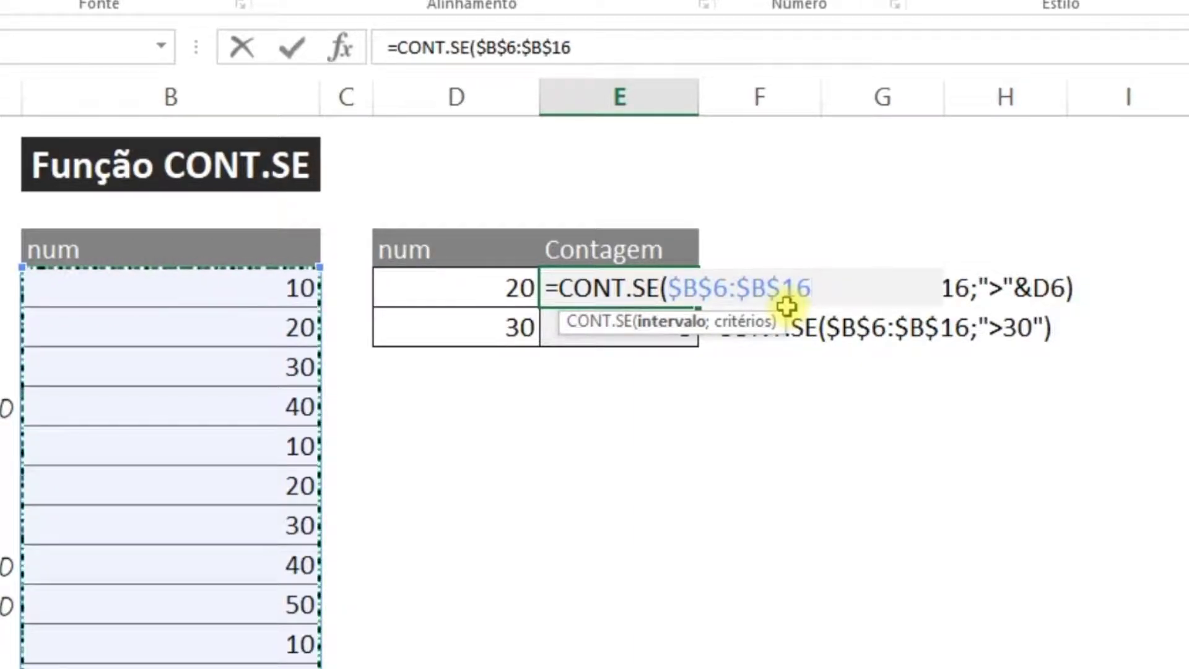
pyautogui.write(';')
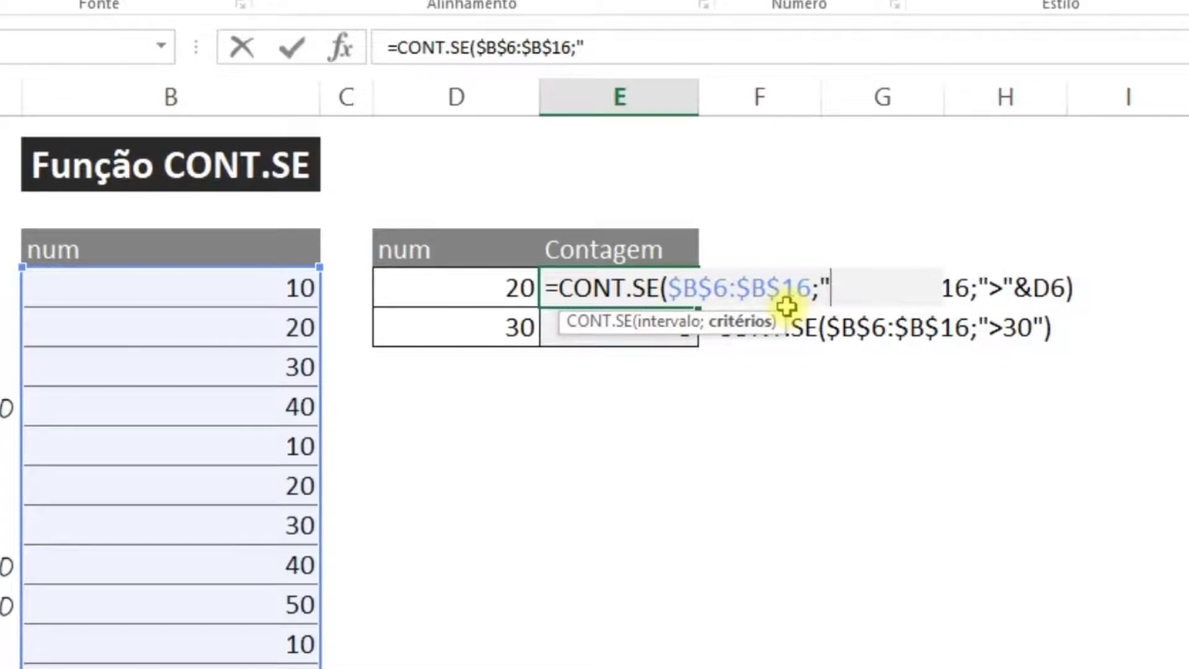
pyautogui.write('">"&')
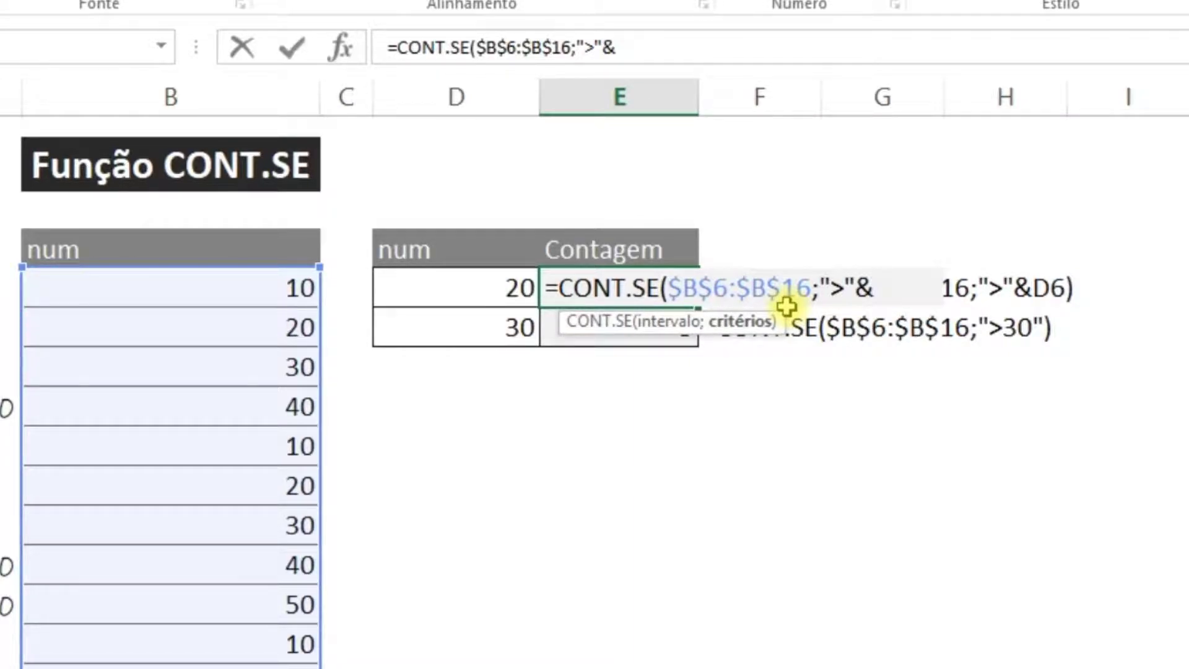
pyautogui.click(473, 285)
pyautogui.press('Return')
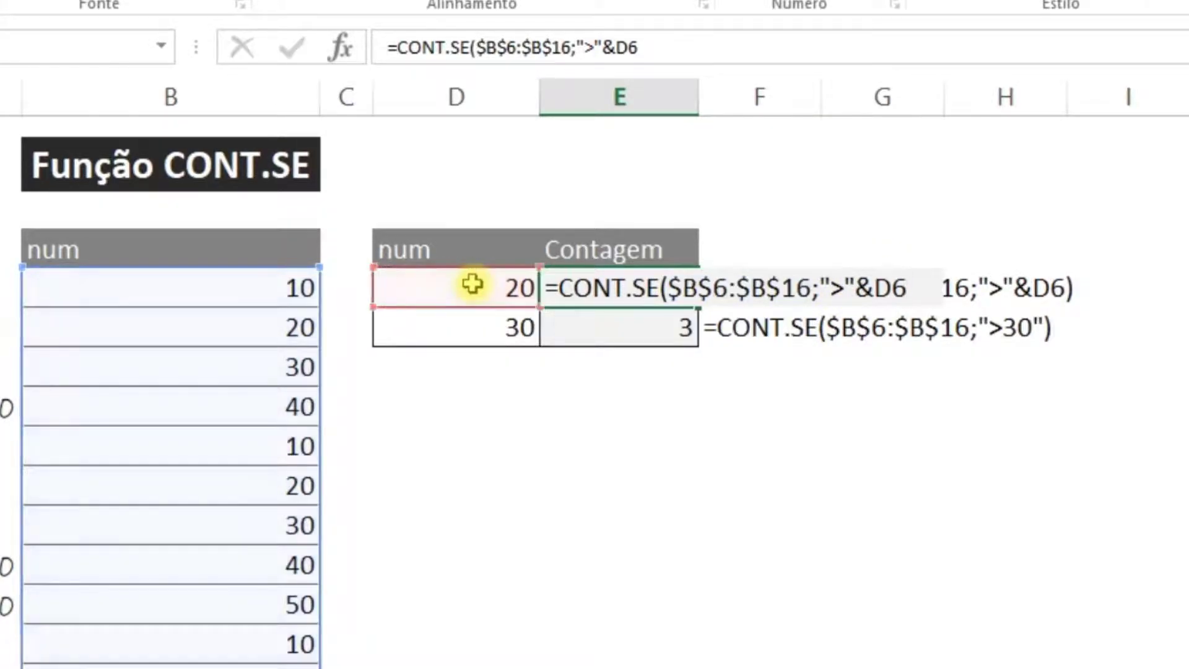
# Copy the E6 formula into E7 and compare the references of both formulas
pyautogui.press('Up')
pyautogui.hotkey('ctrl', 'c')
pyautogui.press('Down')
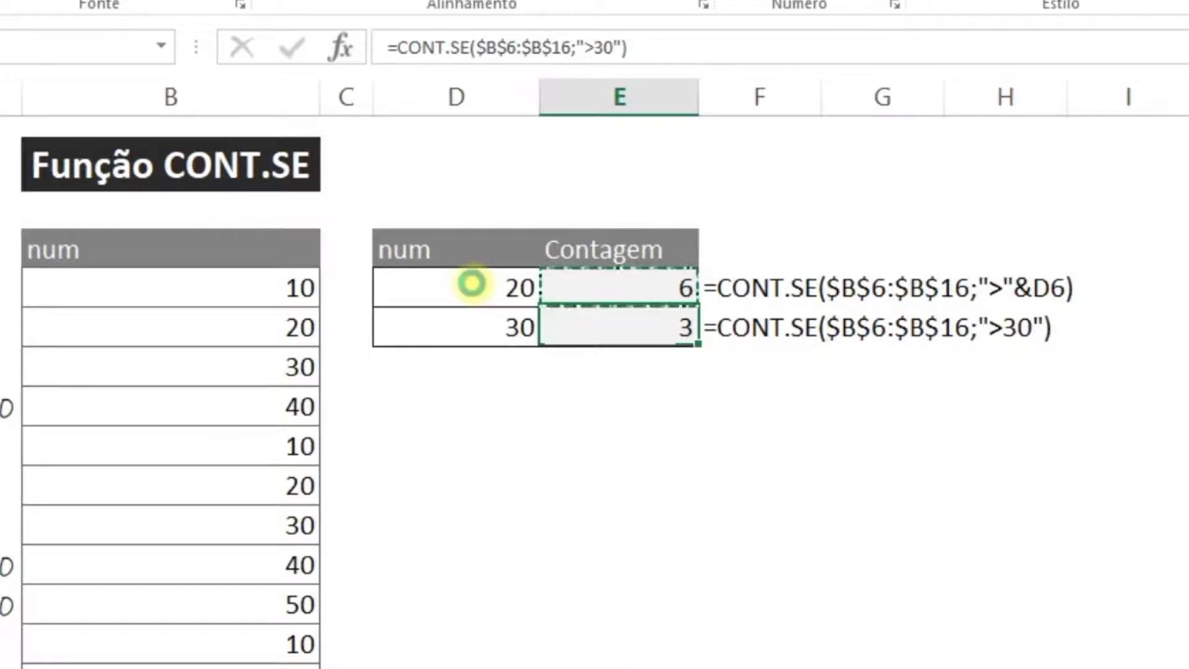
pyautogui.hotkey('ctrl', 'v')
pyautogui.press('Up')
pyautogui.press('Down')
pyautogui.press('F2')
pyautogui.press('Return')
pyautogui.press('Up')
pyautogui.press('Up')
pyautogui.press('F2')
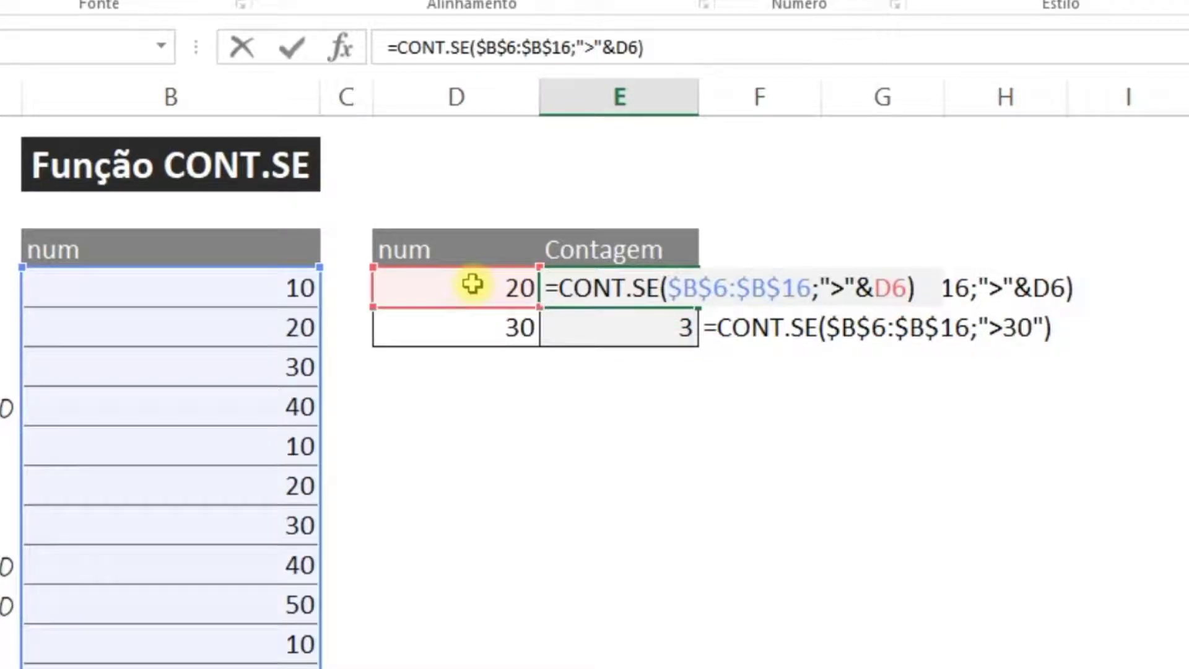
pyautogui.press('Return')
pyautogui.press('Up')
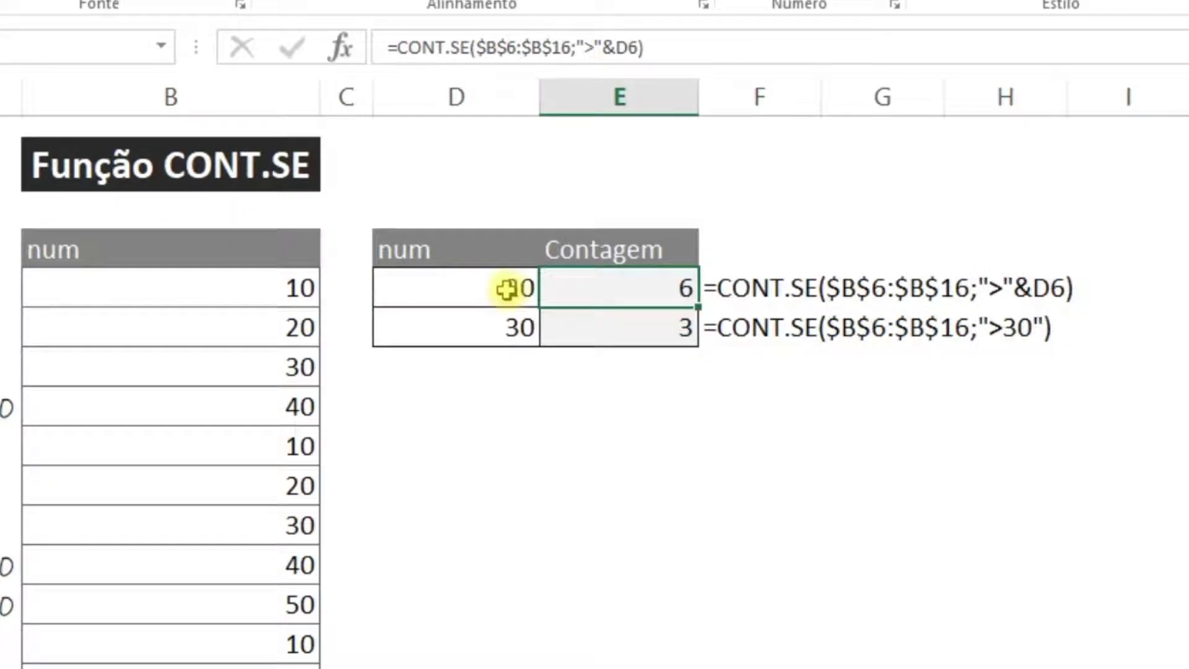
# Highlight the column B values greater than 20: B8, B9, B12, B13, B14 and B16
pyautogui.click(470, 293)
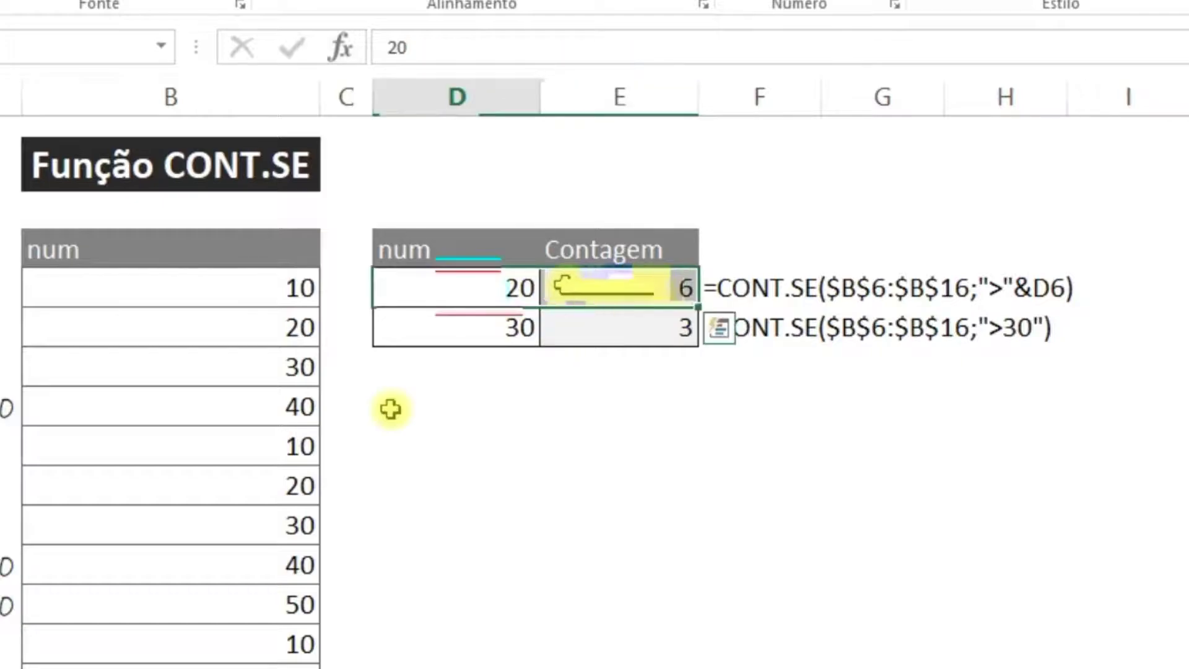
pyautogui.click(269, 379)
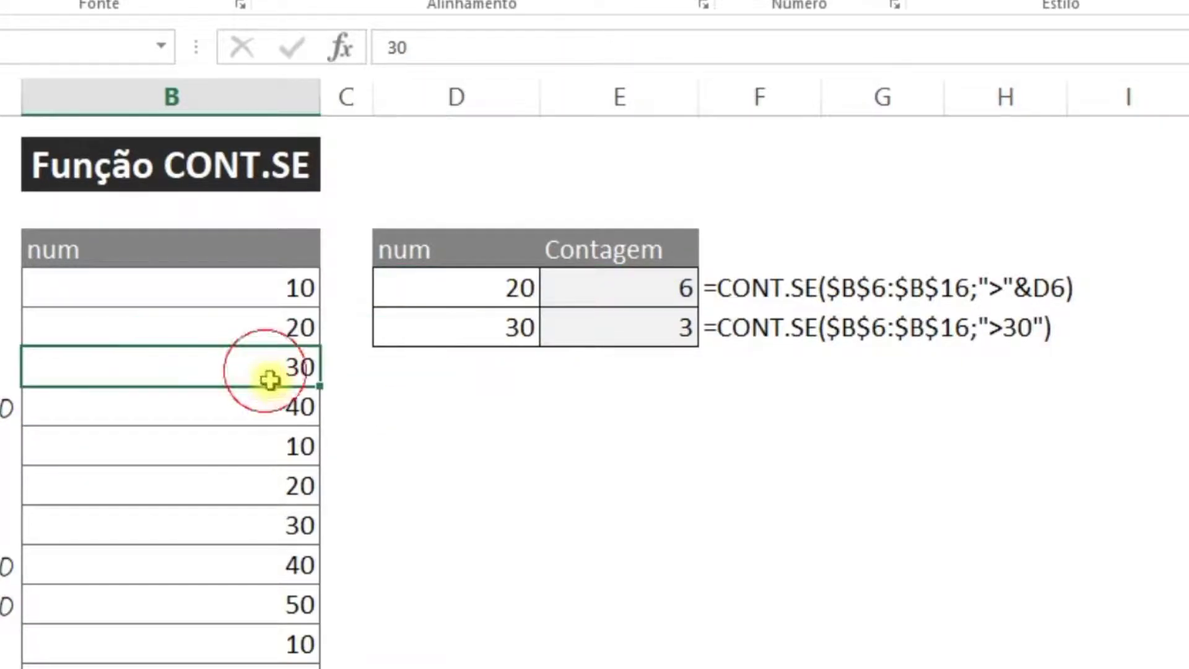
pyautogui.keyDown('ctrl'); pyautogui.click(258, 414); pyautogui.keyUp('ctrl')
pyautogui.keyDown('ctrl'); pyautogui.click(278, 523); pyautogui.keyUp('ctrl')
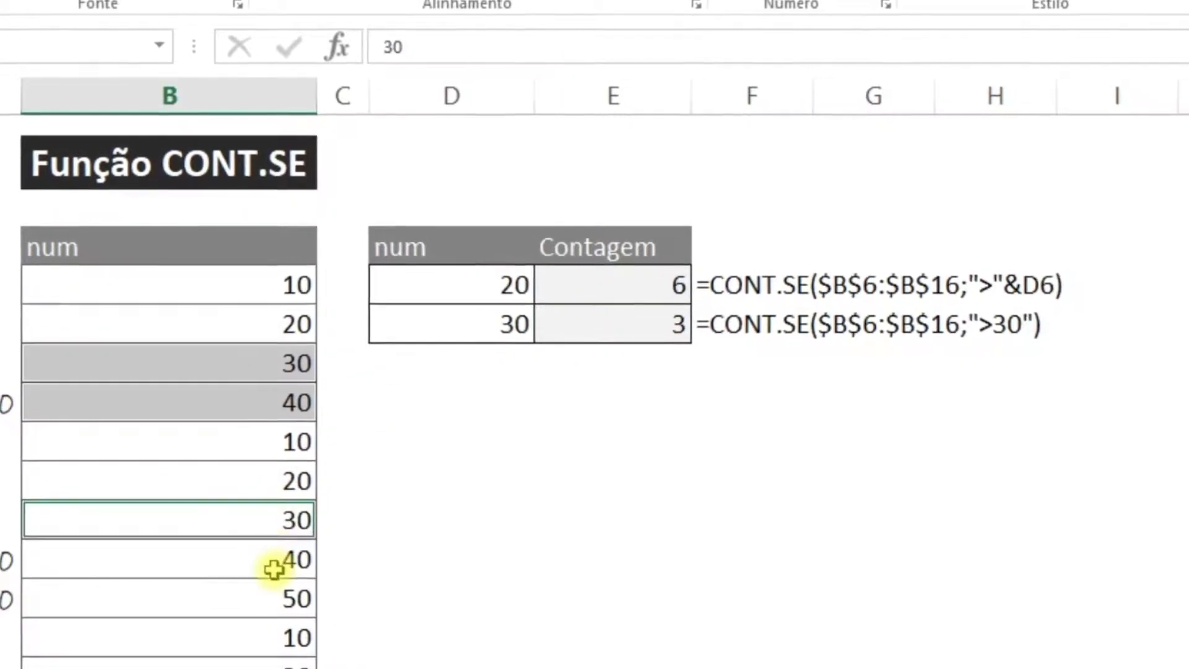
pyautogui.keyDown('ctrl'); pyautogui.click(272, 564); pyautogui.keyUp('ctrl')
pyautogui.keyDown('ctrl'); pyautogui.click(275, 604); pyautogui.keyUp('ctrl')
pyautogui.keyDown('ctrl'); pyautogui.click(255, 639); pyautogui.keyUp('ctrl')
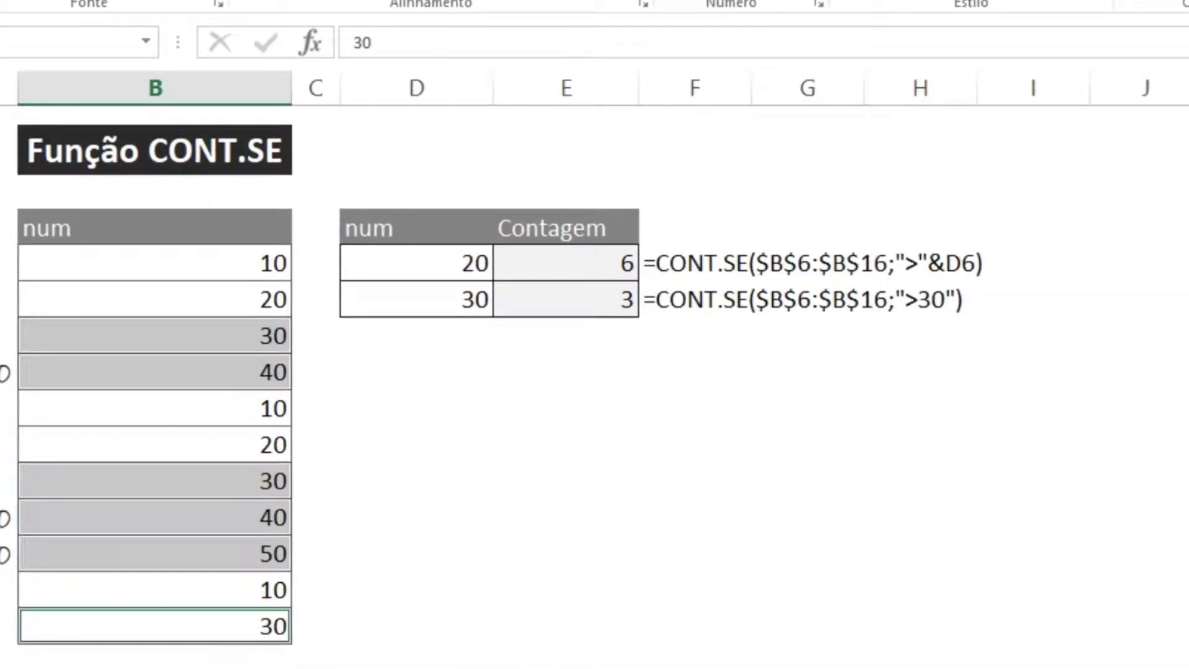
pyautogui.click(560, 303)
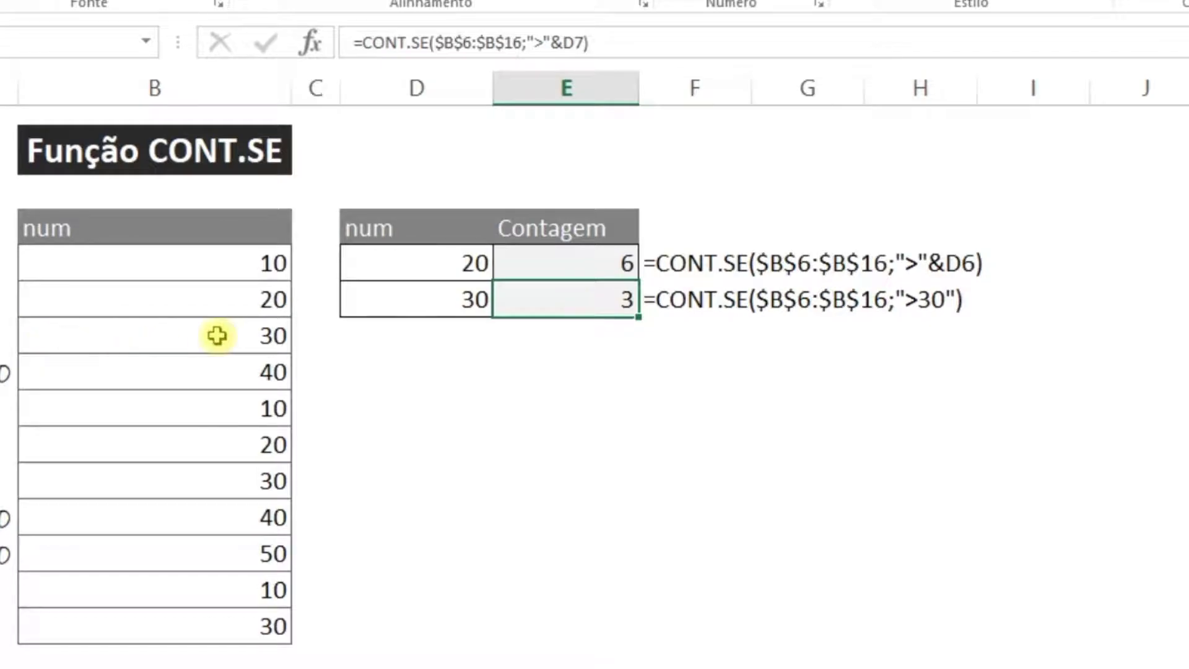
# Highlight the values greater than 30 (B9, B13, B14) and start editing E7's formula
pyautogui.click(251, 372)
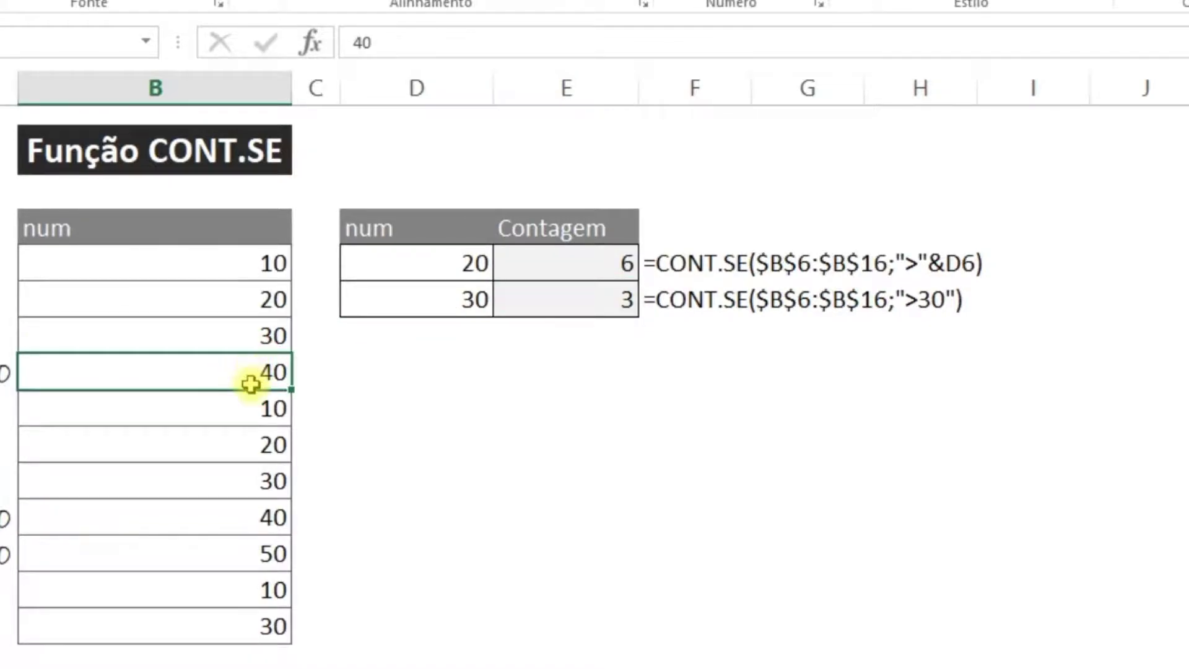
pyautogui.keyDown('ctrl'); pyautogui.click(248, 516); pyautogui.keyUp('ctrl')
pyautogui.keyDown('ctrl'); pyautogui.click(244, 557); pyautogui.keyUp('ctrl')
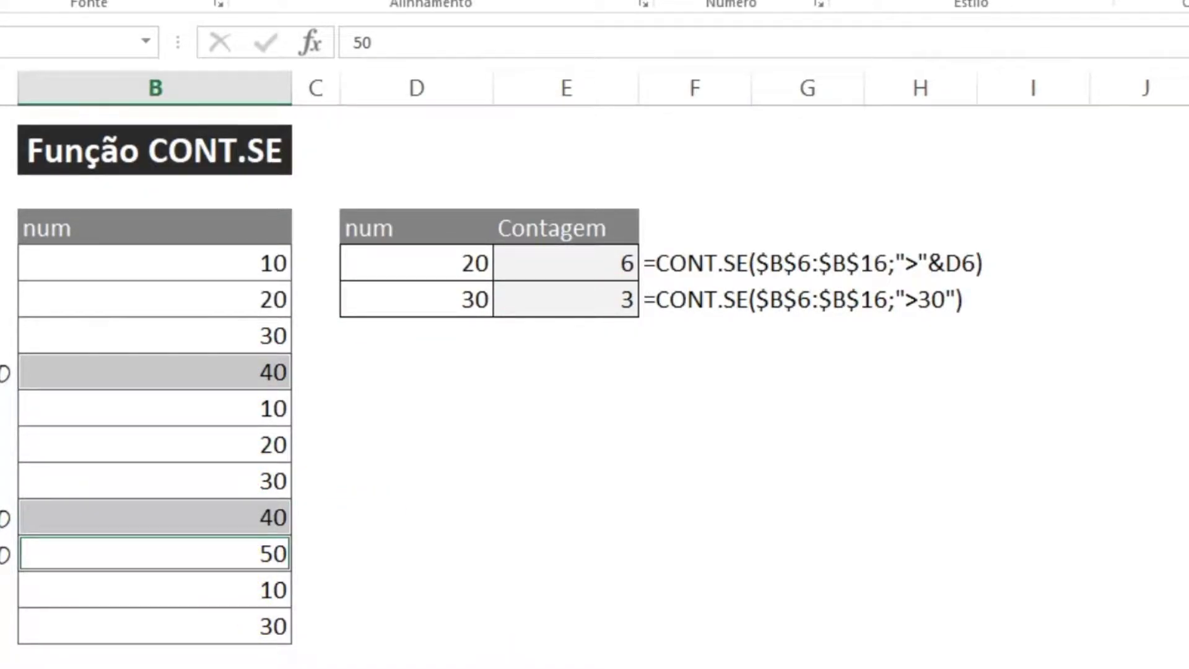
pyautogui.click(574, 267)
pyautogui.click(610, 296)
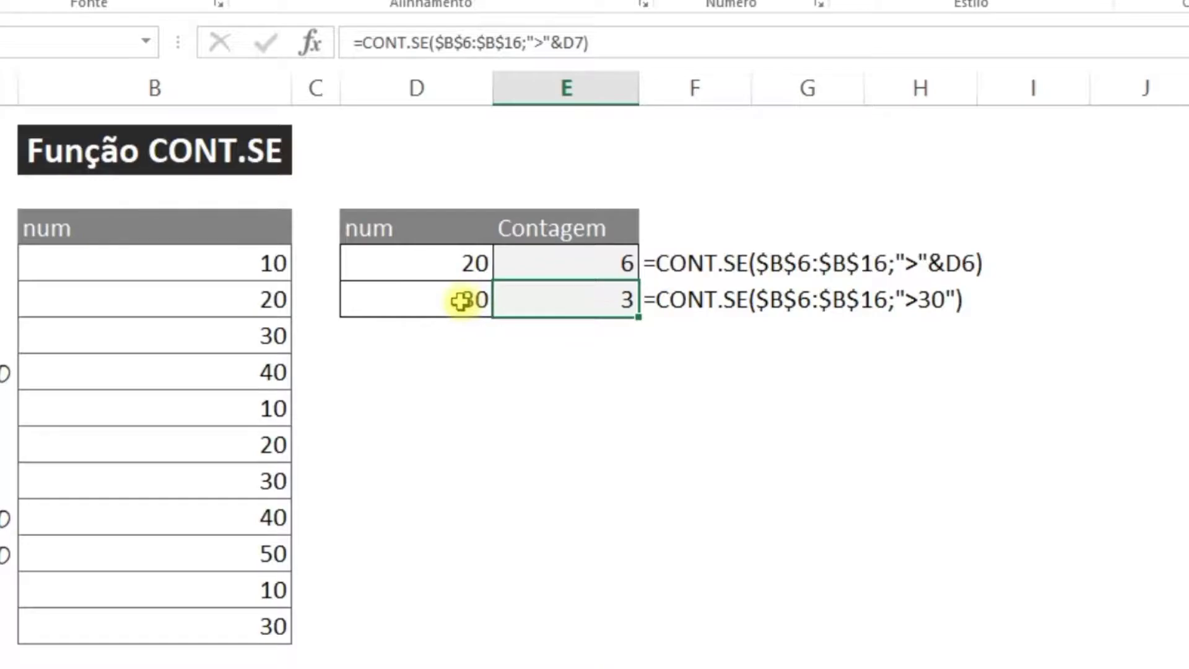
pyautogui.click(459, 302)
pyautogui.click(557, 300)
pyautogui.click(575, 42)
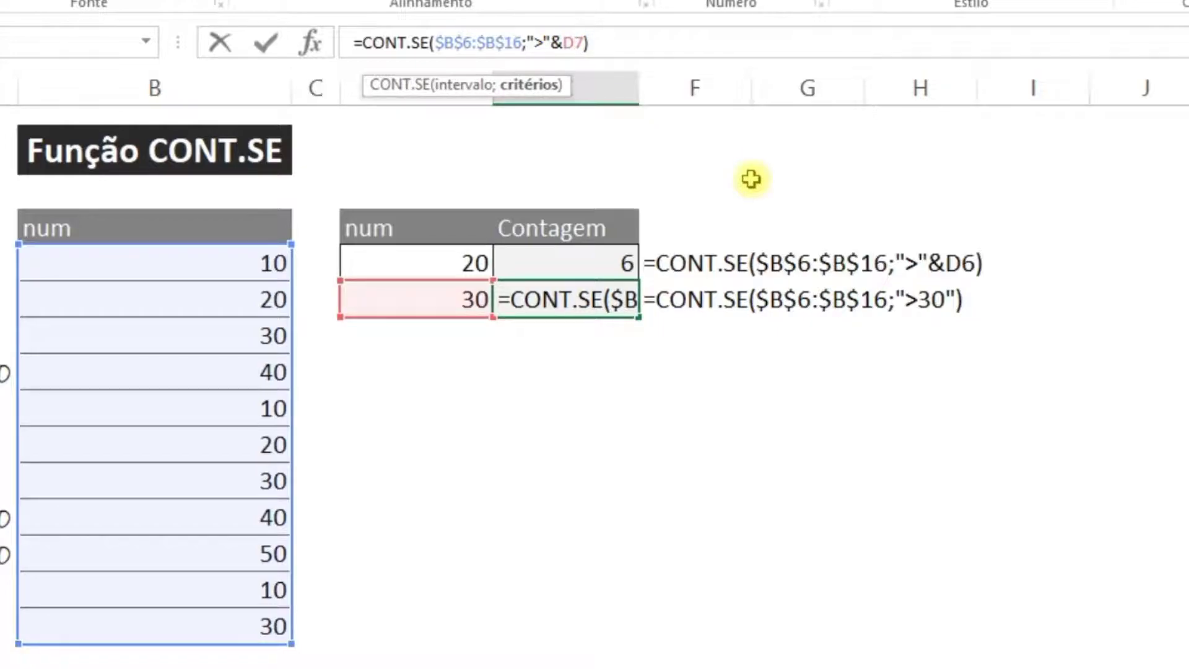
# Replace E7's &D7 with 30 so the criterion reads ">30", still counting 3
pyautogui.press('Right')
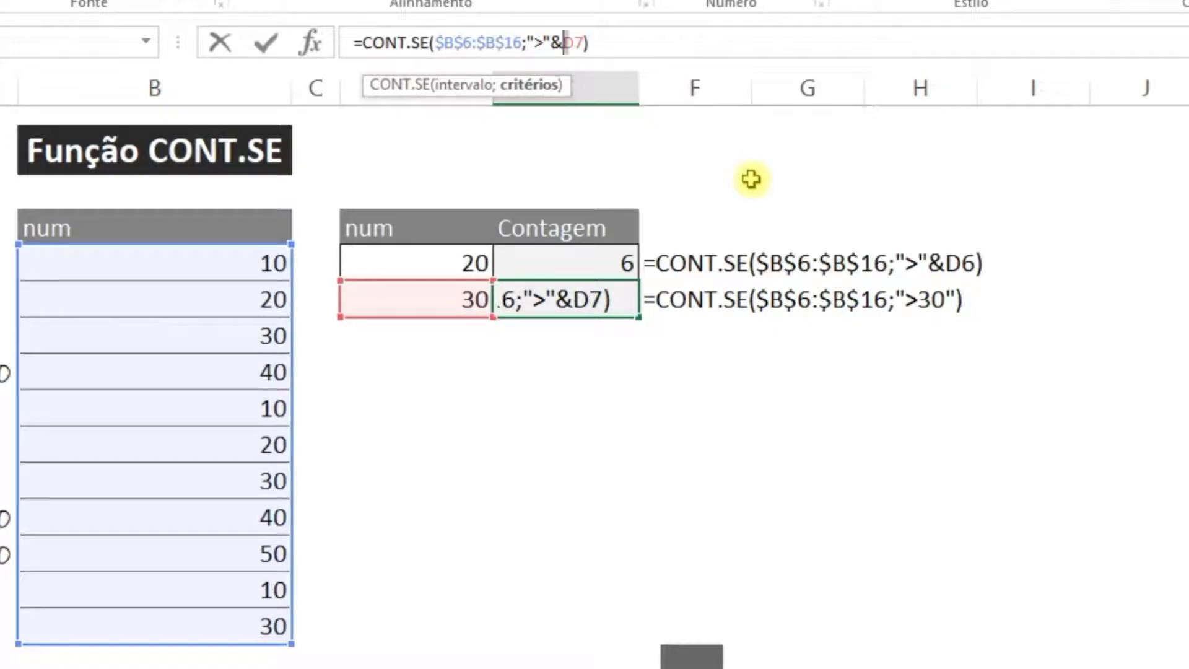
pyautogui.hotkey('shift', 'Left')
pyautogui.hotkey('shift', 'Left')
pyautogui.hotkey('shift', 'Left')
pyautogui.hotkey('shift', 'Left')
pyautogui.write('30')
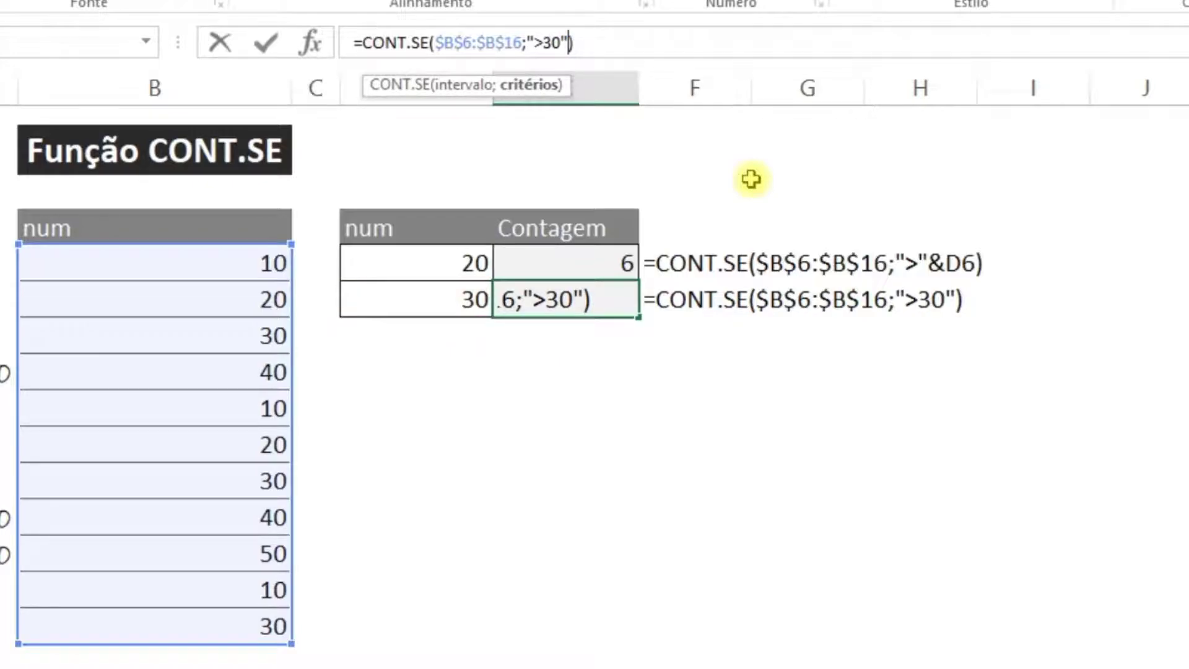
pyautogui.press('Return')
pyautogui.press('Up')
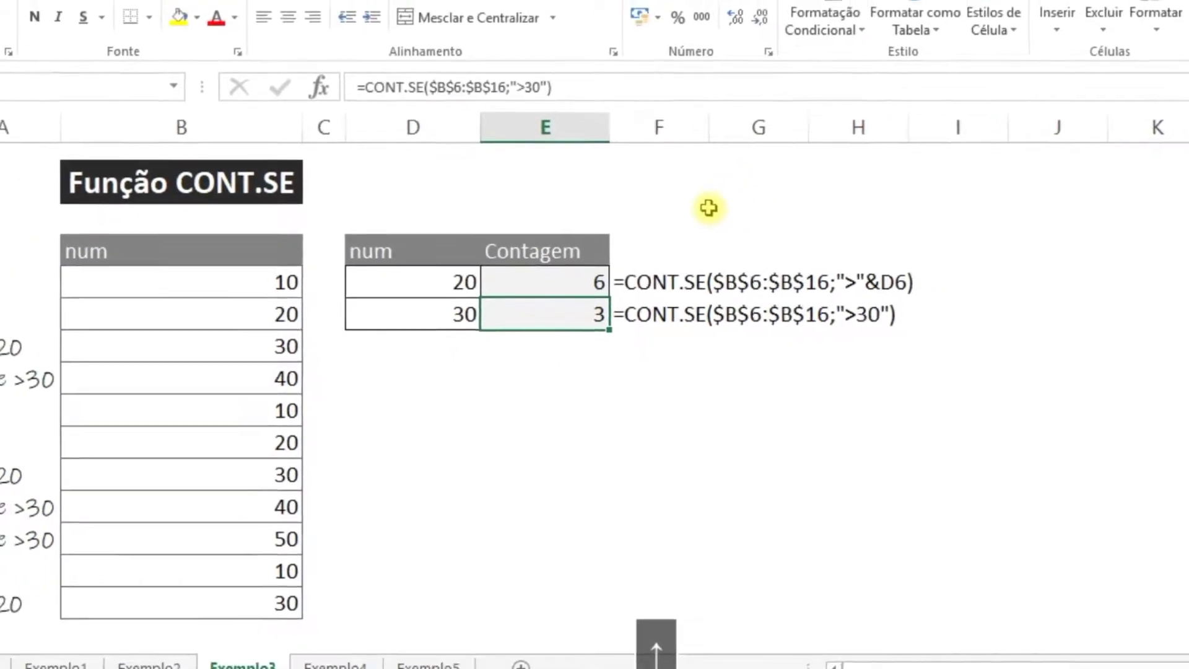
pyautogui.click(335, 664)
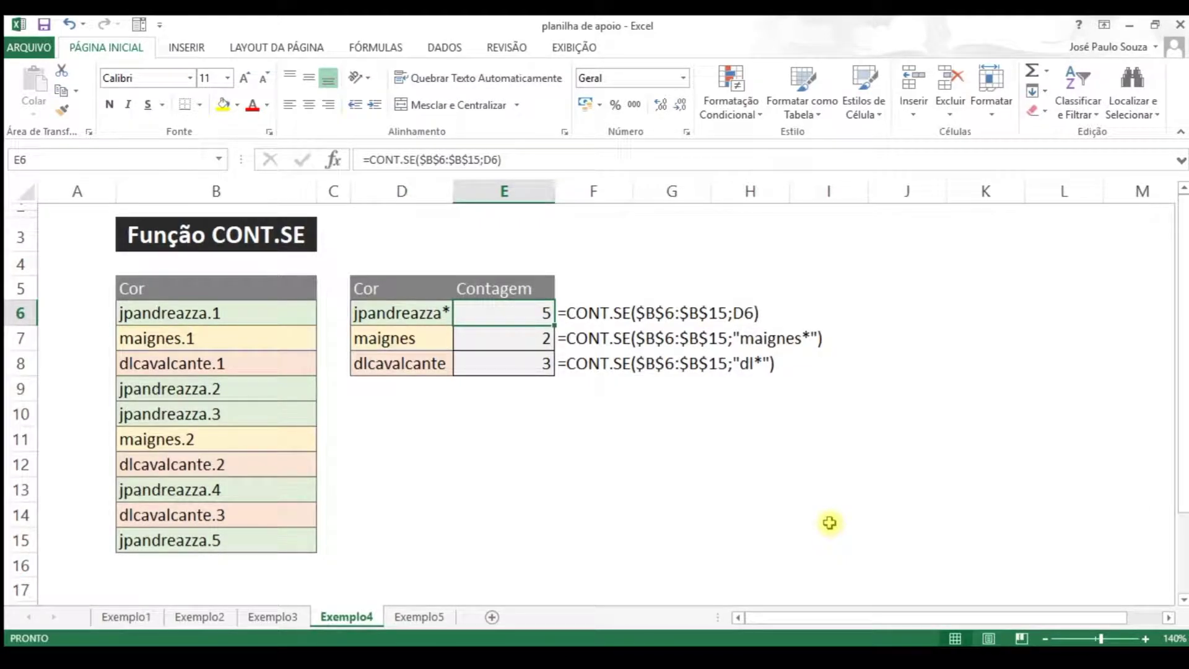
pyautogui.write('=')
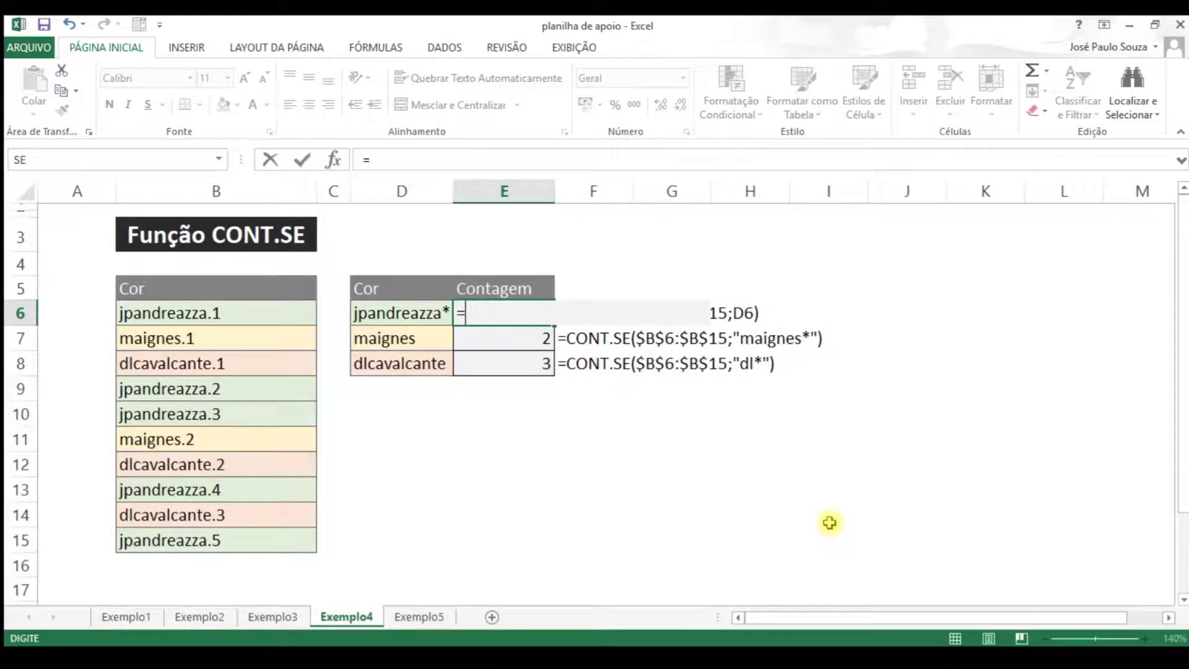
pyautogui.write('con')
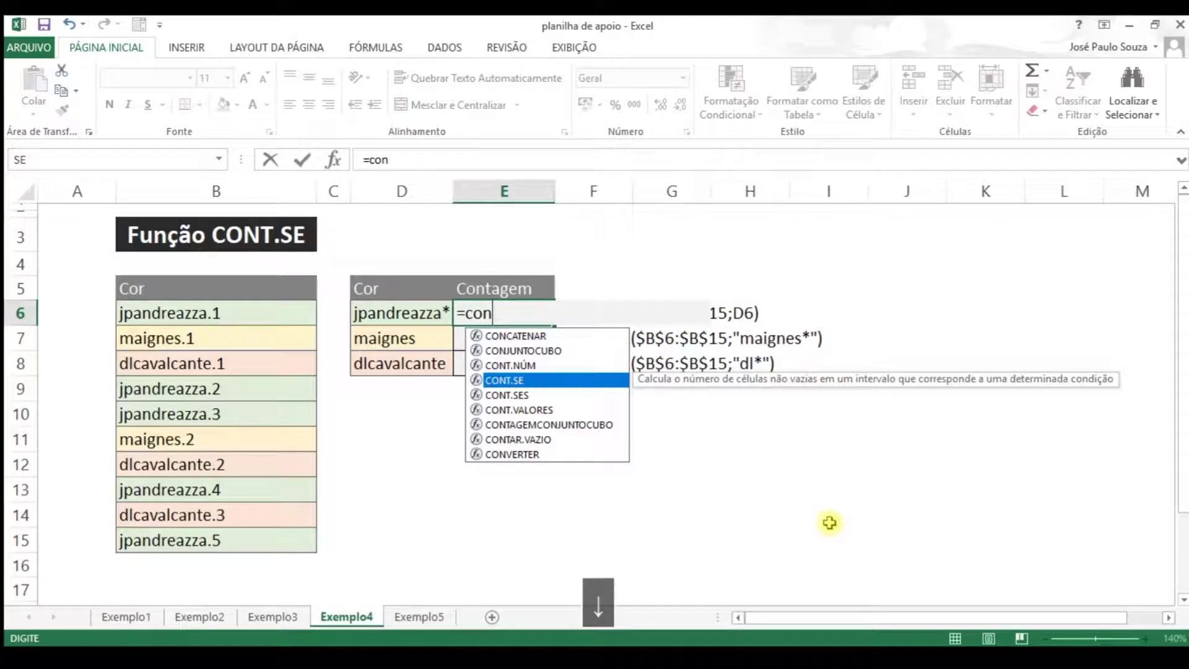
pyautogui.press('Tab')
pyautogui.press('Left')
pyautogui.press('Left')
pyautogui.press('Left')
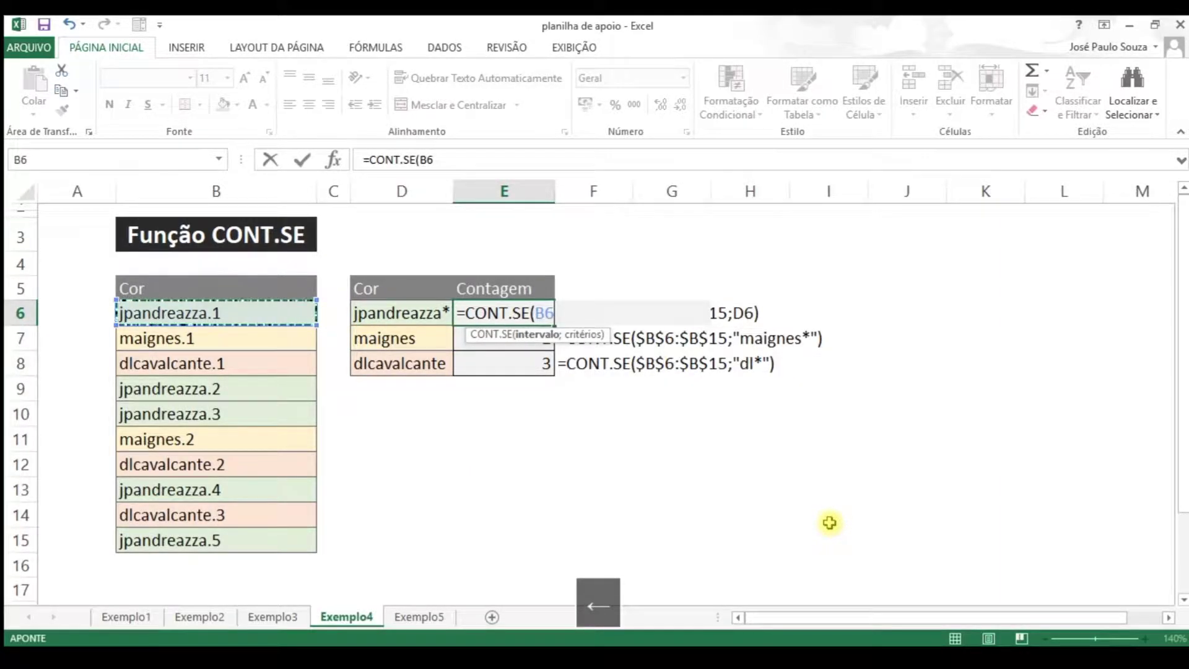
pyautogui.hotkey('ctrl', 'shift', 'Down')
pyautogui.write(';')
pyautogui.press('Left')
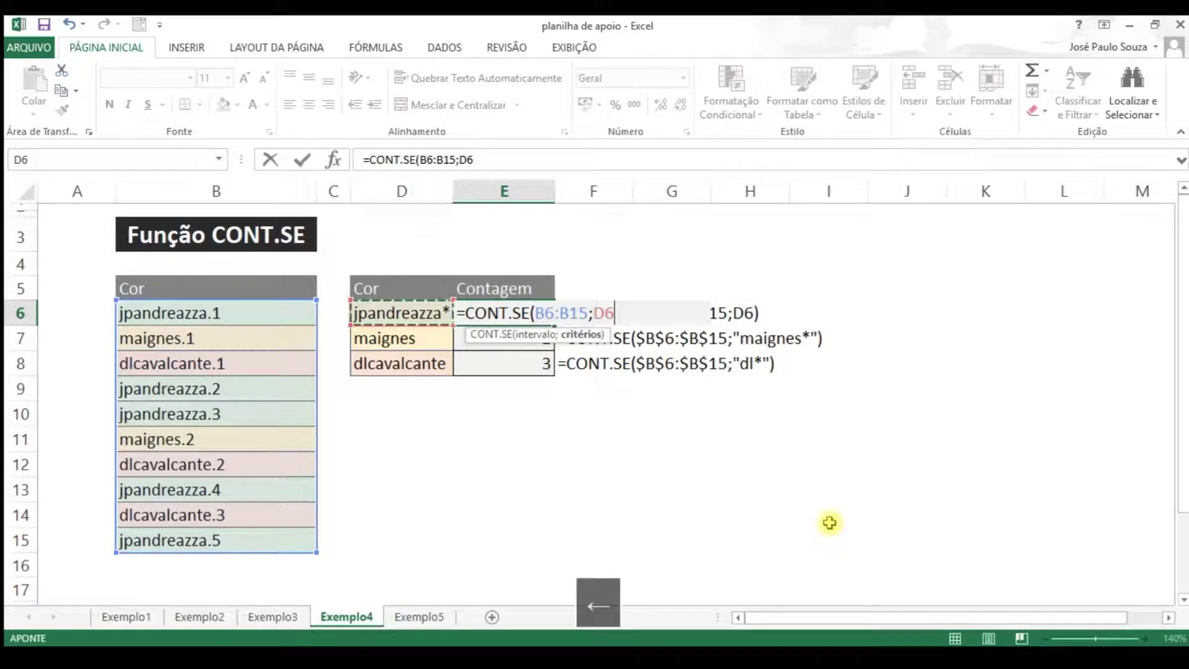
pyautogui.press('Return')
# Clear the E7:E8 counts and select the name list B6:B15
pyautogui.press('Up')
pyautogui.press('Down')
pyautogui.hotkey('shift', 'Down')
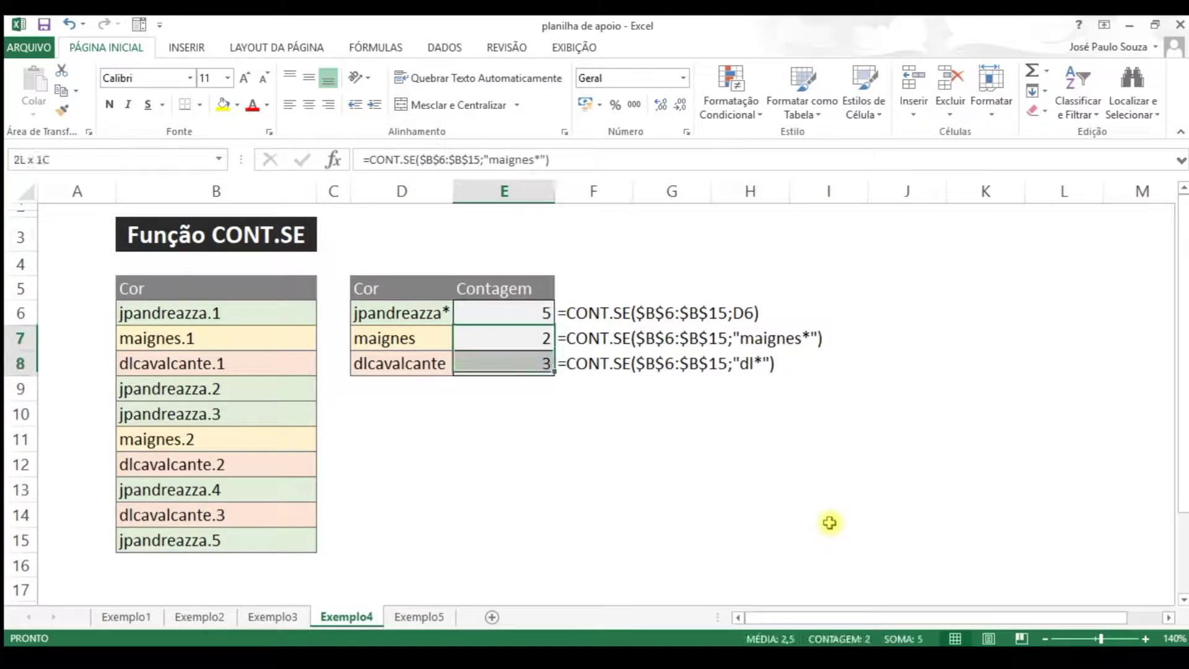
pyautogui.press('Delete')
pyautogui.press('Up')
pyautogui.press('Left')
pyautogui.press('Left')
pyautogui.press('Left')
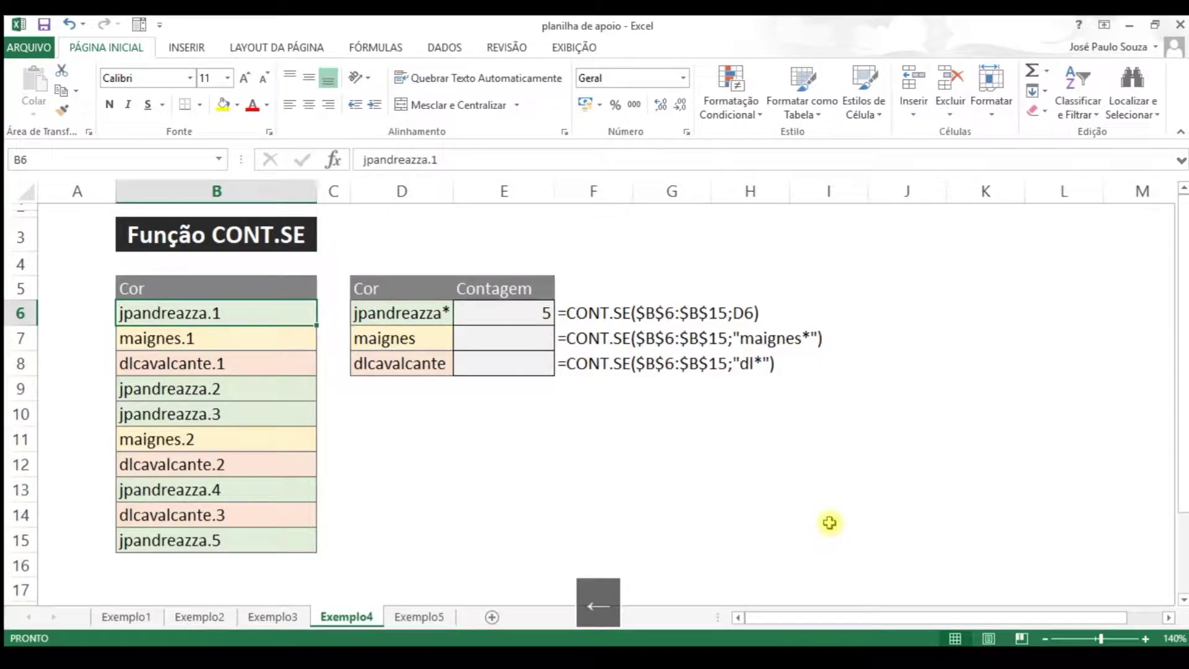
pyautogui.hotkey('ctrl', 'shift', 'Down')
pyautogui.click(265, 383)
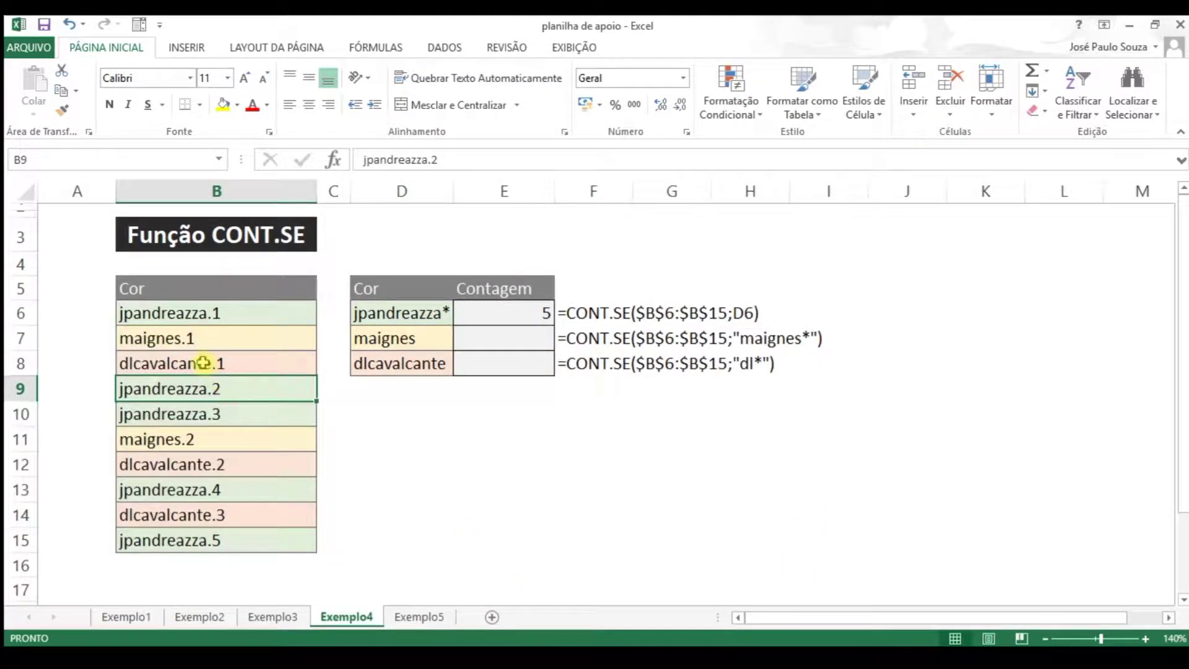
pyautogui.click(189, 313)
pyautogui.click(182, 395)
pyautogui.click(198, 426)
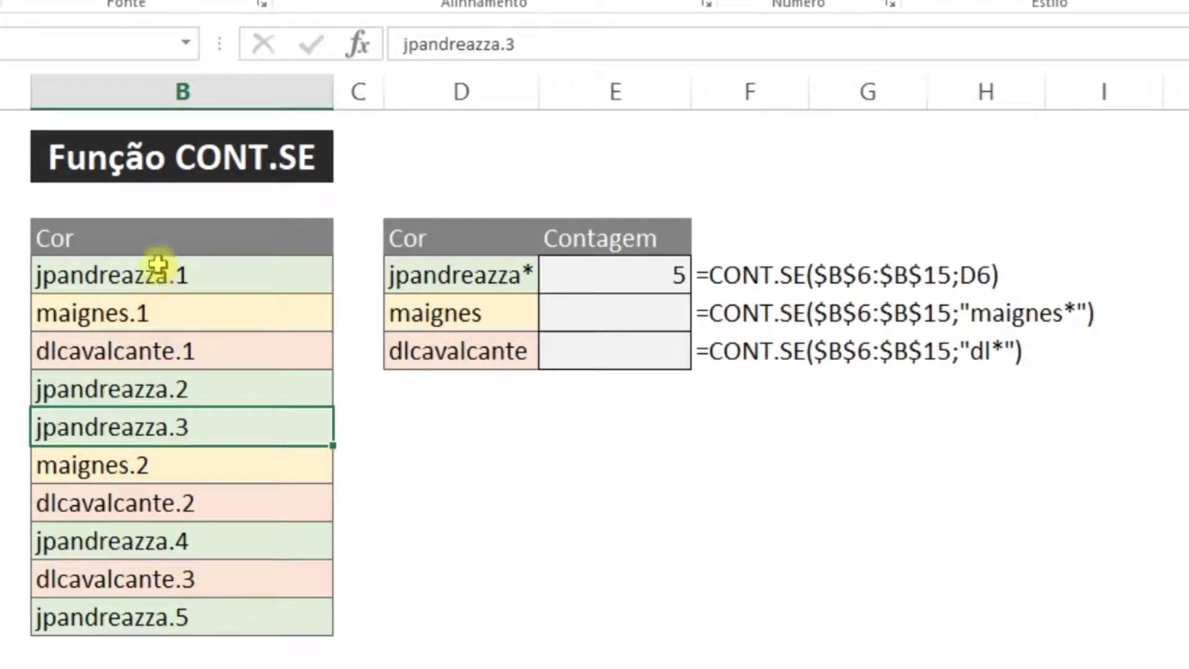
pyautogui.moveTo(168, 268); pyautogui.dragTo(190, 604)
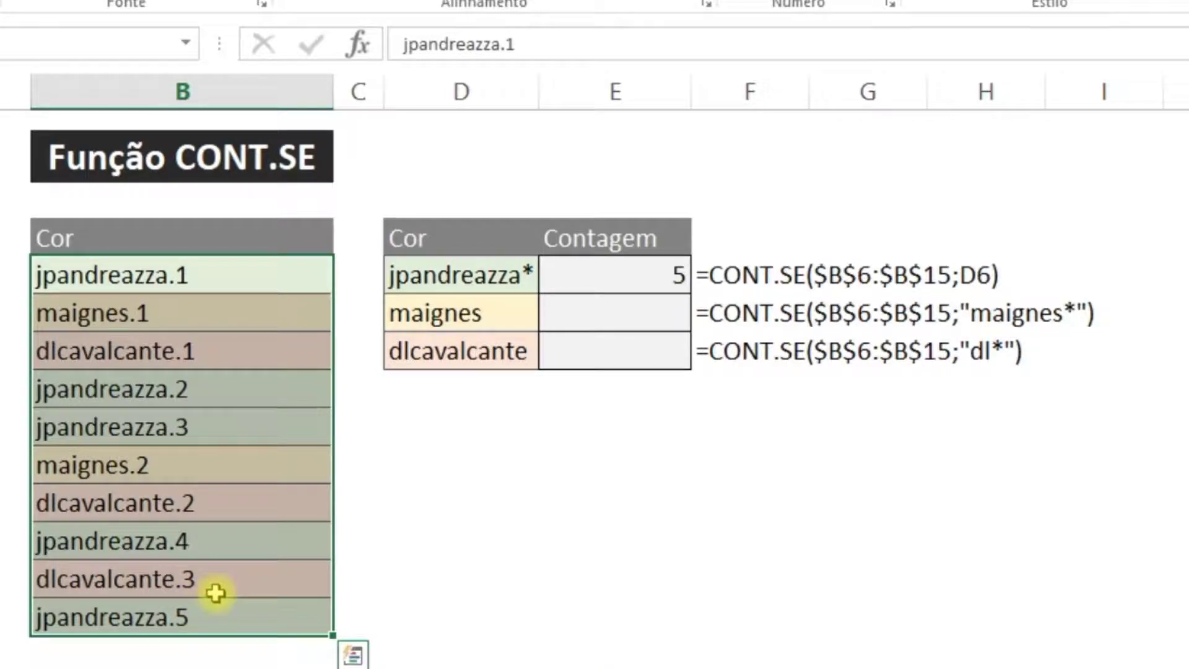
pyautogui.click(178, 276)
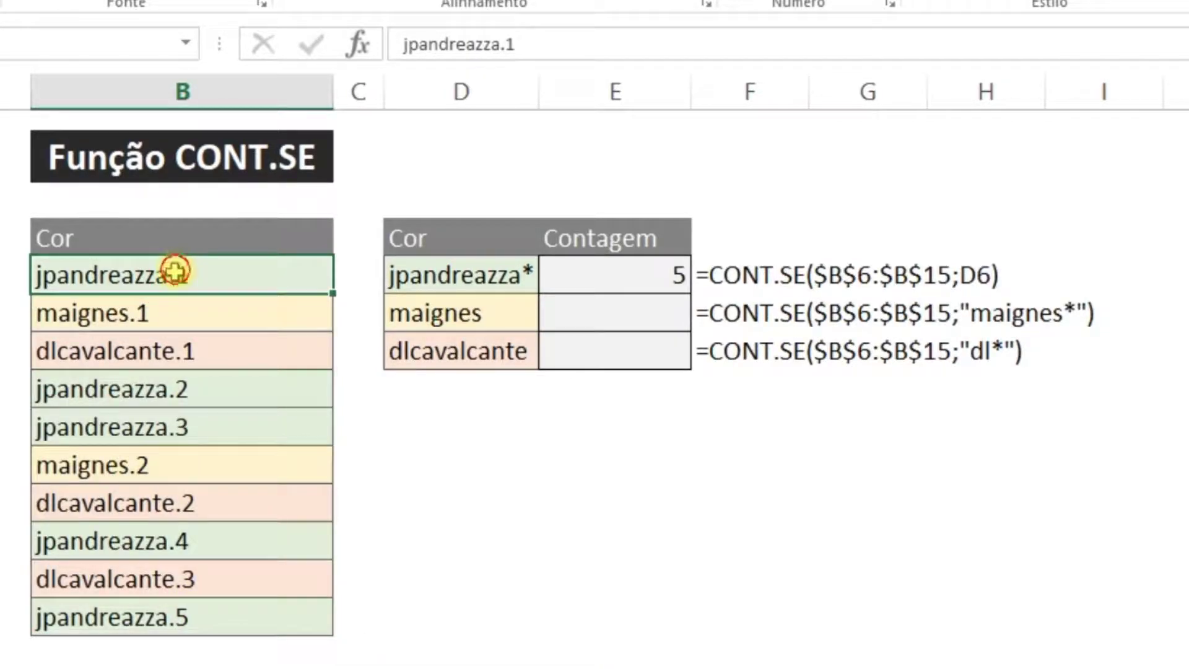
pyautogui.moveTo(178, 277); pyautogui.dragTo(175, 591)
pyautogui.click(461, 275)
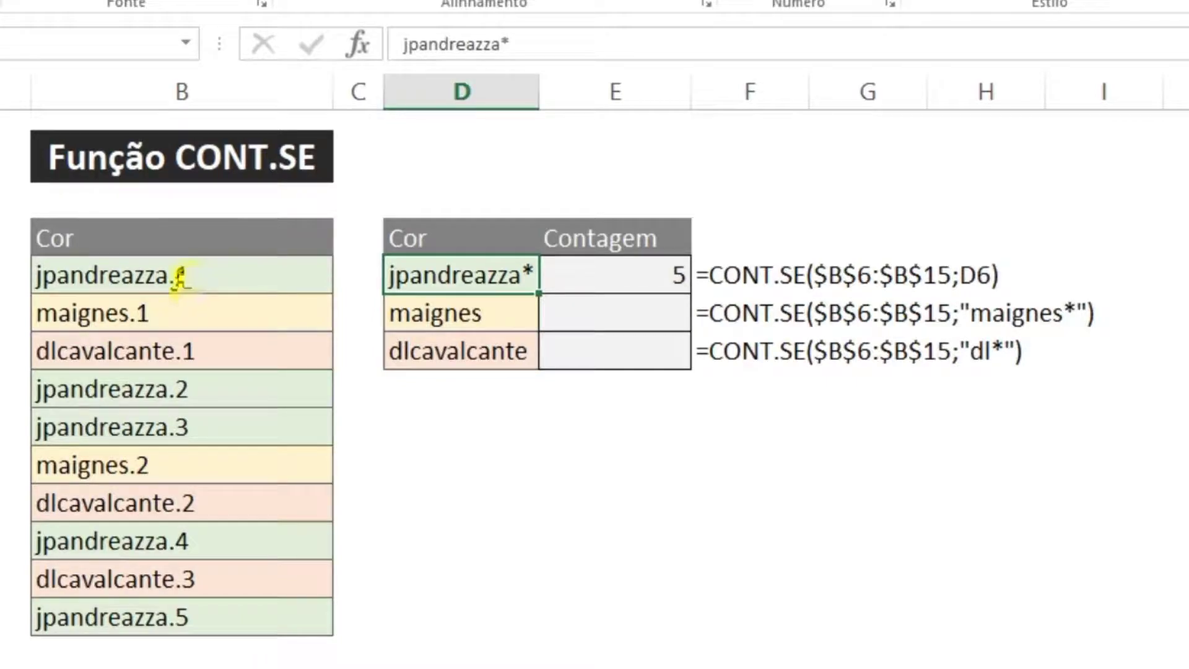
pyautogui.click(670, 271)
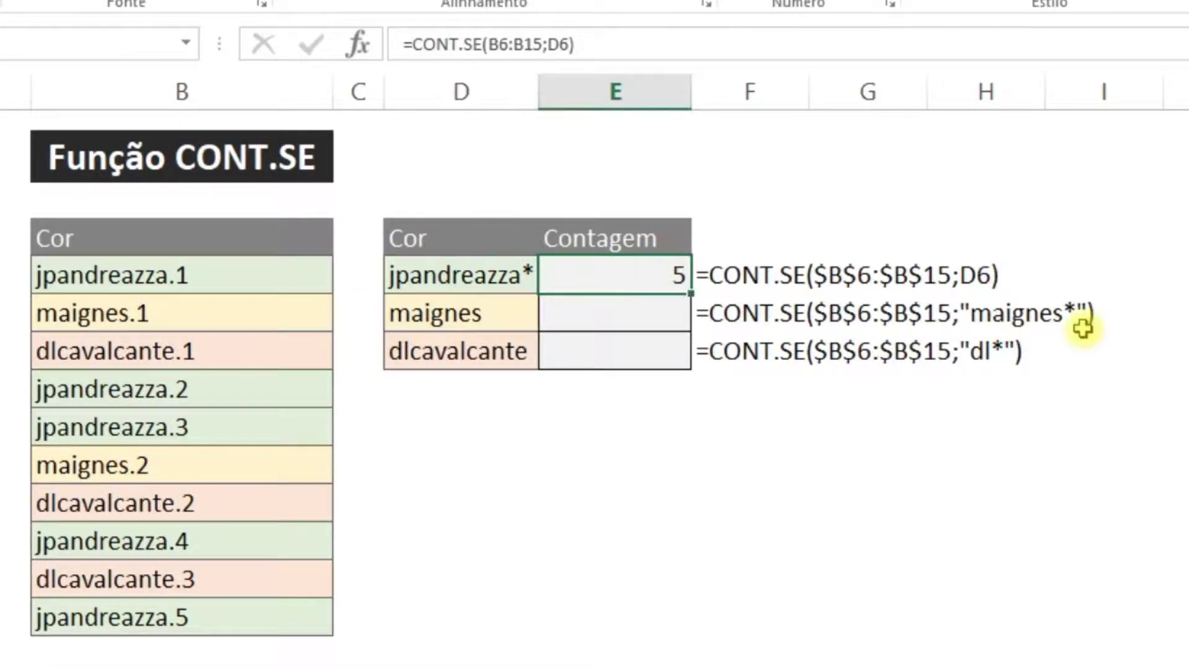
pyautogui.press('Left')
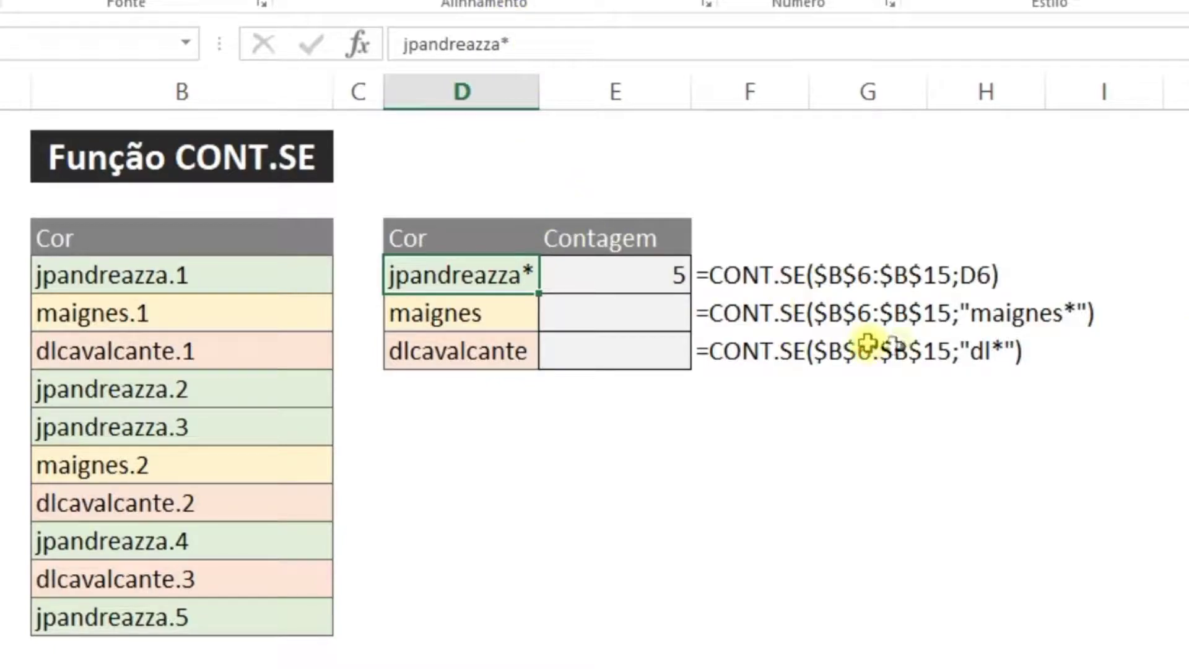
pyautogui.press('Right')
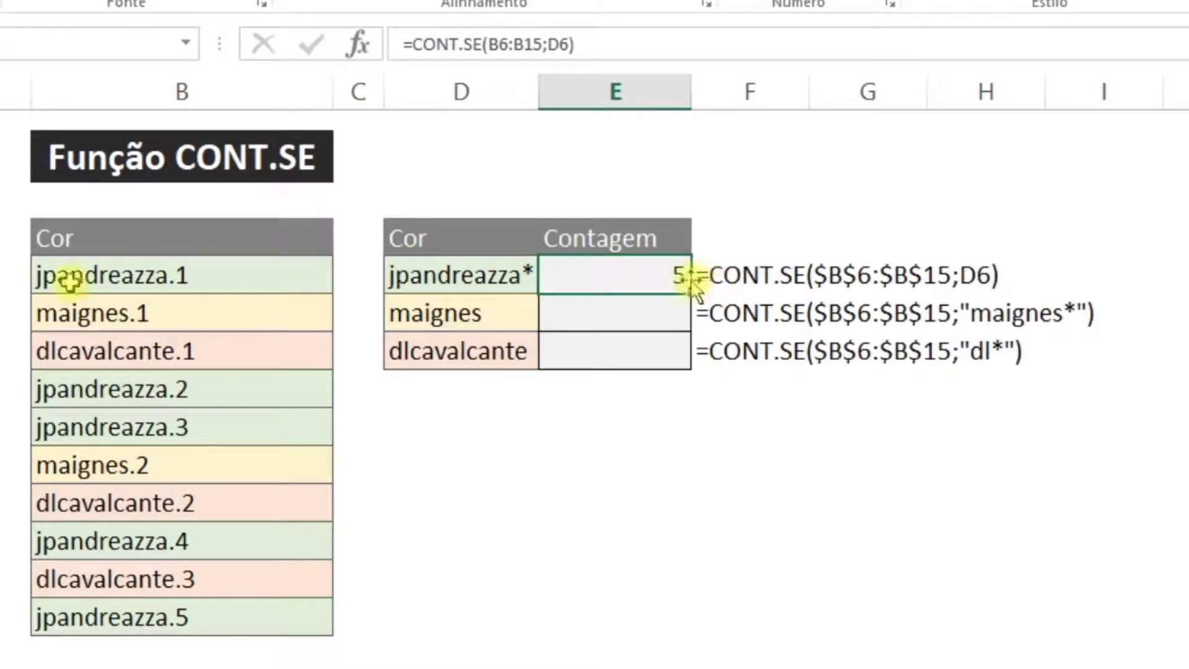
pyautogui.click(464, 276)
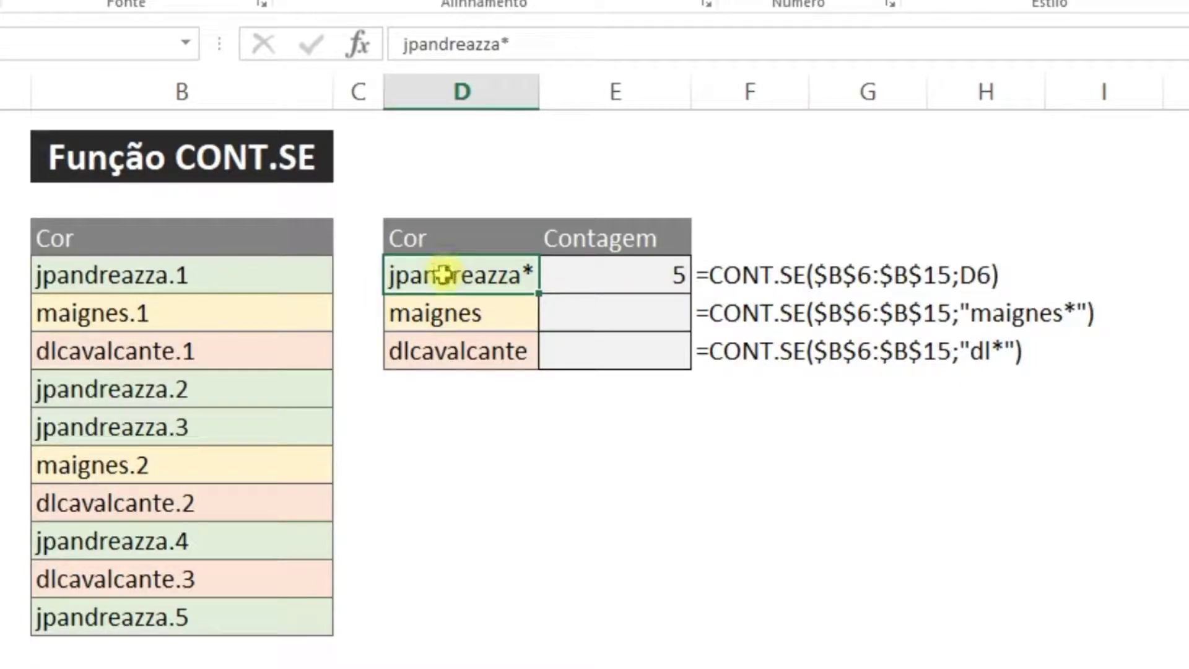
# Copy the E6 count formula into E7:E8
pyautogui.press('Down')
pyautogui.press('Up')
pyautogui.press('Right')
pyautogui.hotkey('ctrl', 'c')
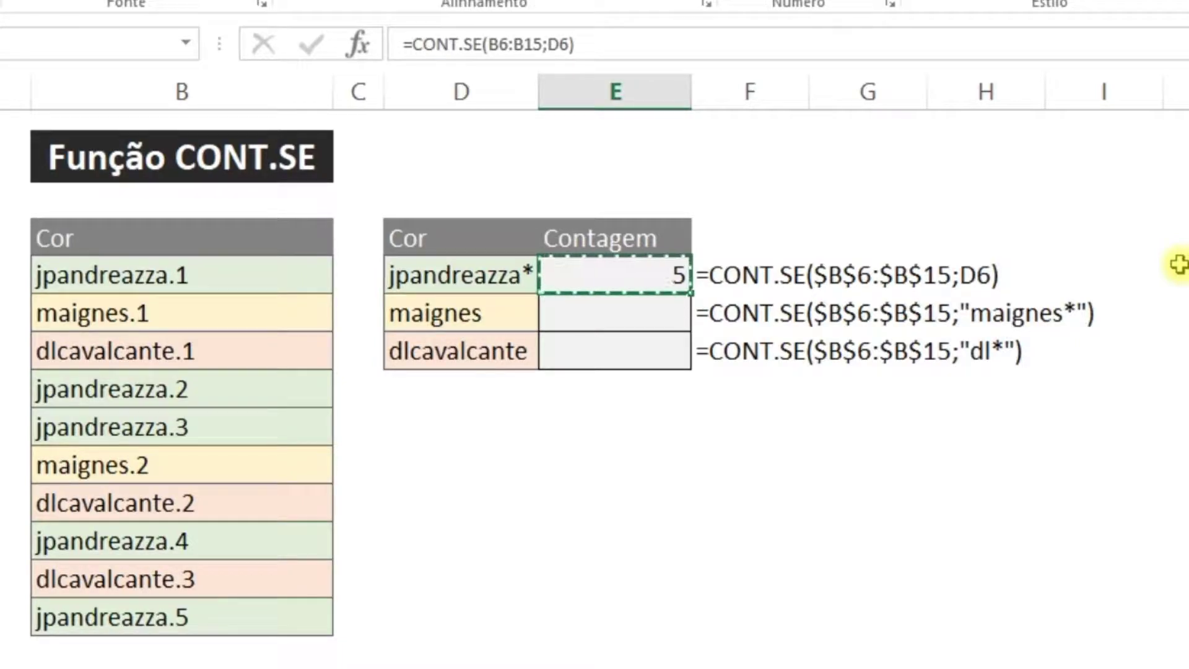
pyautogui.press('Down')
pyautogui.hotkey('shift', 'Down')
pyautogui.hotkey('ctrl', 'v')
pyautogui.press('Down')
pyautogui.press('Down')
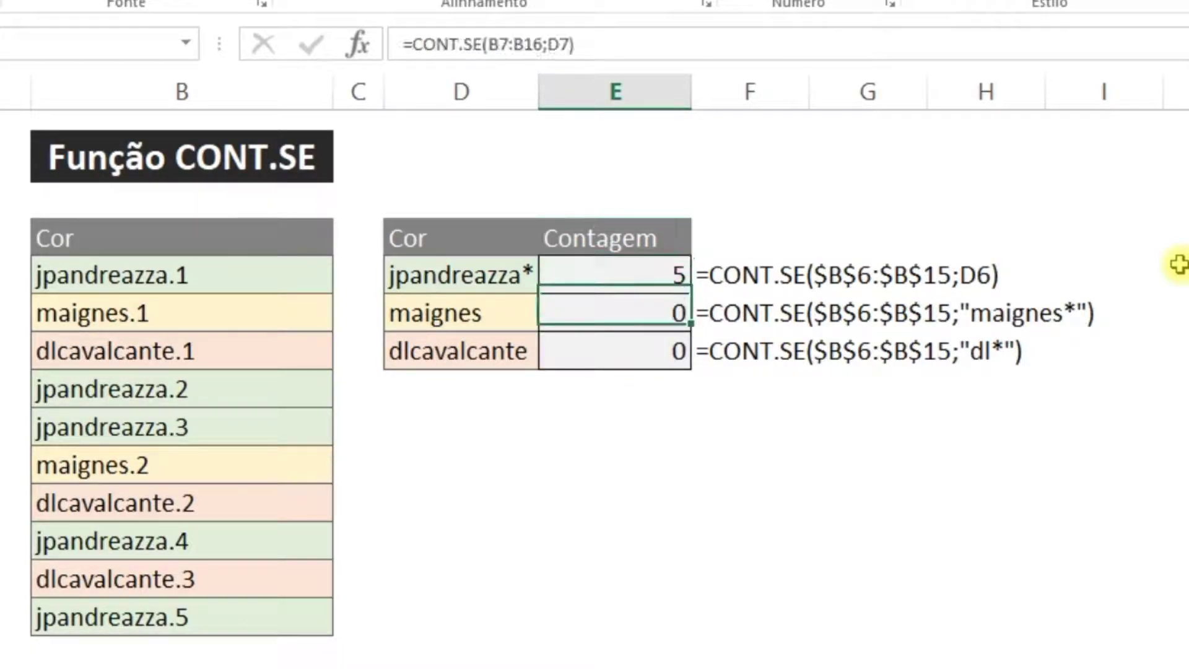
pyautogui.press('Up')
# Change the D7 criterion from maignes to maignes*
pyautogui.click(629, 273)
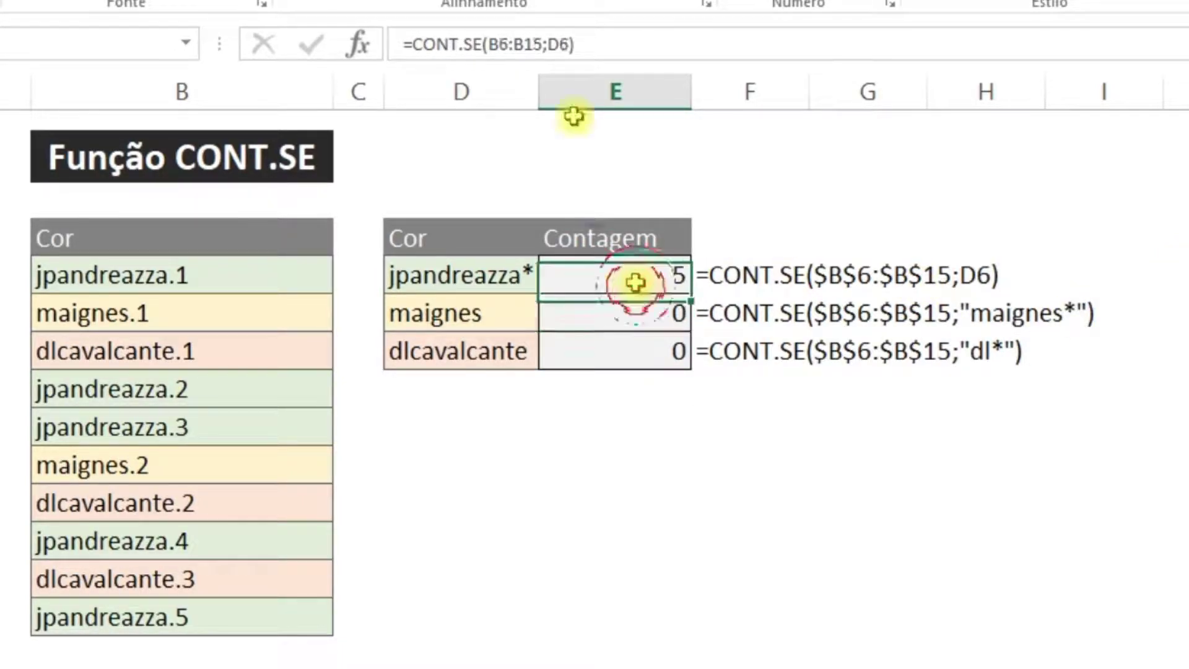
pyautogui.click(507, 273)
pyautogui.click(520, 319)
pyautogui.click(532, 39)
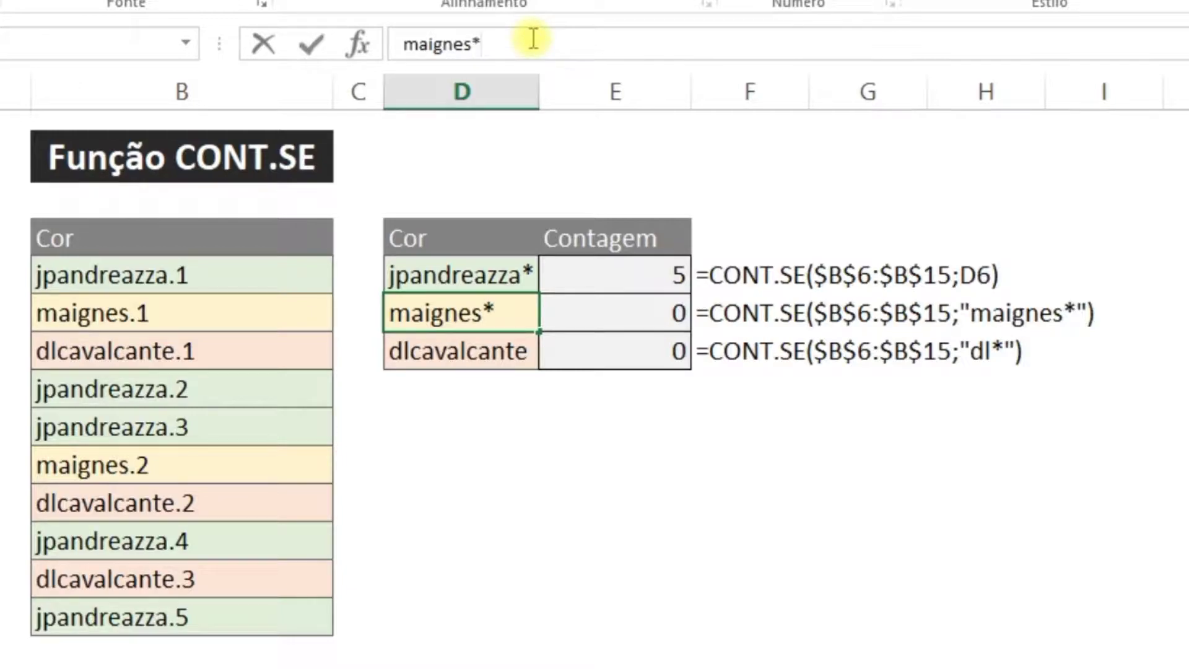
pyautogui.press('Return')
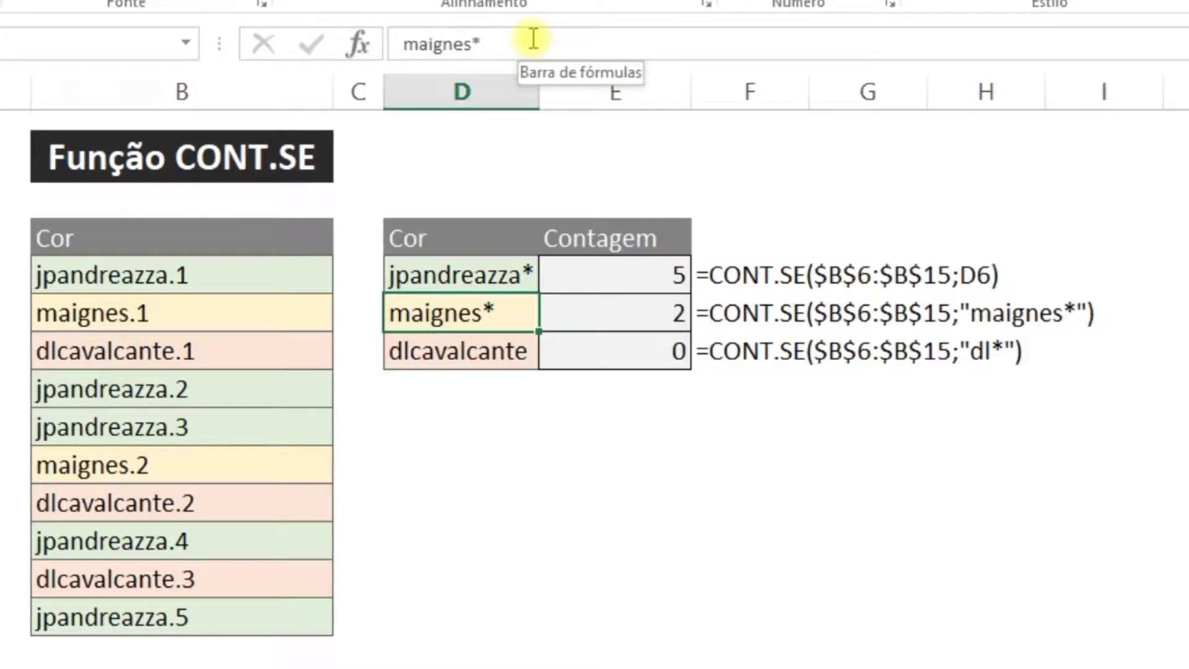
# Restore D7 to maignes and replace E7's D7 reference with the literal "maignes*" criterion
pyautogui.click(532, 38)
pyautogui.press('Return')
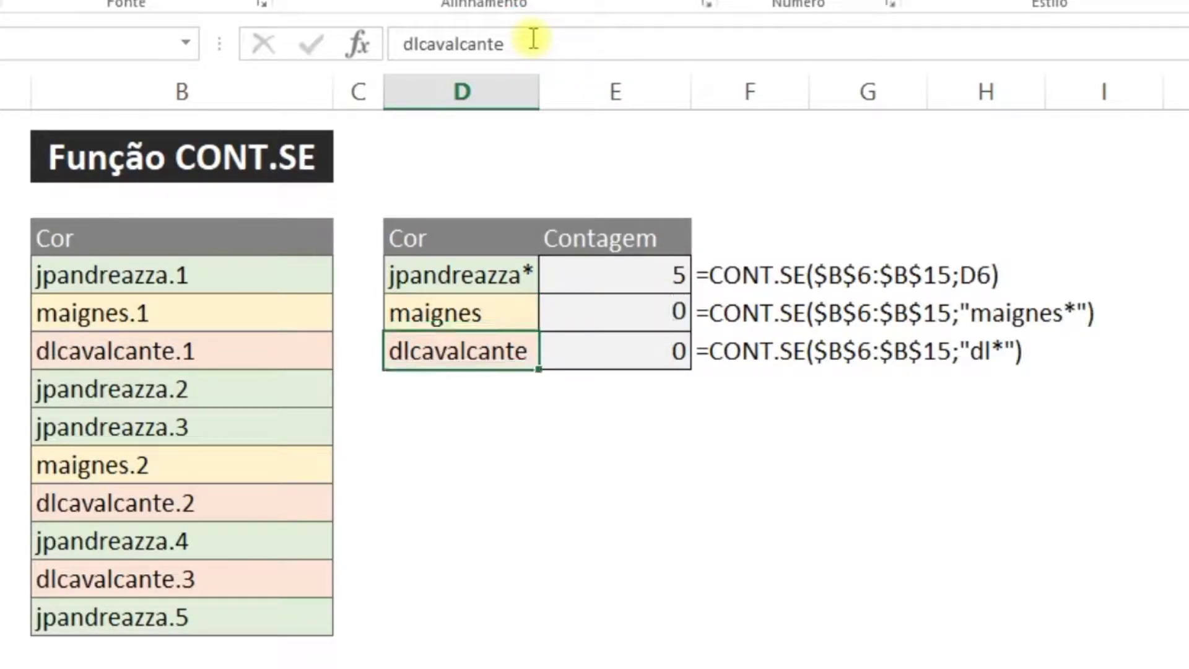
pyautogui.press('Up')
pyautogui.press('Right')
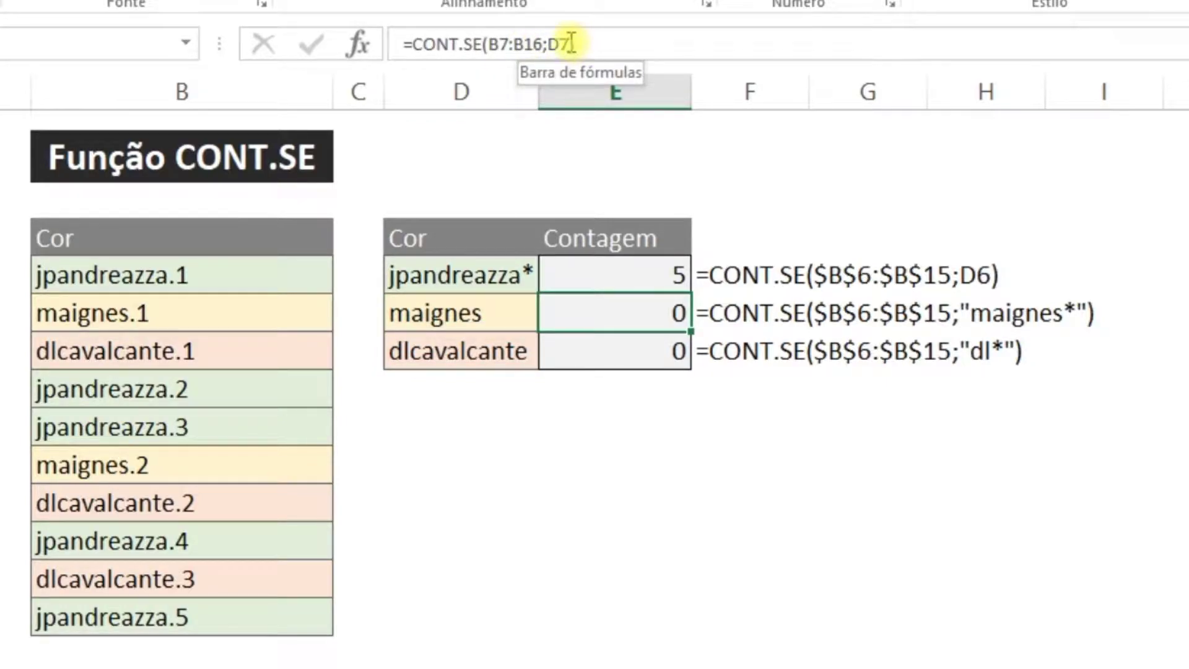
pyautogui.doubleClick(551, 45)
pyautogui.write('"ma')
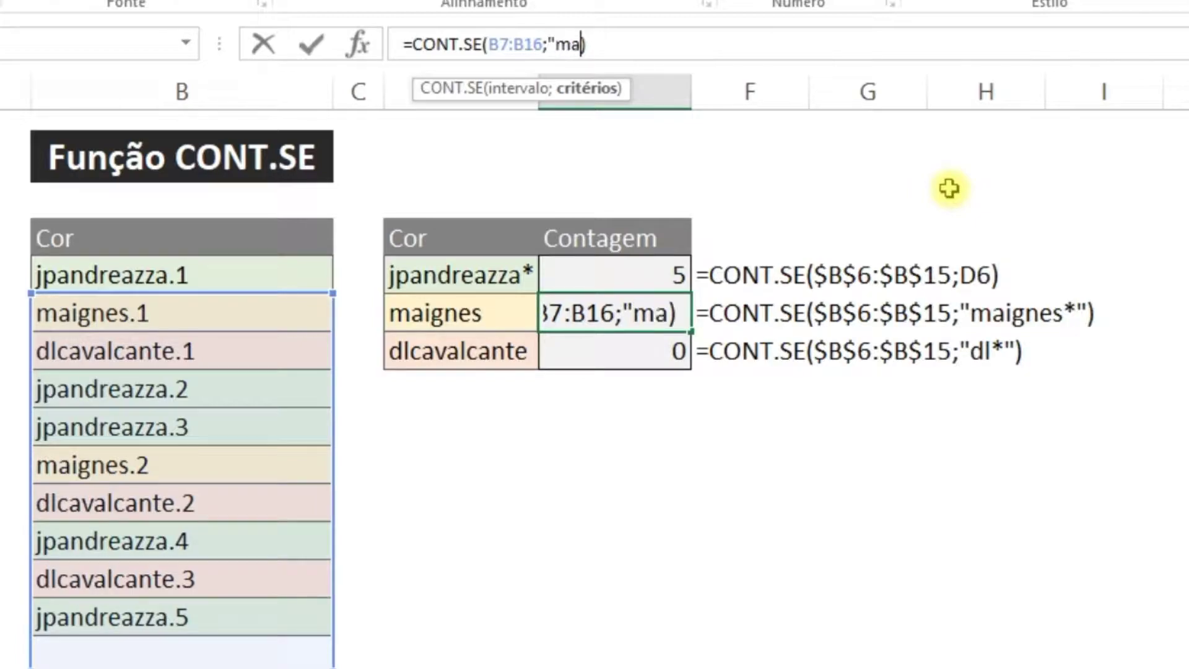
pyautogui.write('ignes*"')
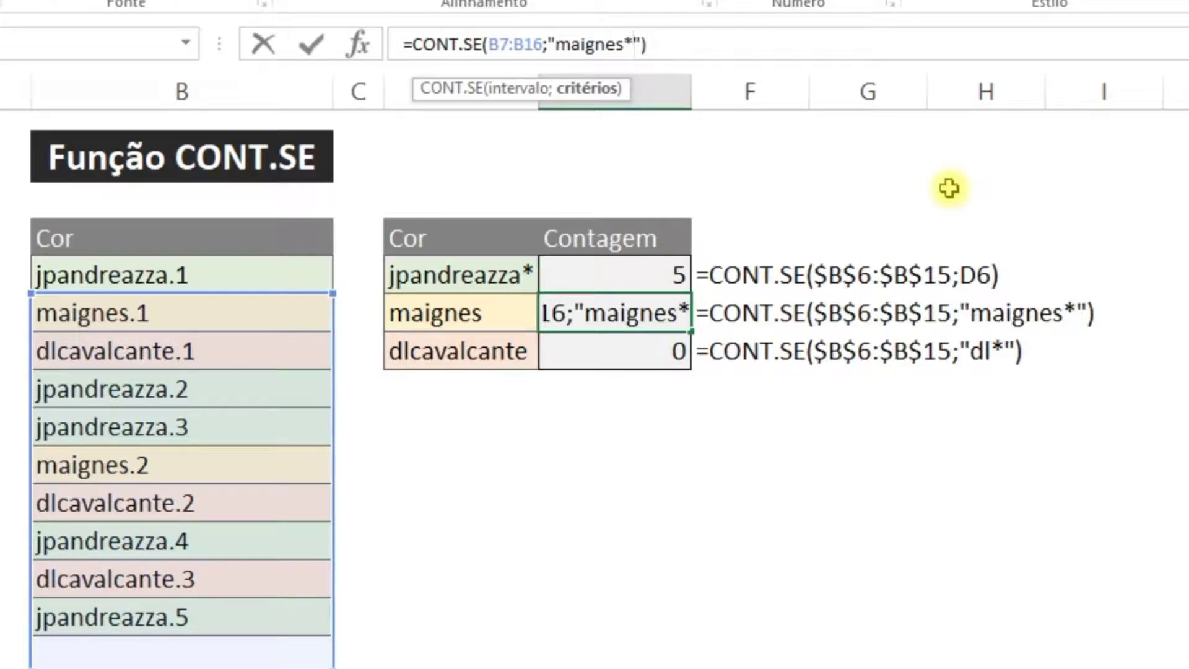
pyautogui.press('Return')
# Copy the E7 count formula into E8
pyautogui.press('Up')
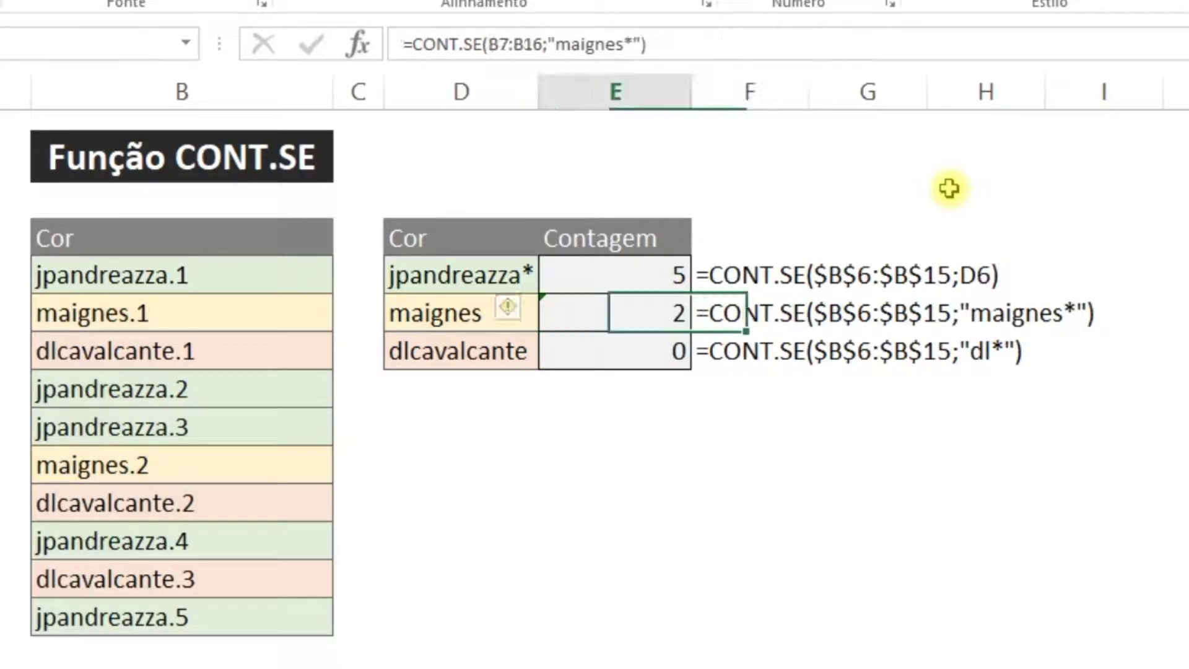
pyautogui.press('Down')
pyautogui.press('Up')
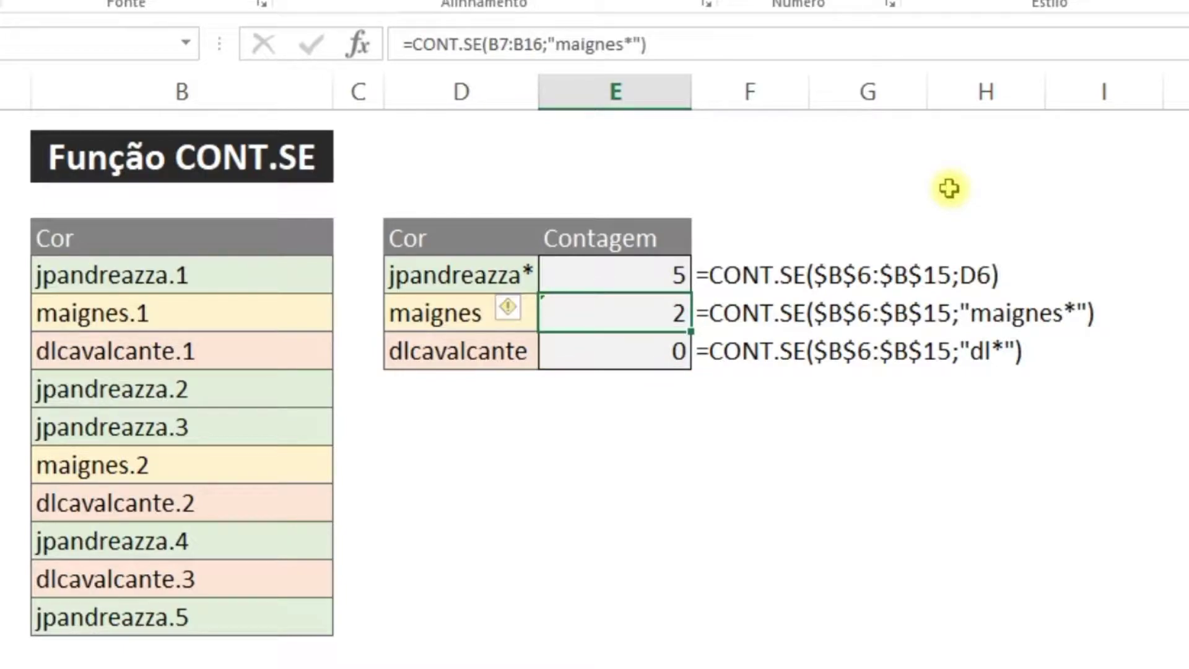
pyautogui.press('Down')
pyautogui.press('Up')
pyautogui.press('Down')
pyautogui.press('Up')
pyautogui.hotkey('ctrl', 'c')
pyautogui.press('Down')
pyautogui.hotkey('ctrl', 'v')
# Change E8's criterion from "maignes*" to "dl*" so it counts 3
pyautogui.press('F2')
pyautogui.press('Left')
pyautogui.press('Left')
pyautogui.press('Left')
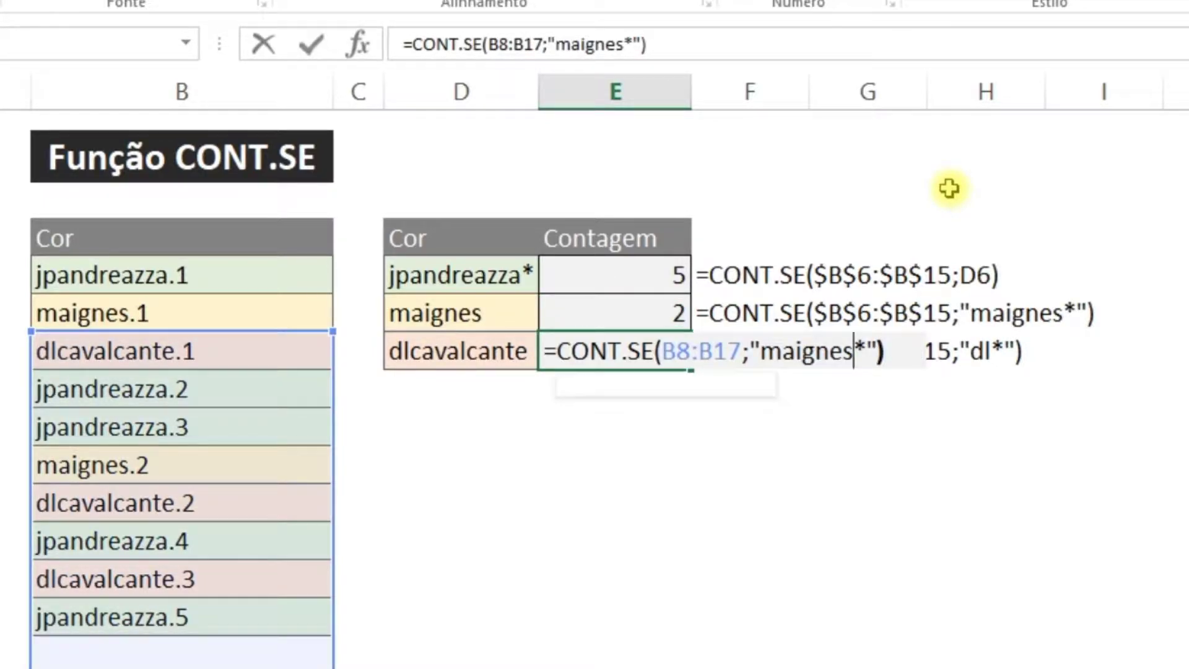
pyautogui.hotkey('shift', 'Left')
pyautogui.hotkey('shift', 'Left')
pyautogui.hotkey('shift', 'Left')
pyautogui.hotkey('shift', 'Left')
pyautogui.hotkey('shift', 'Left')
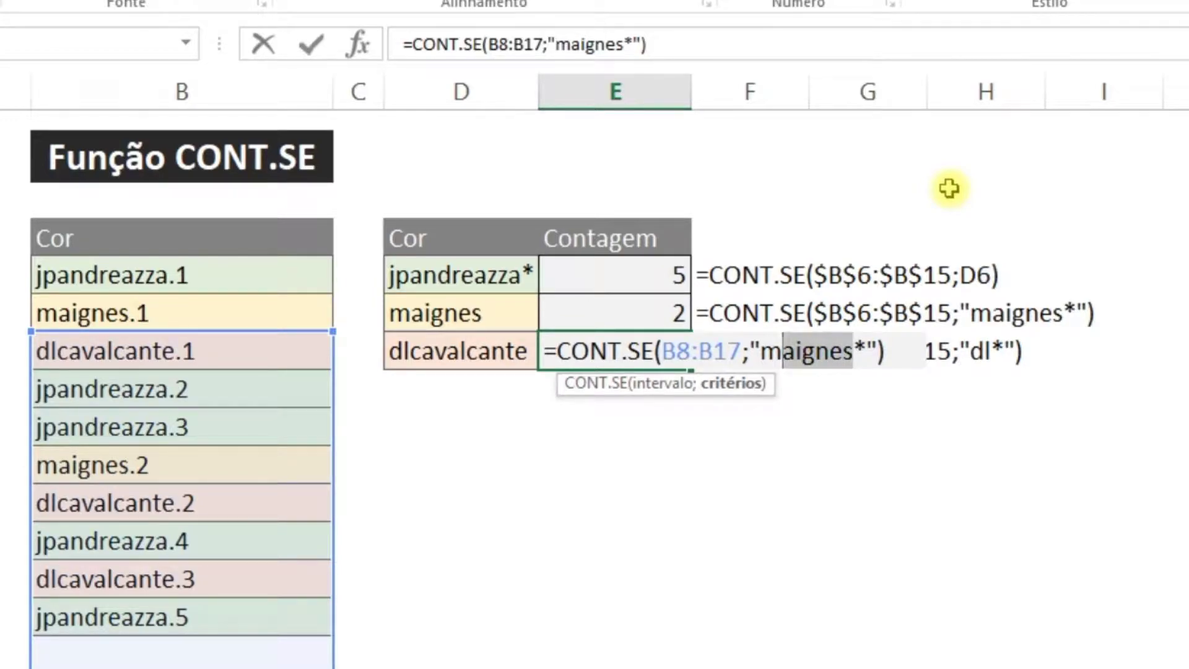
pyautogui.hotkey('shift', 'Left')
pyautogui.write('dl')
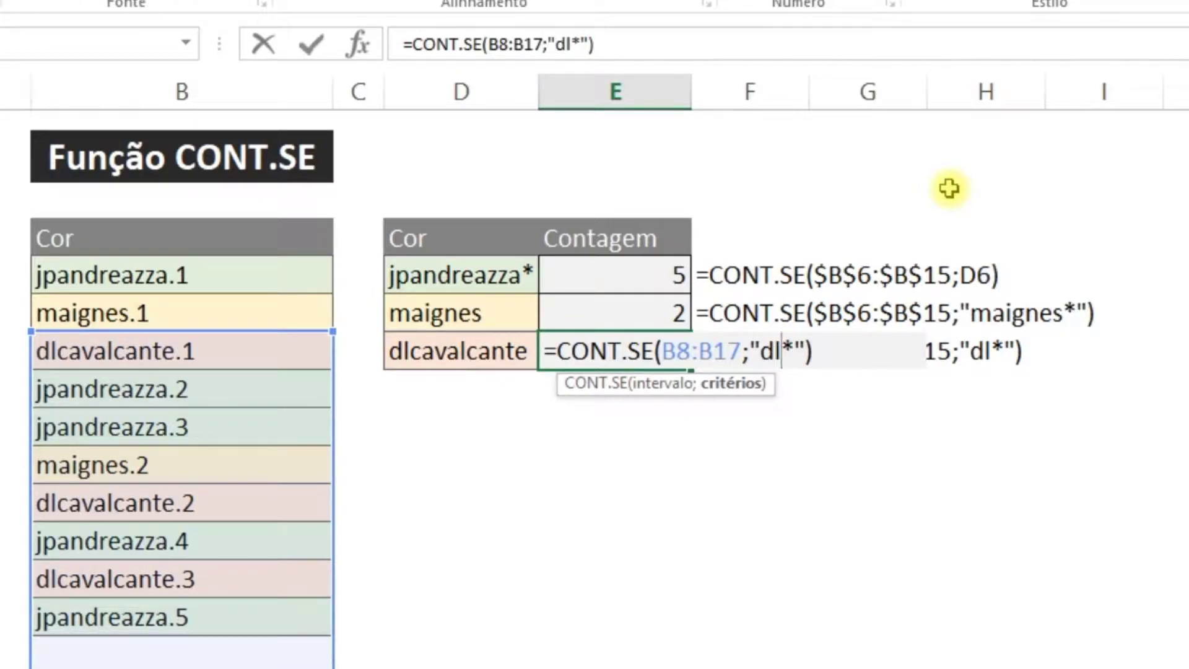
pyautogui.press('Return')
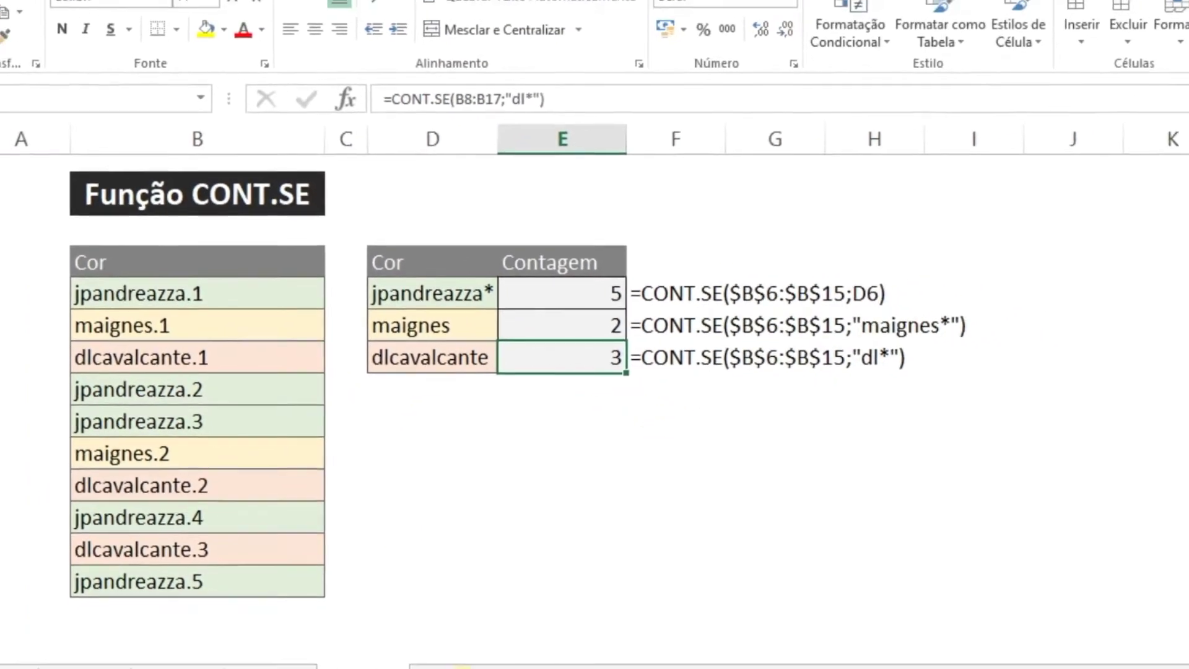
# On the Exemplo5 sheet, delete the existing Contagem results in F6:F8
pyautogui.moveTo(600, 284); pyautogui.dragTo(600, 343)
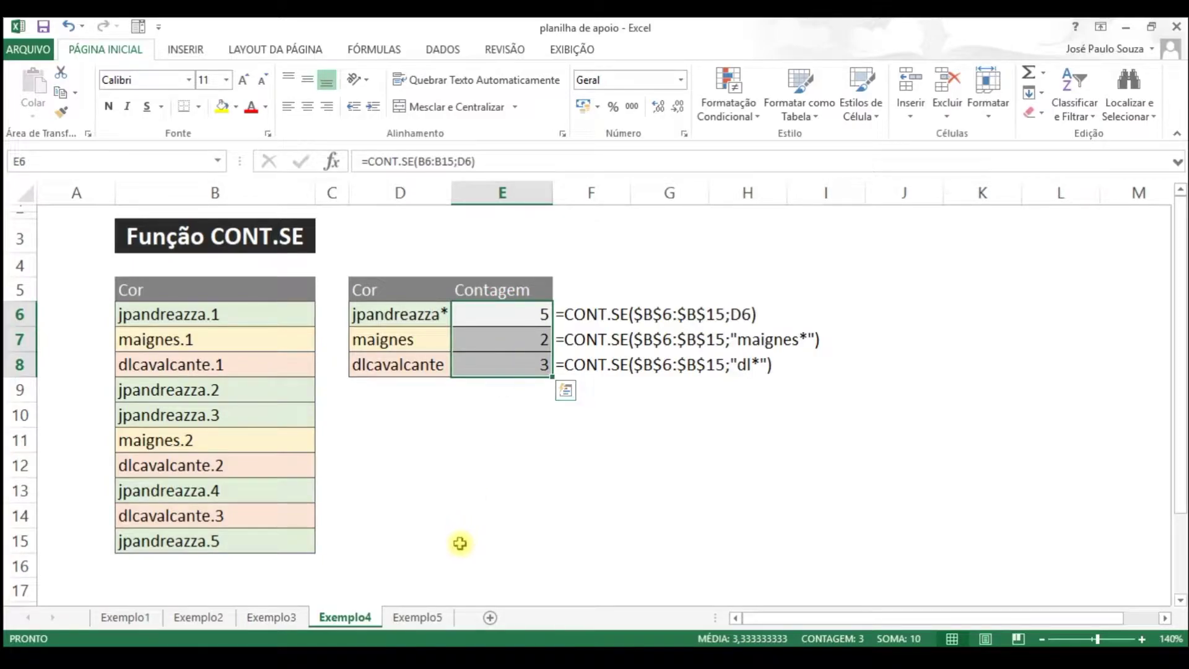
pyautogui.click(417, 617)
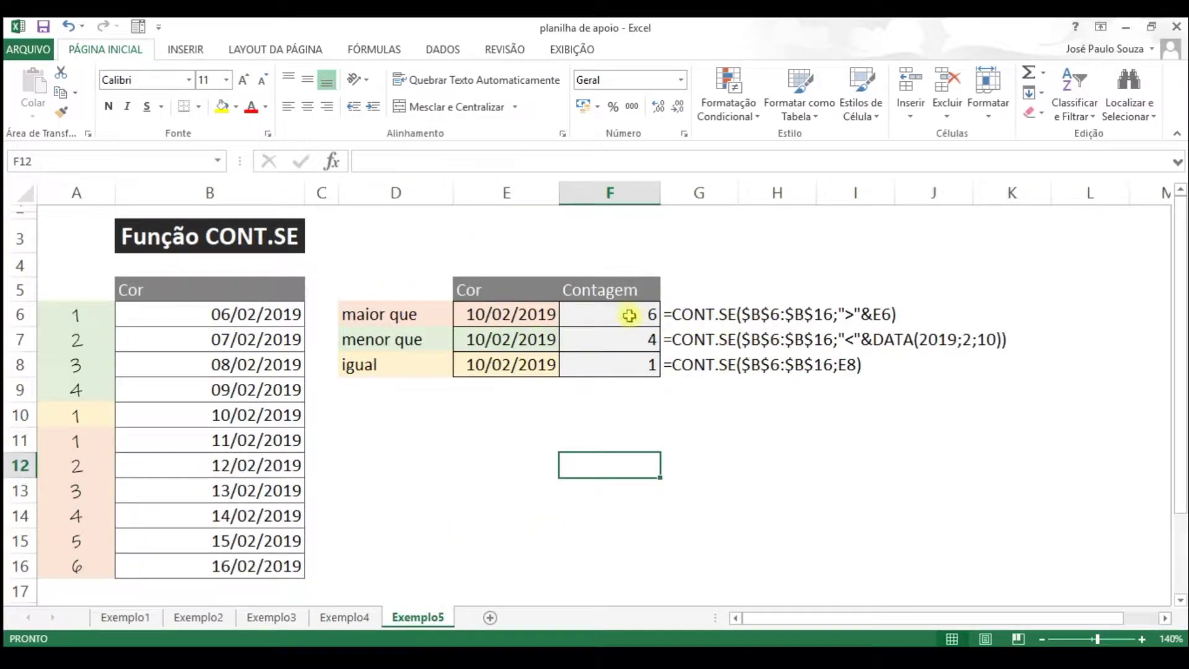
pyautogui.click(644, 315)
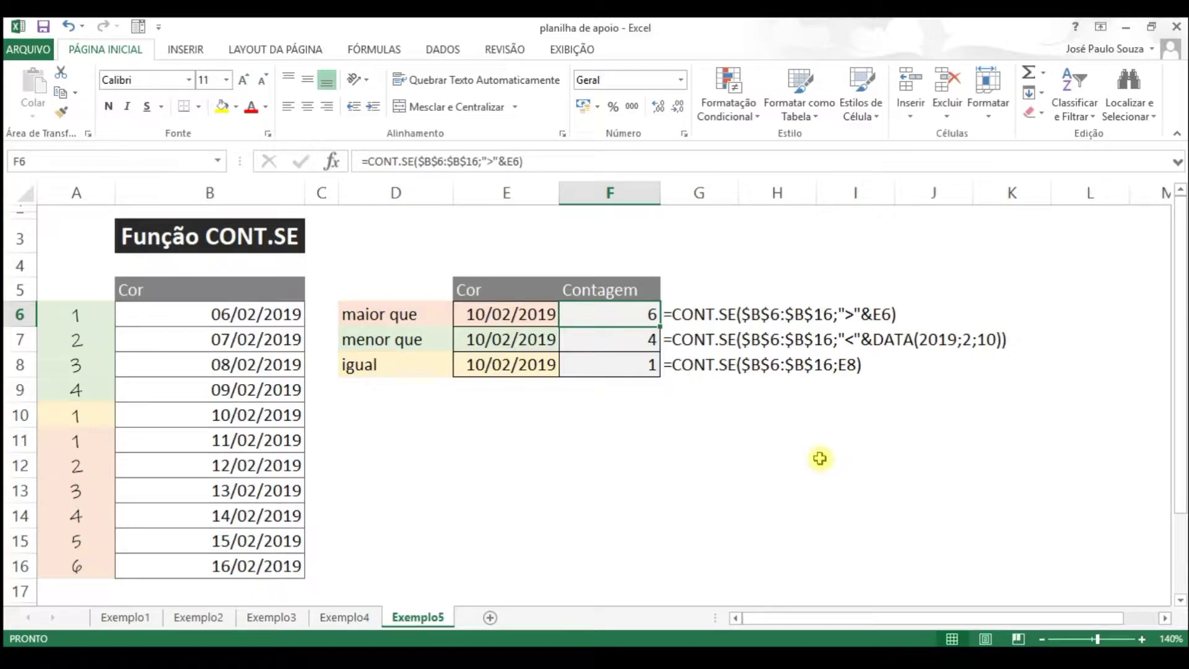
pyautogui.write('=')
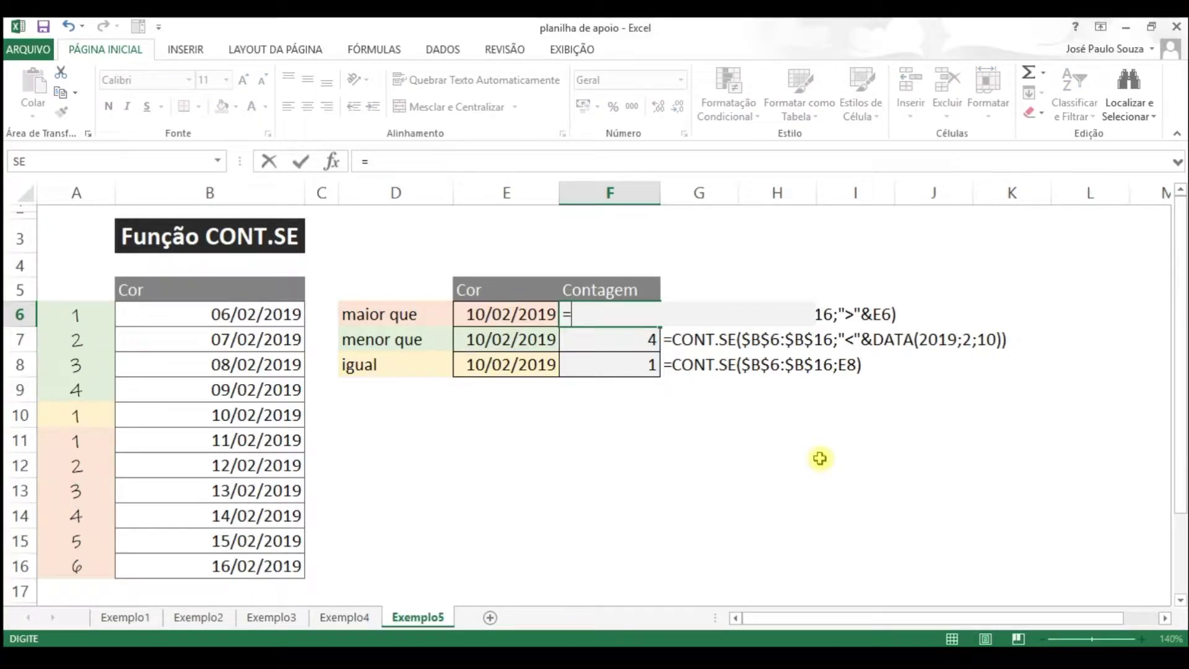
pyautogui.press('Escape')
pyautogui.hotkey('shift', 'Down')
pyautogui.hotkey('shift', 'Down')
pyautogui.hotkey('shift', 'Down')
pyautogui.press('Delete')
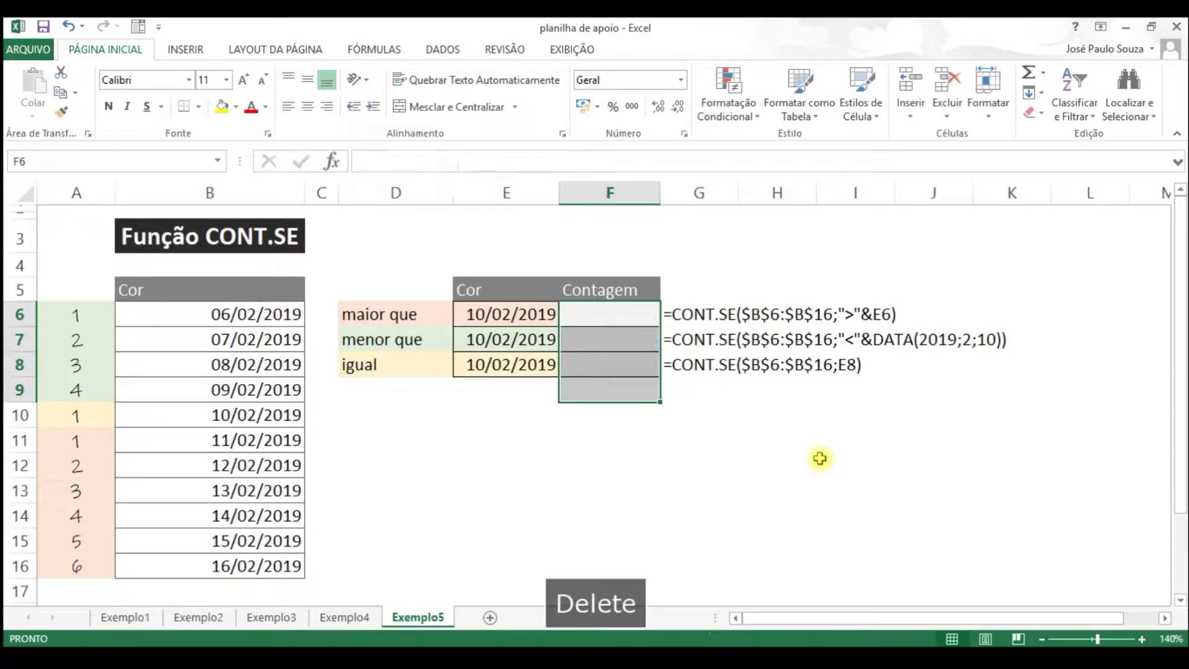
pyautogui.press('Up')
pyautogui.press('Down')
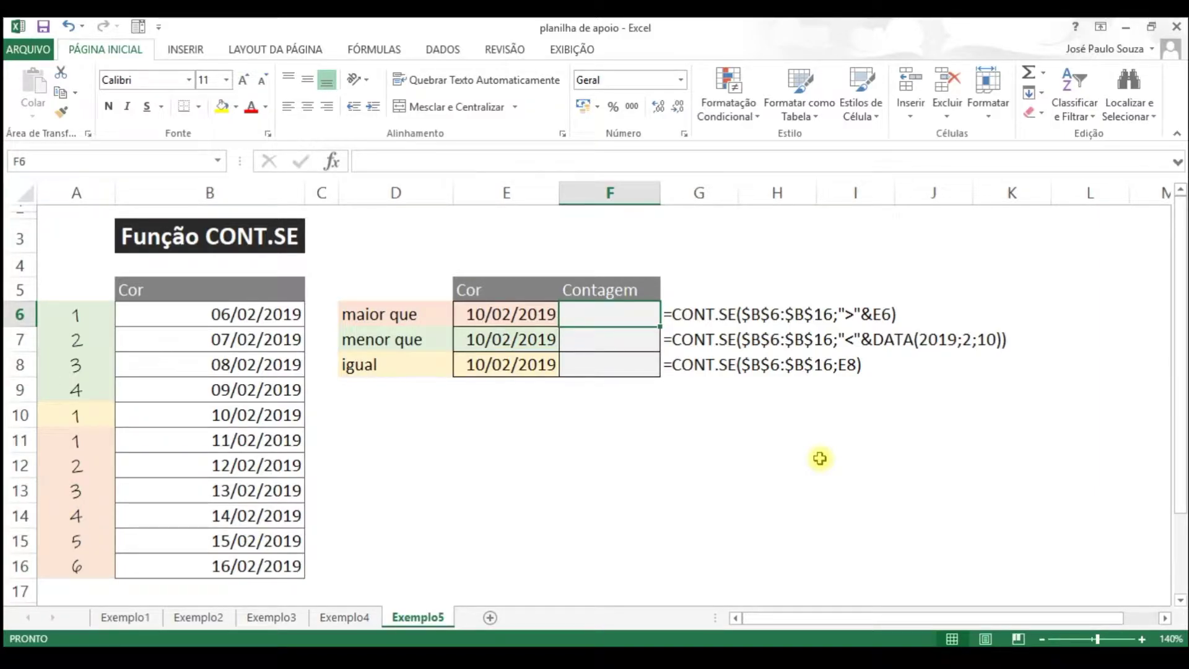
# Enter =CONT.SE($B$6:$B$16;">"&E6) in F6, returning 6
pyautogui.write('=con')
pyautogui.press('Down')
pyautogui.press('Down')
pyautogui.press('Down')
pyautogui.press('Tab')
pyautogui.press('Left')
pyautogui.press('Left')
pyautogui.press('Left')
pyautogui.press('Left')
pyautogui.hotkey('ctrl', 'shift', 'Down')
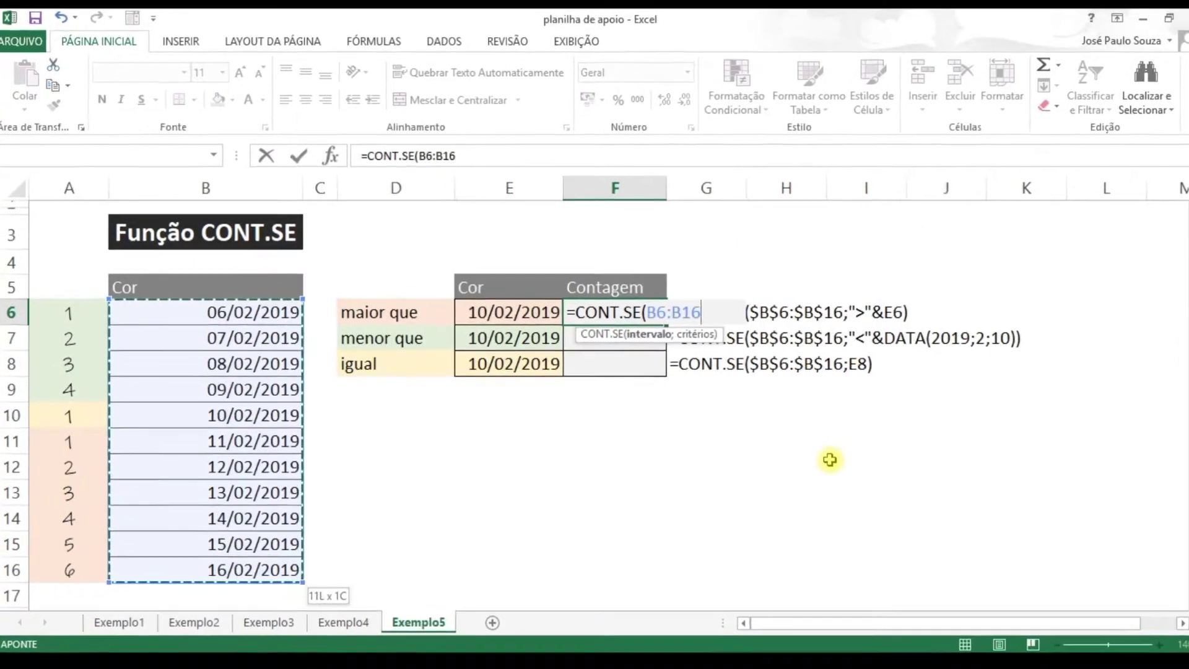
pyautogui.press('F4')
pyautogui.write(';')
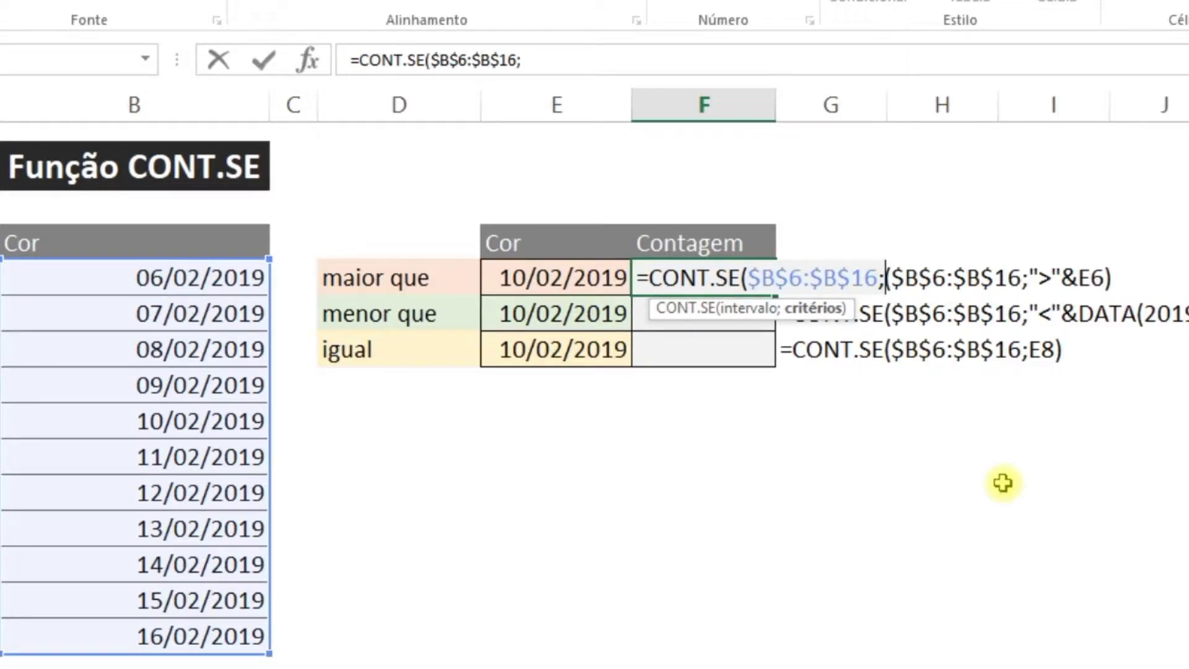
pyautogui.write('">"&')
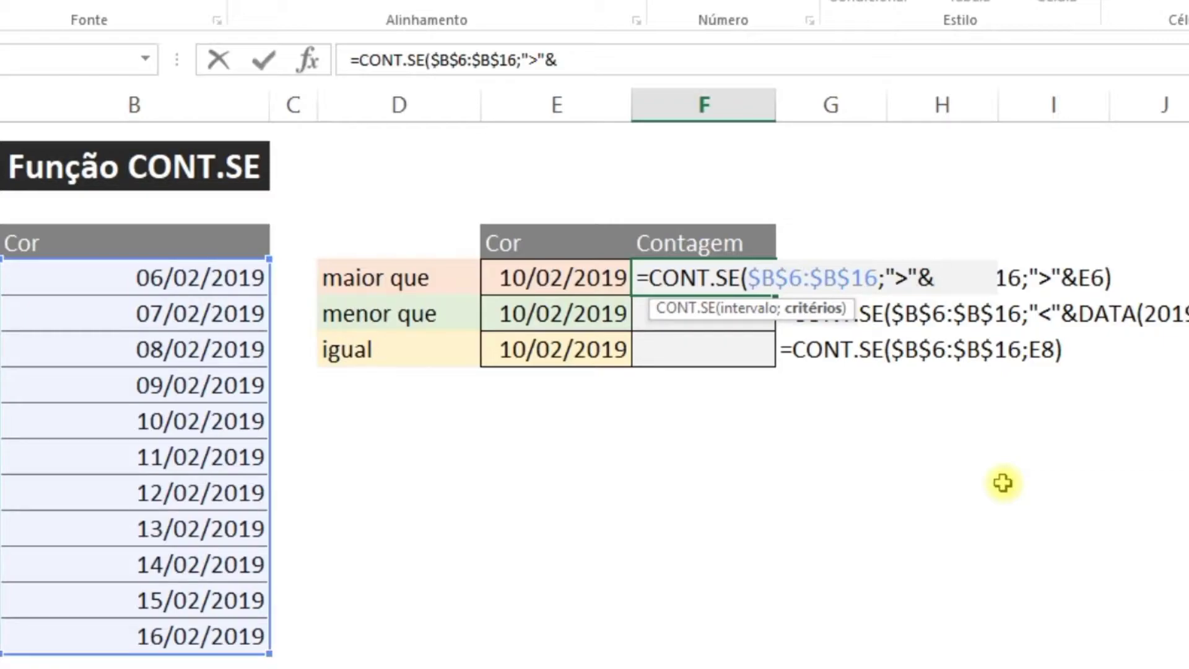
pyautogui.click(540, 283)
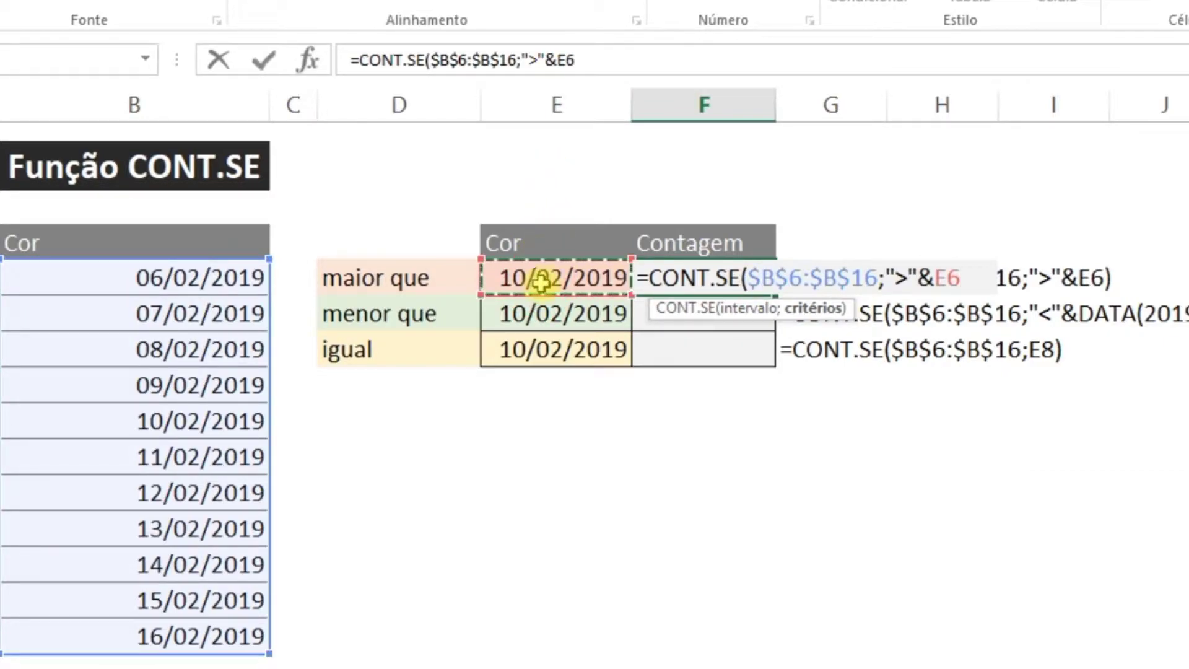
pyautogui.write(')')
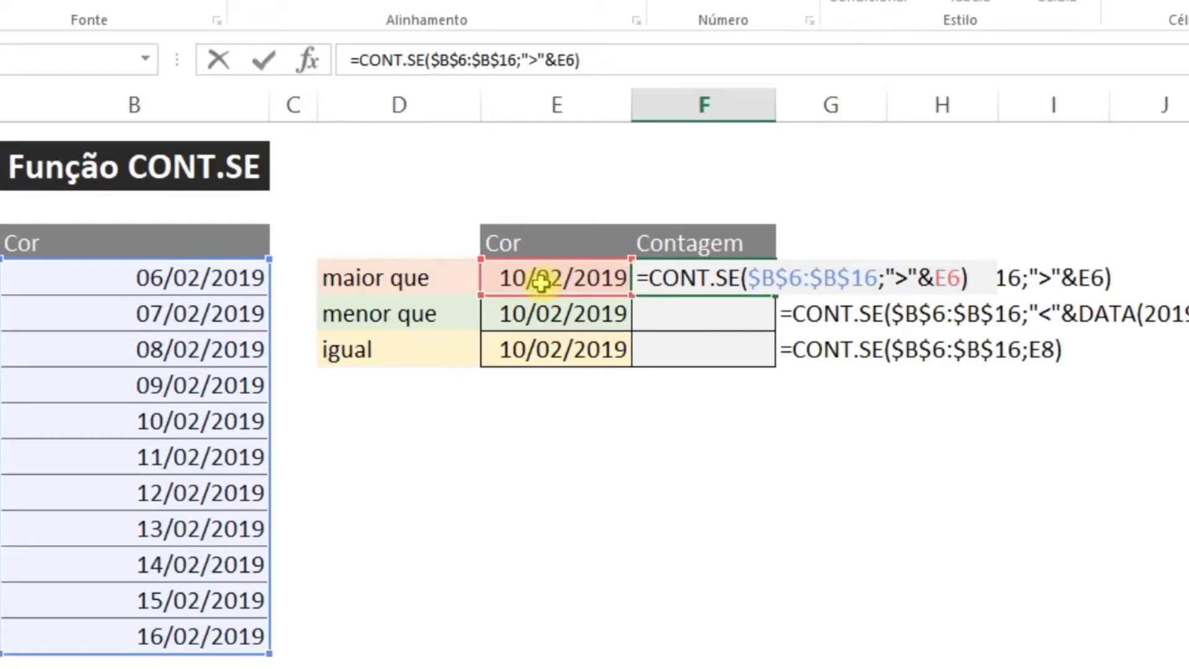
pyautogui.hotkey('ctrl', 'Return')
# Fill the F6 greater-than formula down into F7:F8
pyautogui.hotkey('ctrl', 'c')
pyautogui.hotkey('shift', 'Down')
pyautogui.hotkey('shift', 'Down')
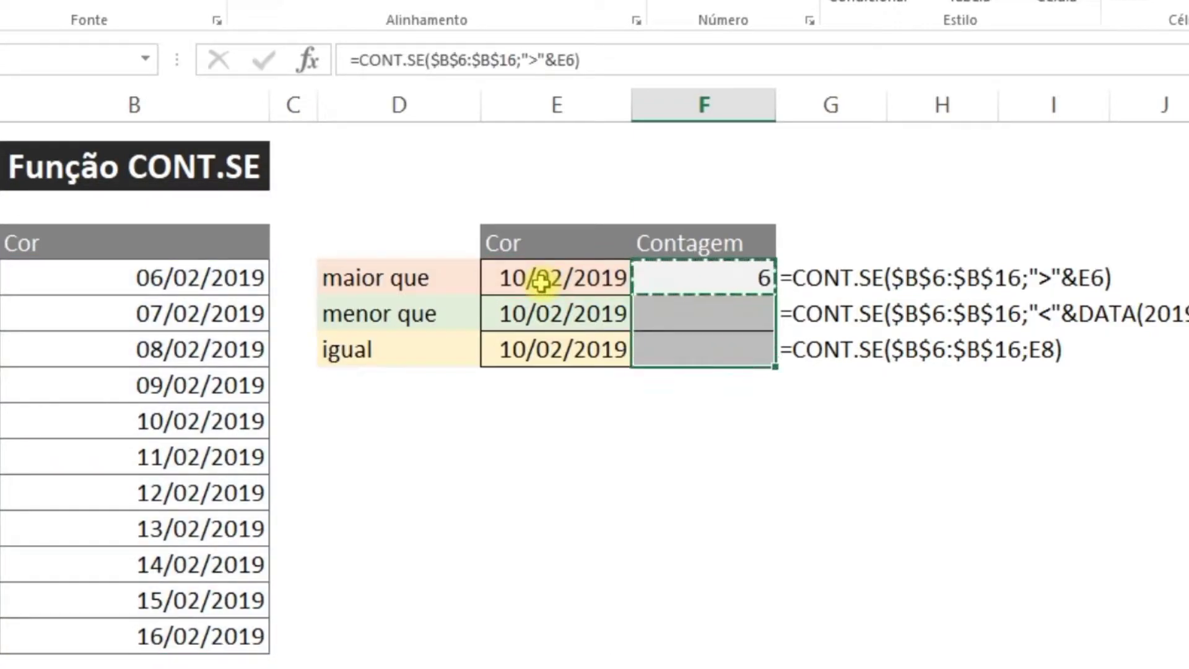
pyautogui.press('Up')
pyautogui.press('Down')
pyautogui.press('Down')
pyautogui.press('Up')
pyautogui.press('Down')
pyautogui.press('Up')
pyautogui.hotkey('shift', 'Down')
pyautogui.hotkey('shift', 'Down')
pyautogui.press('Return')
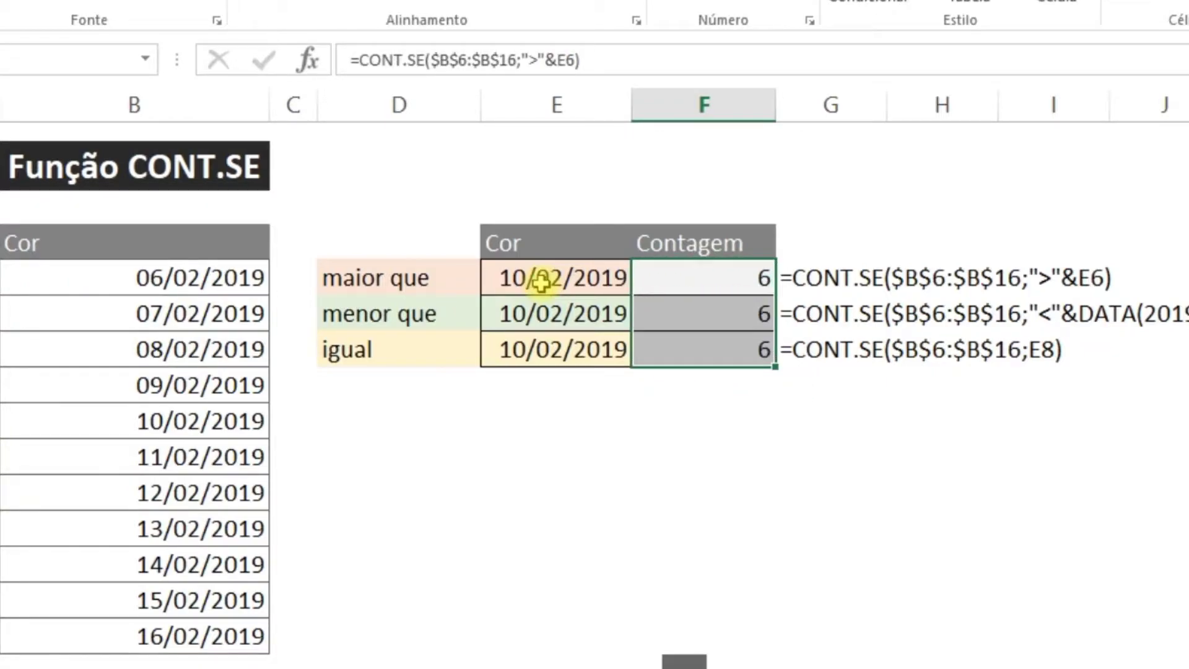
# Change F7's comparison from > to < so it counts earlier dates (4)
pyautogui.press('Down')
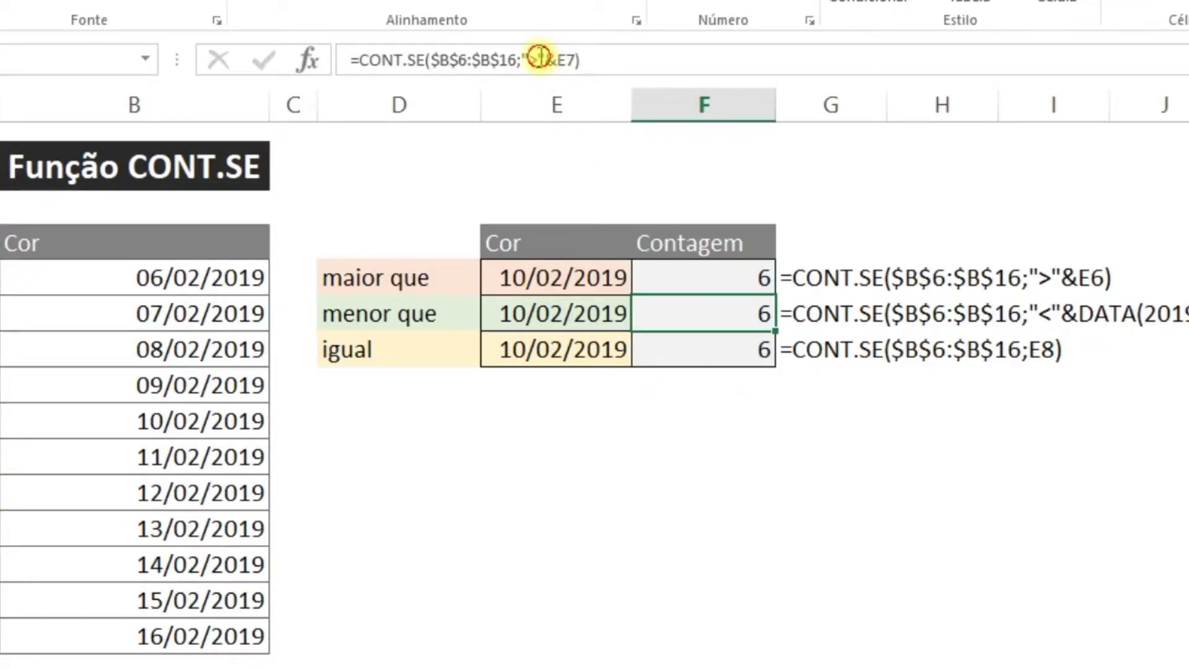
pyautogui.click(539, 59)
pyautogui.press('BackSpace')
pyautogui.write('<')
pyautogui.press('Return')
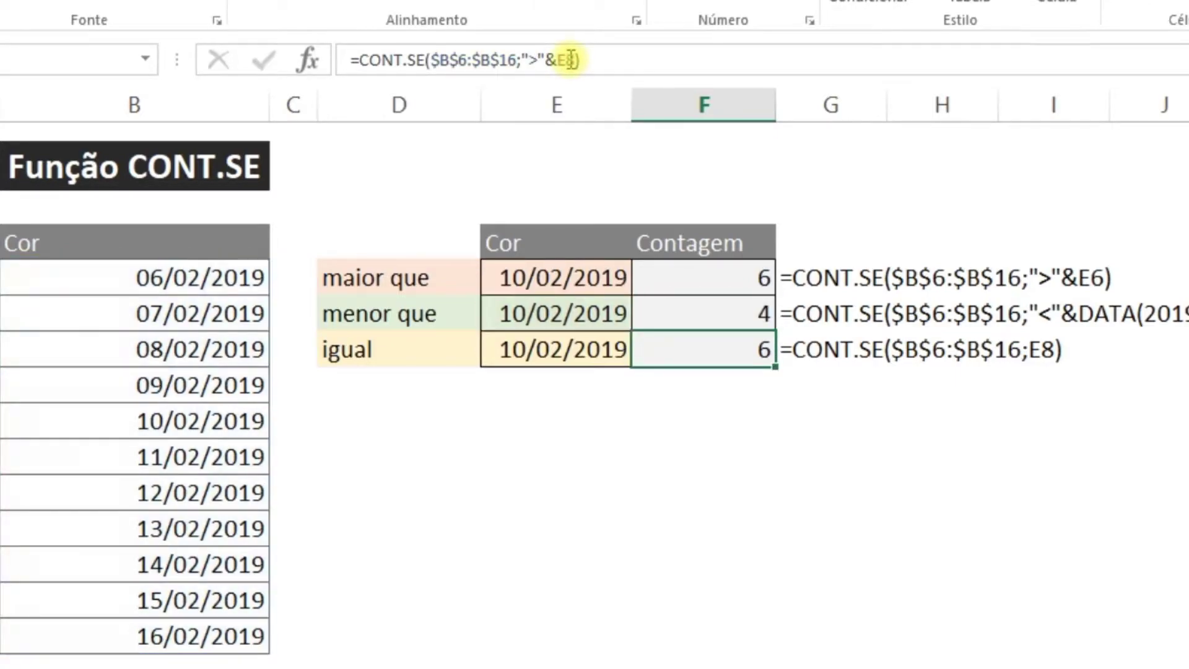
# Rewrite F8 as =CONT.SE($B$6:$B$16;E8) to count the equal date (1)
pyautogui.click(550, 60)
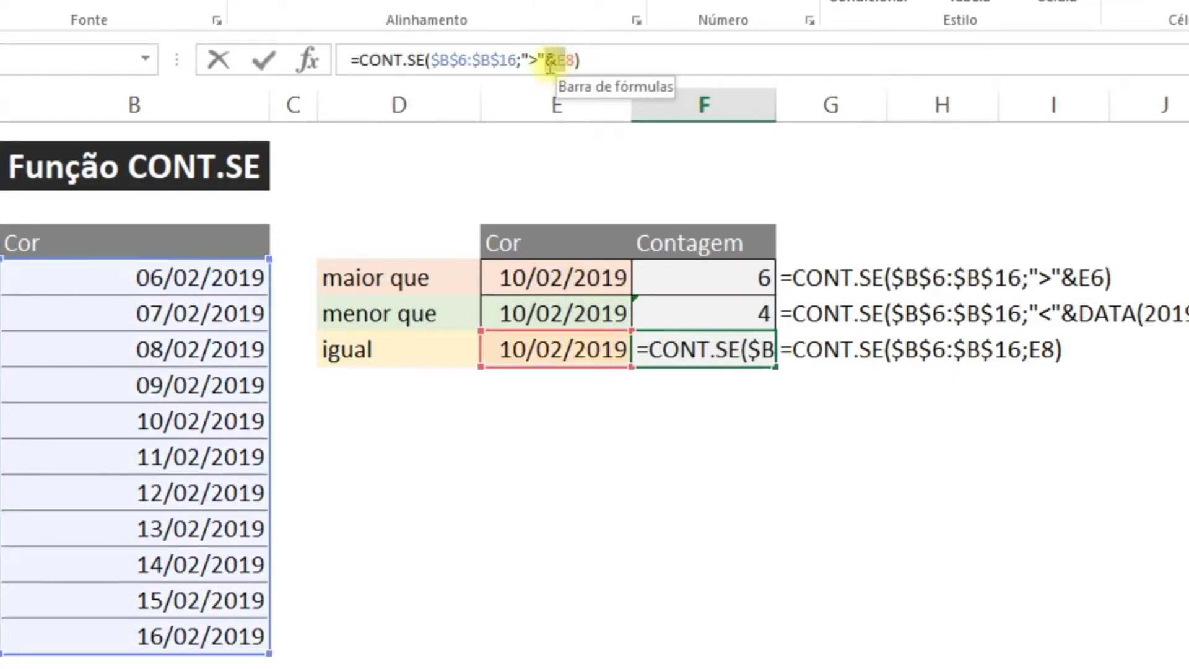
pyautogui.press('BackSpace')
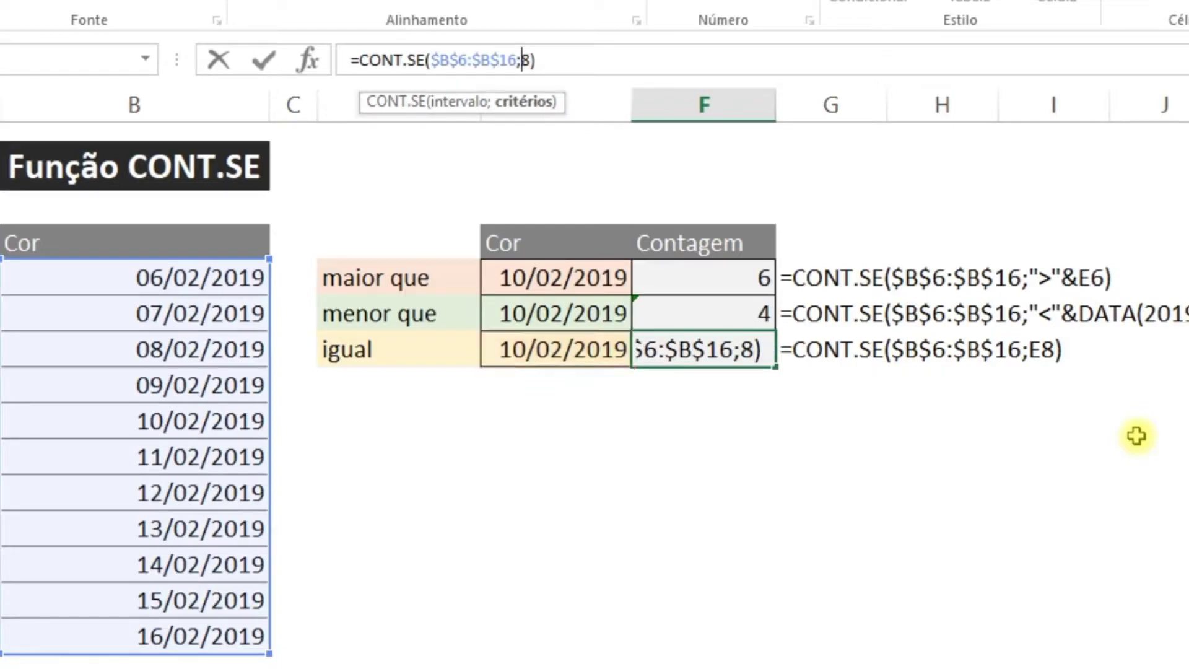
pyautogui.press('Return')
pyautogui.press('Up')
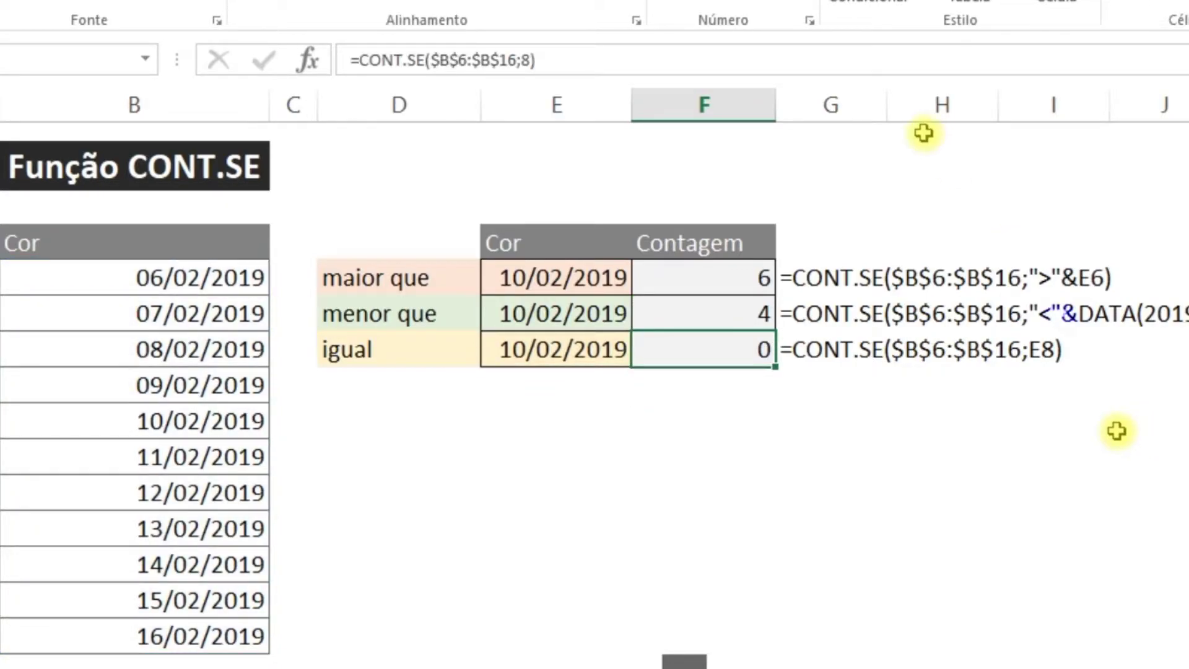
pyautogui.click(533, 60)
pyautogui.press('BackSpace')
pyautogui.click(561, 346)
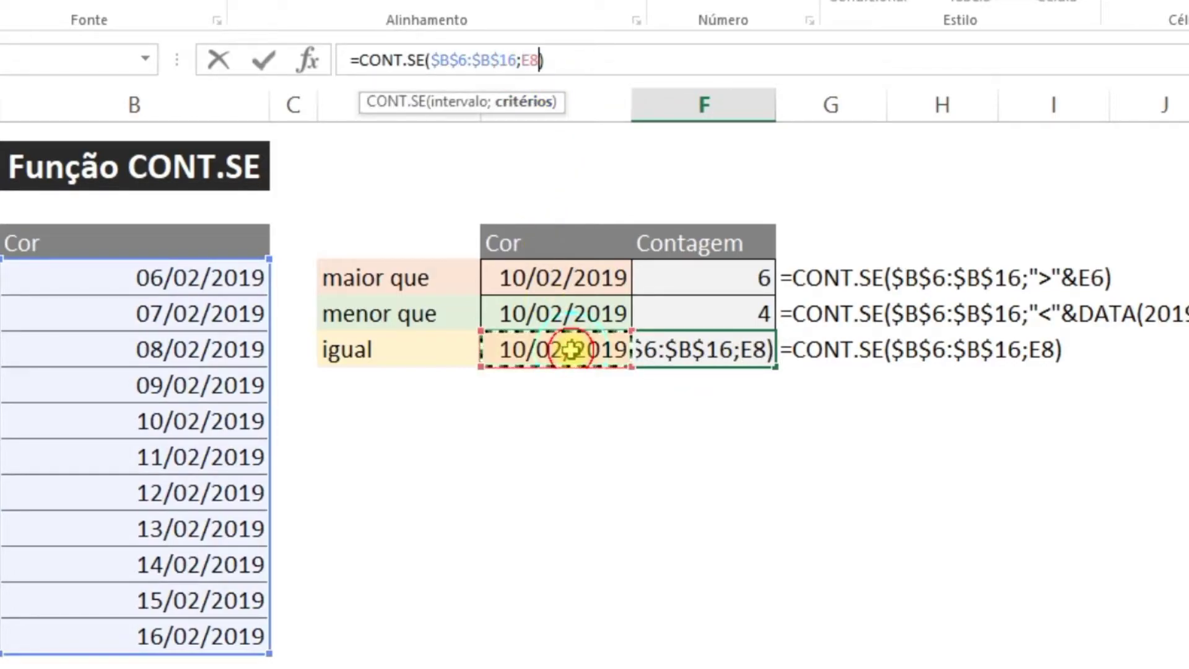
pyautogui.press('Return')
pyautogui.press('Up')
pyautogui.press('Up')
pyautogui.press('Down')
pyautogui.press('Up')
pyautogui.press('Down')
# Replace E7 in F7's formula with DATA(2019;02;10), keeping the result 4
pyautogui.click(659, 310)
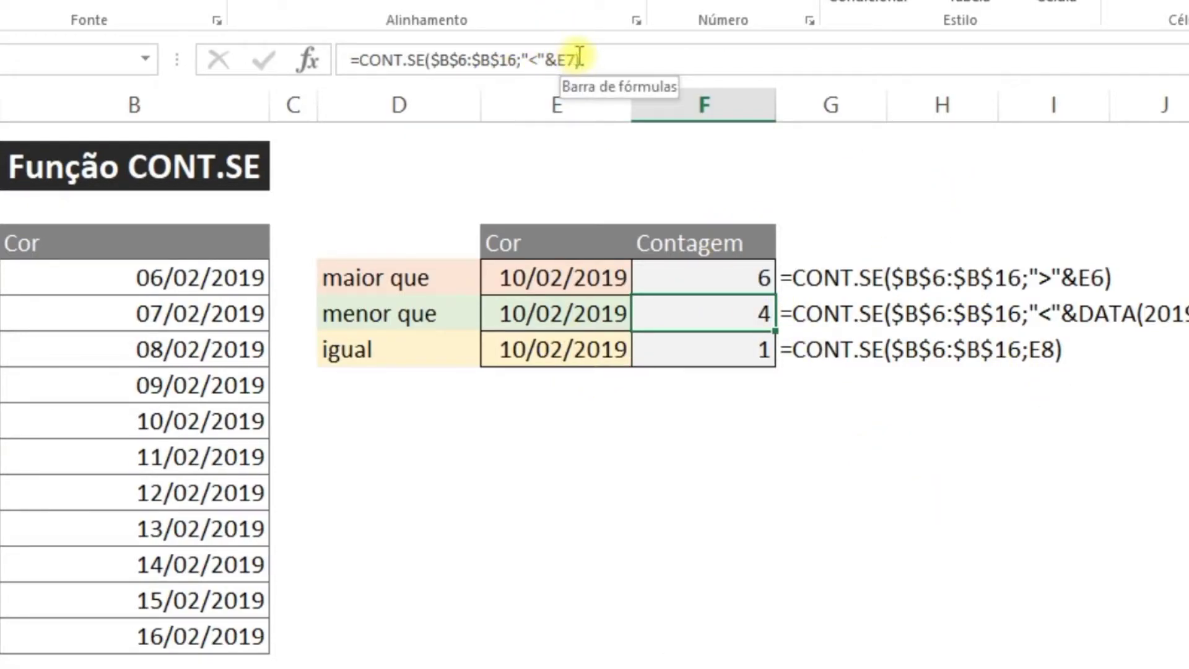
pyautogui.moveTo(575, 59); pyautogui.dragTo(544, 57)
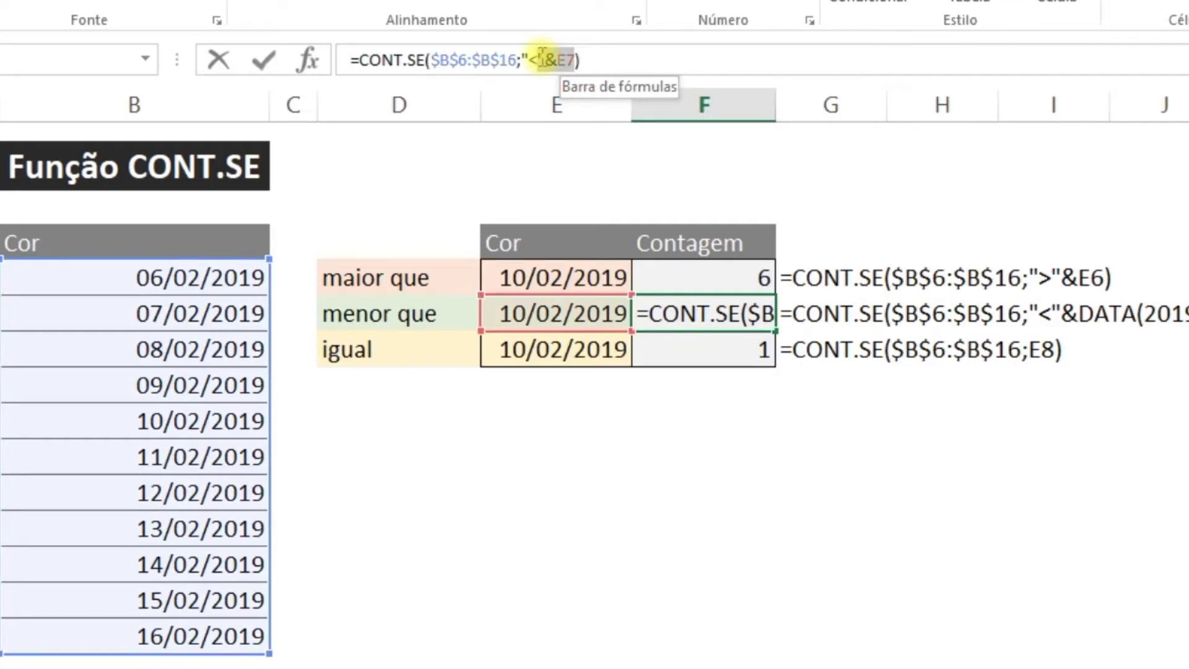
pyautogui.doubleClick(560, 60)
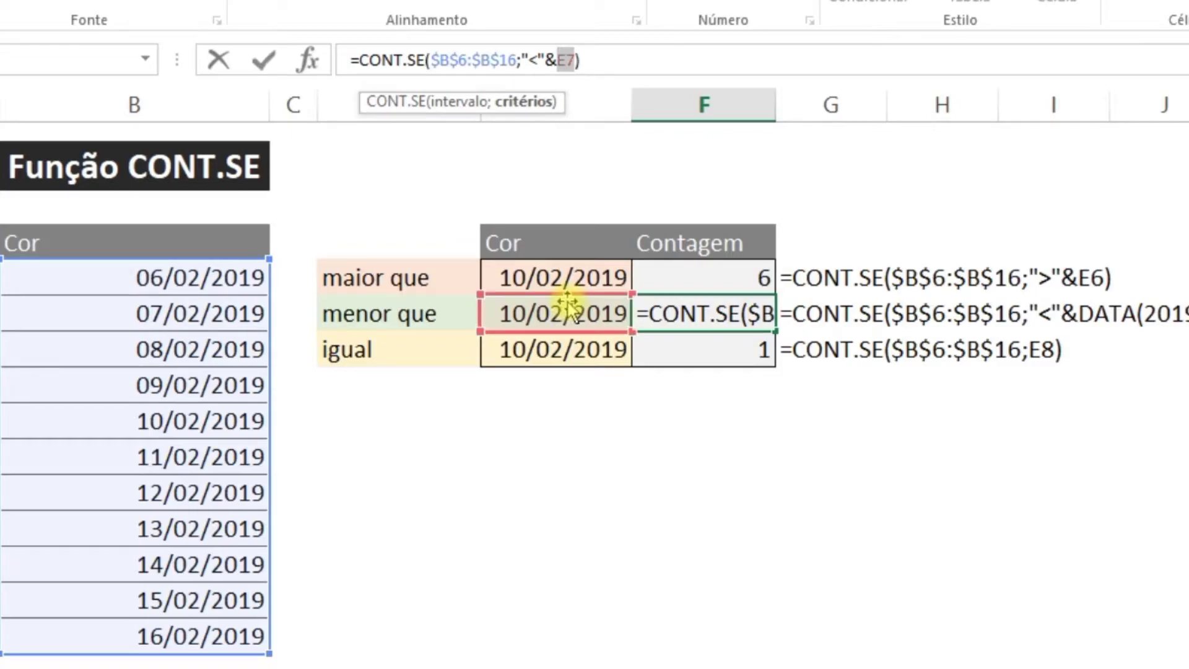
pyautogui.write('data')
pyautogui.press('Tab')
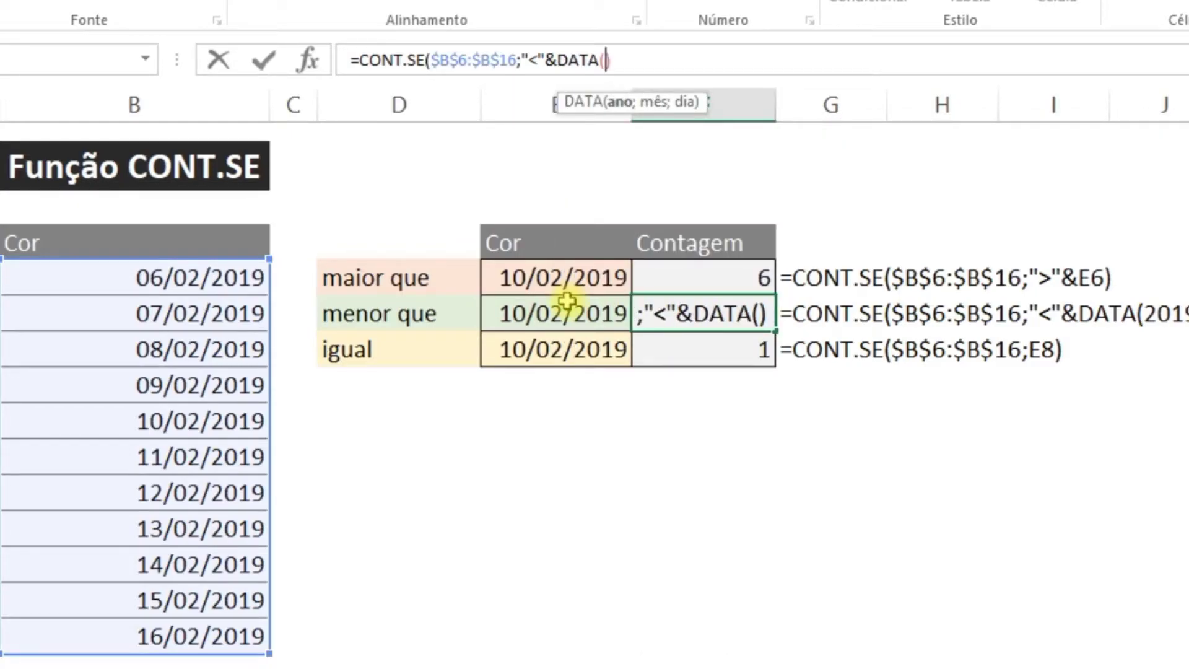
pyautogui.write('2019;')
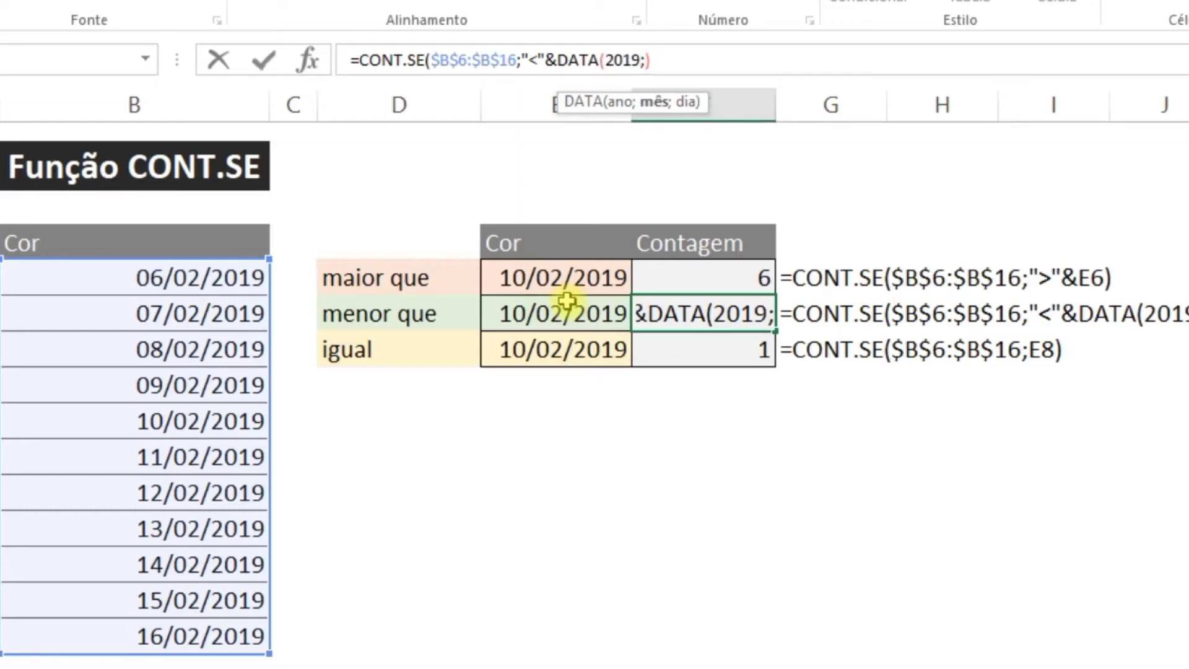
pyautogui.write('02;10')
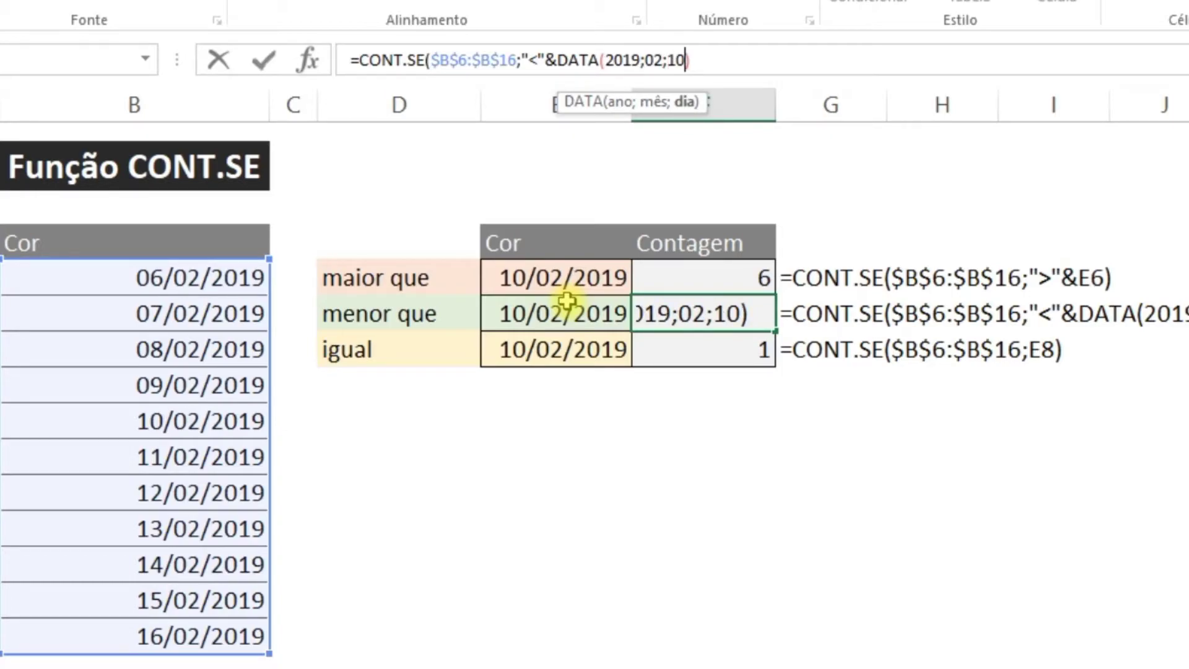
pyautogui.hotkey('ctrl', 'Return')
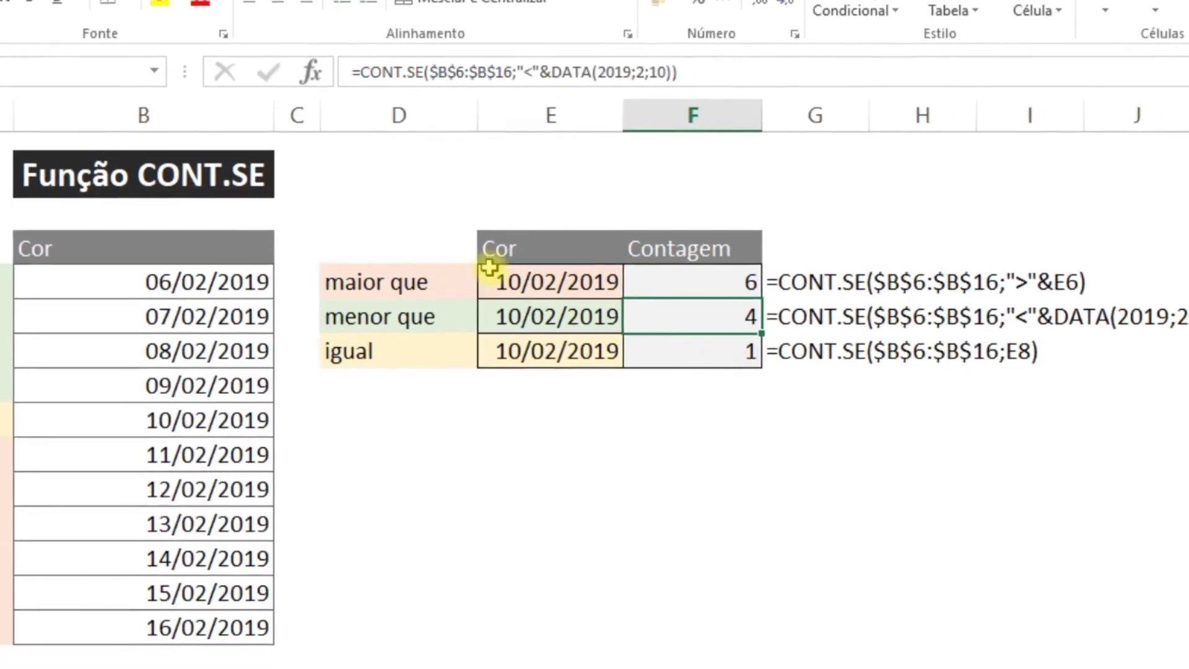
pyautogui.moveTo(387, 276); pyautogui.dragTo(692, 293)
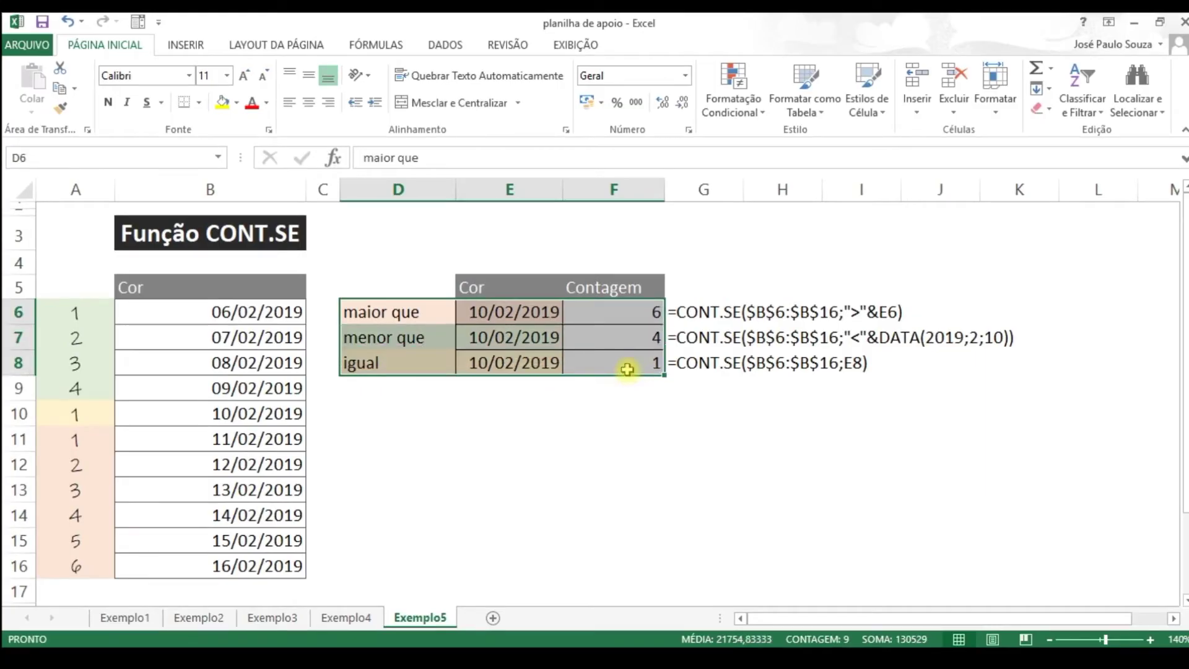